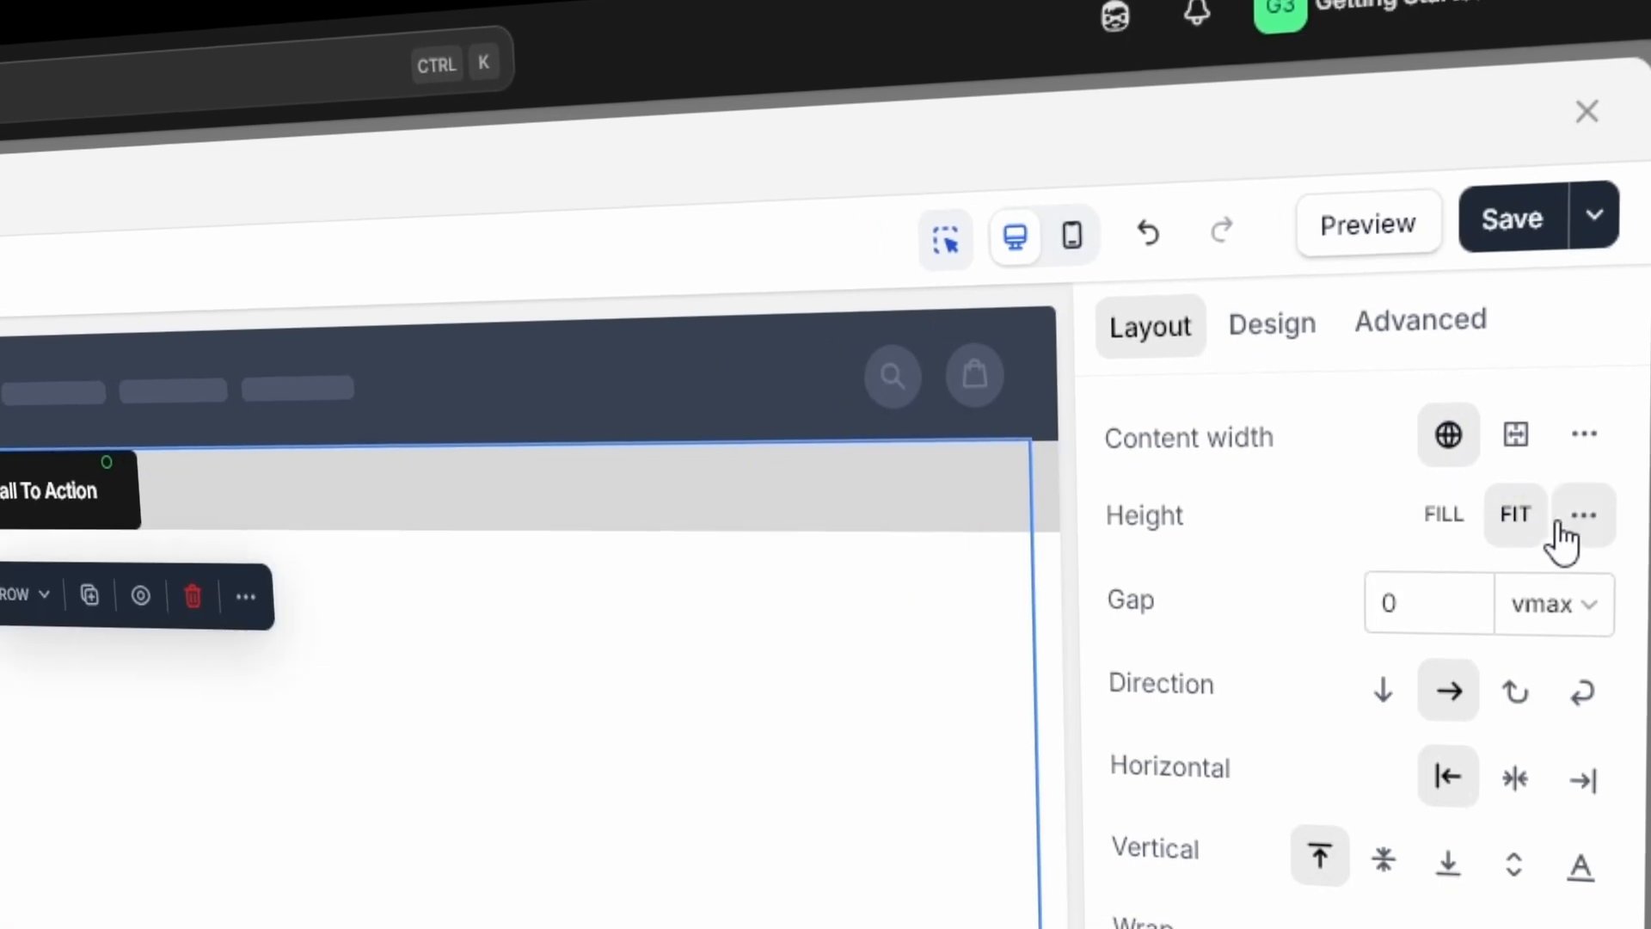
Step: Give the flex container a custom height of 50
{"action": "left_click", "coordinate": [1583, 527]}
{"action": "left_click", "coordinate": [1572, 593]}
{"action": "left_click", "coordinate": [1558, 701]}
{"action": "left_click_drag", "start_coordinate": [1373, 580], "coordinate": [1373, 568]}
{"action": "type", "text": "50"}
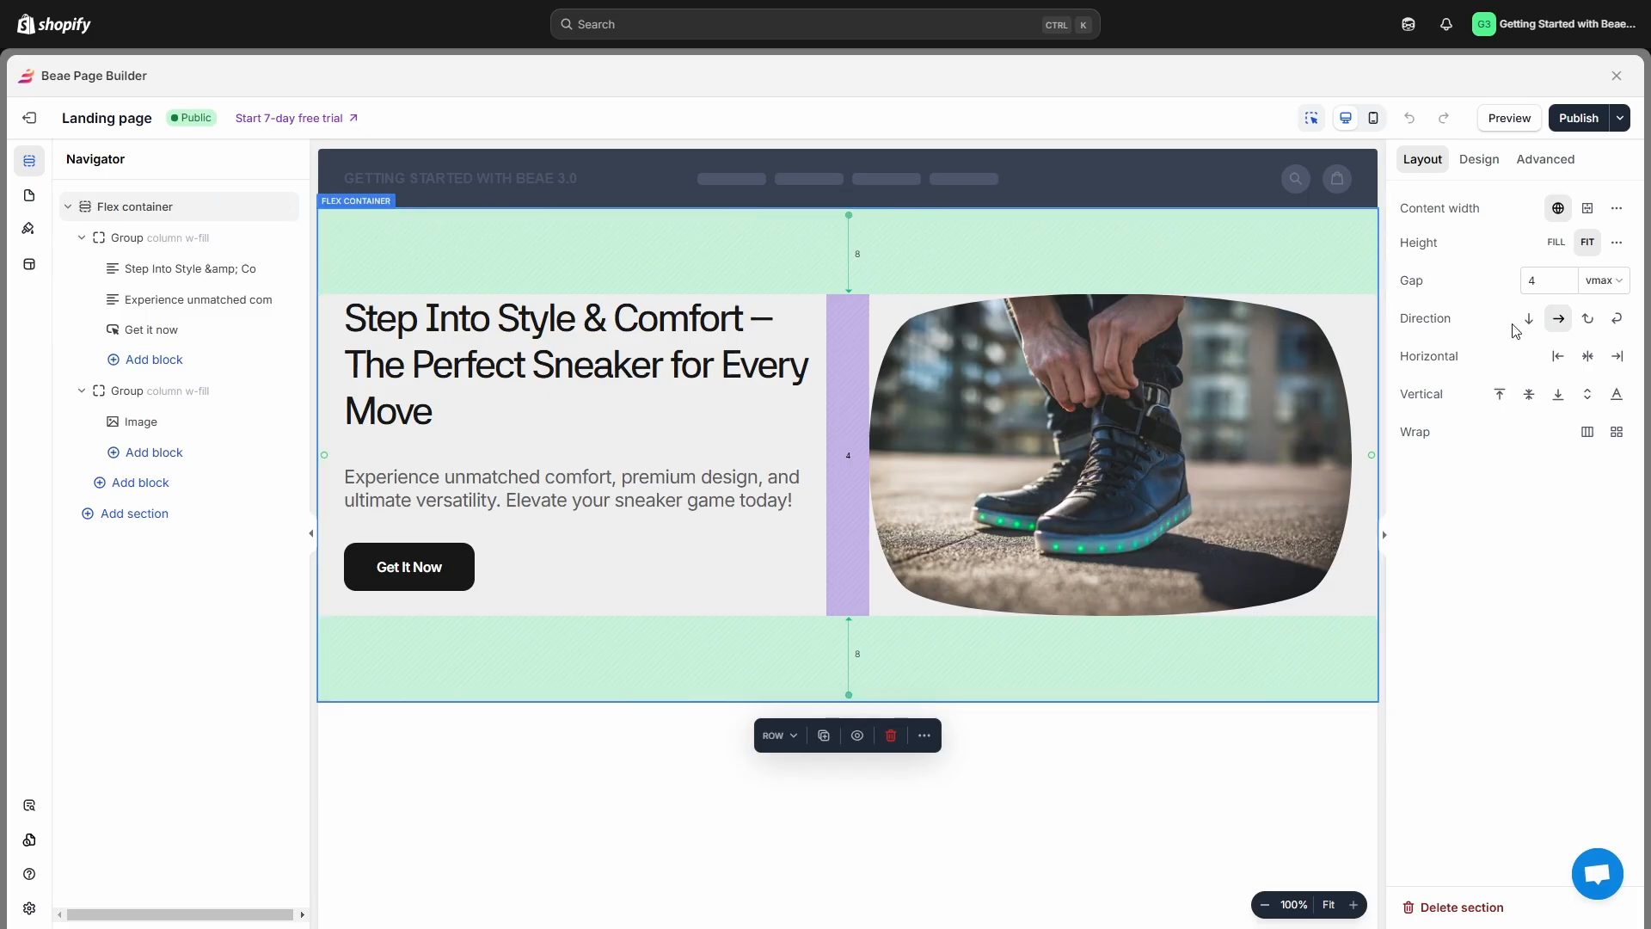
Step: Switch the sneaker hero container's direction to column and back to row
{"action": "left_click", "coordinate": [1528, 327]}
{"action": "left_click", "coordinate": [1560, 329]}
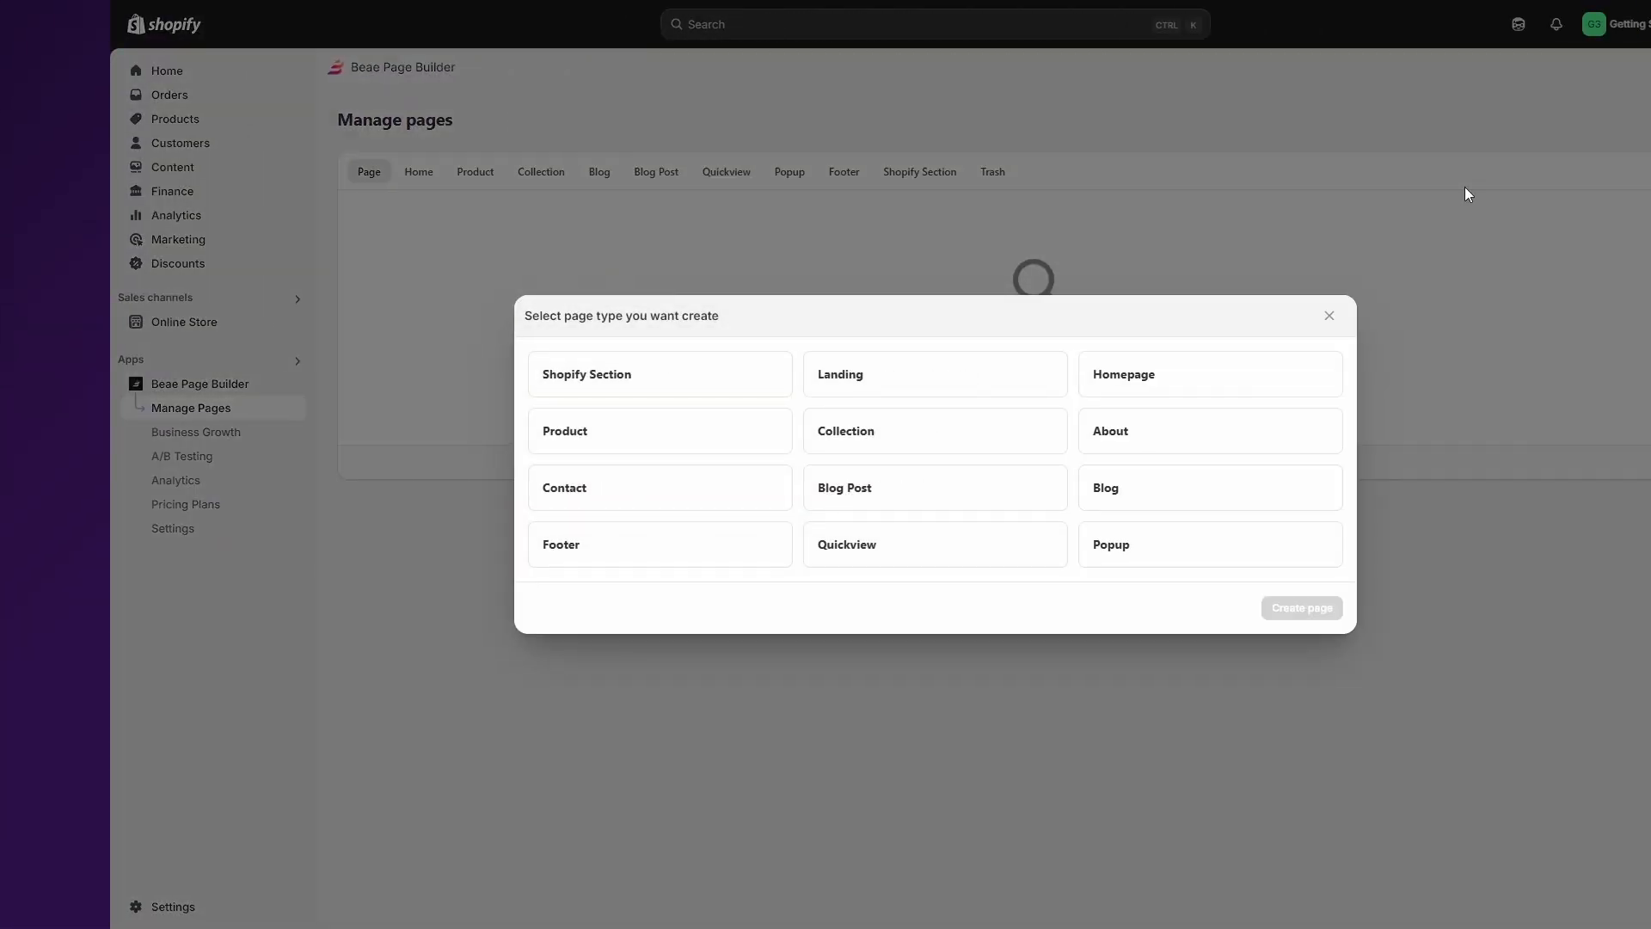
Step: Create a Landing page and start it from scratch with a blank section
{"action": "left_click", "coordinate": [751, 378]}
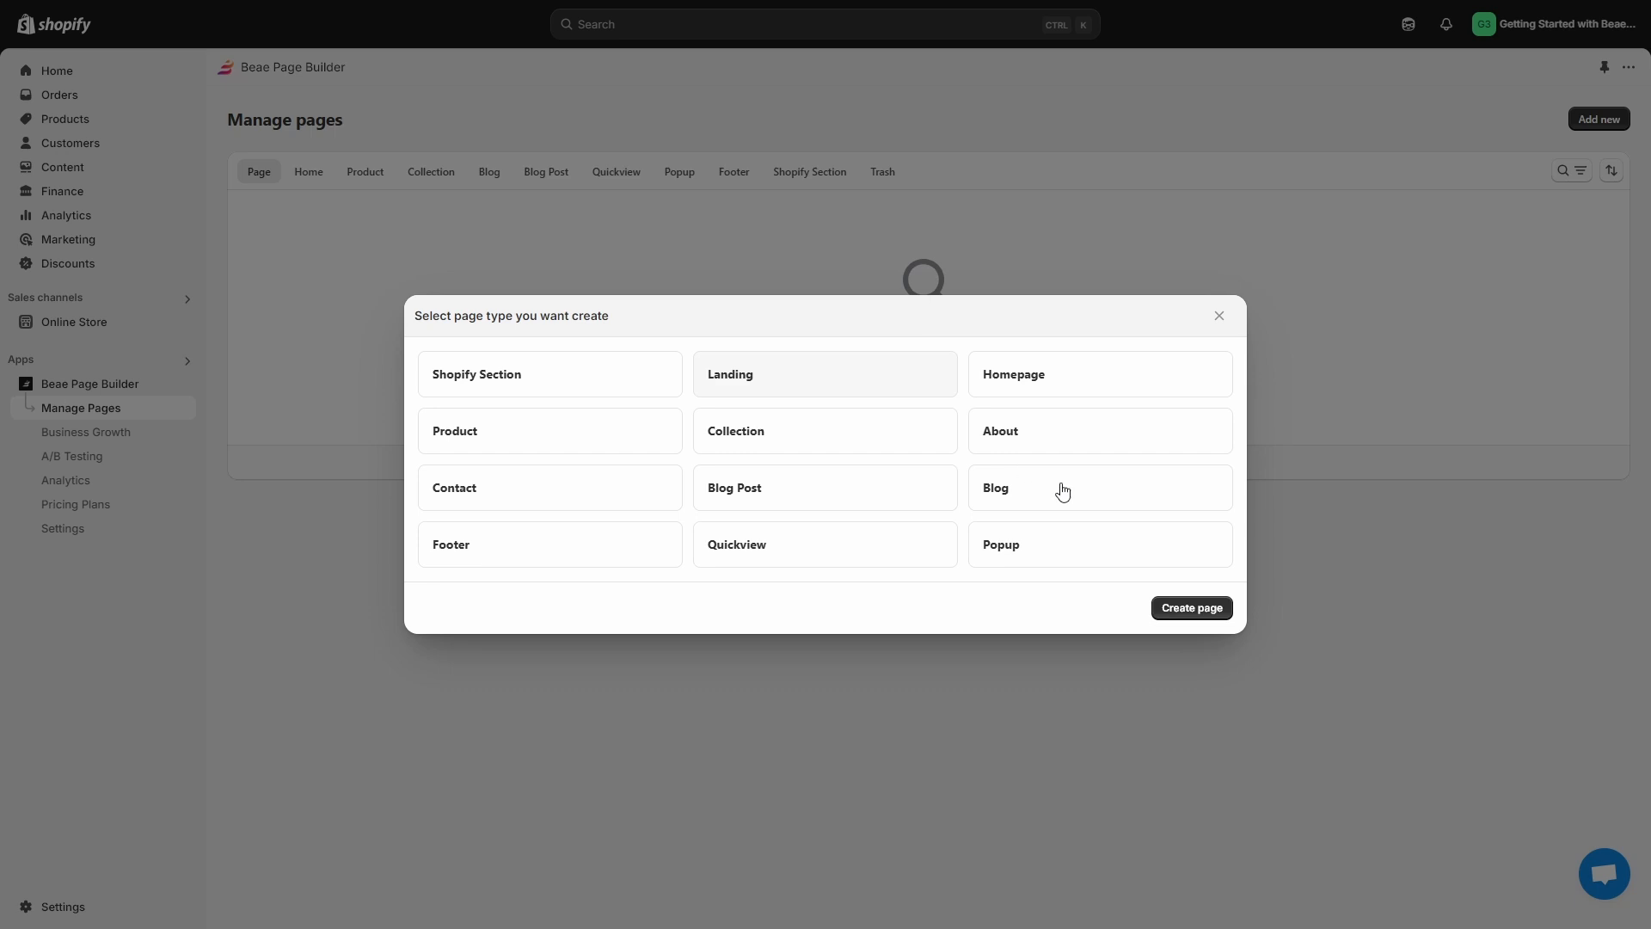
{"action": "left_click", "coordinate": [1204, 612]}
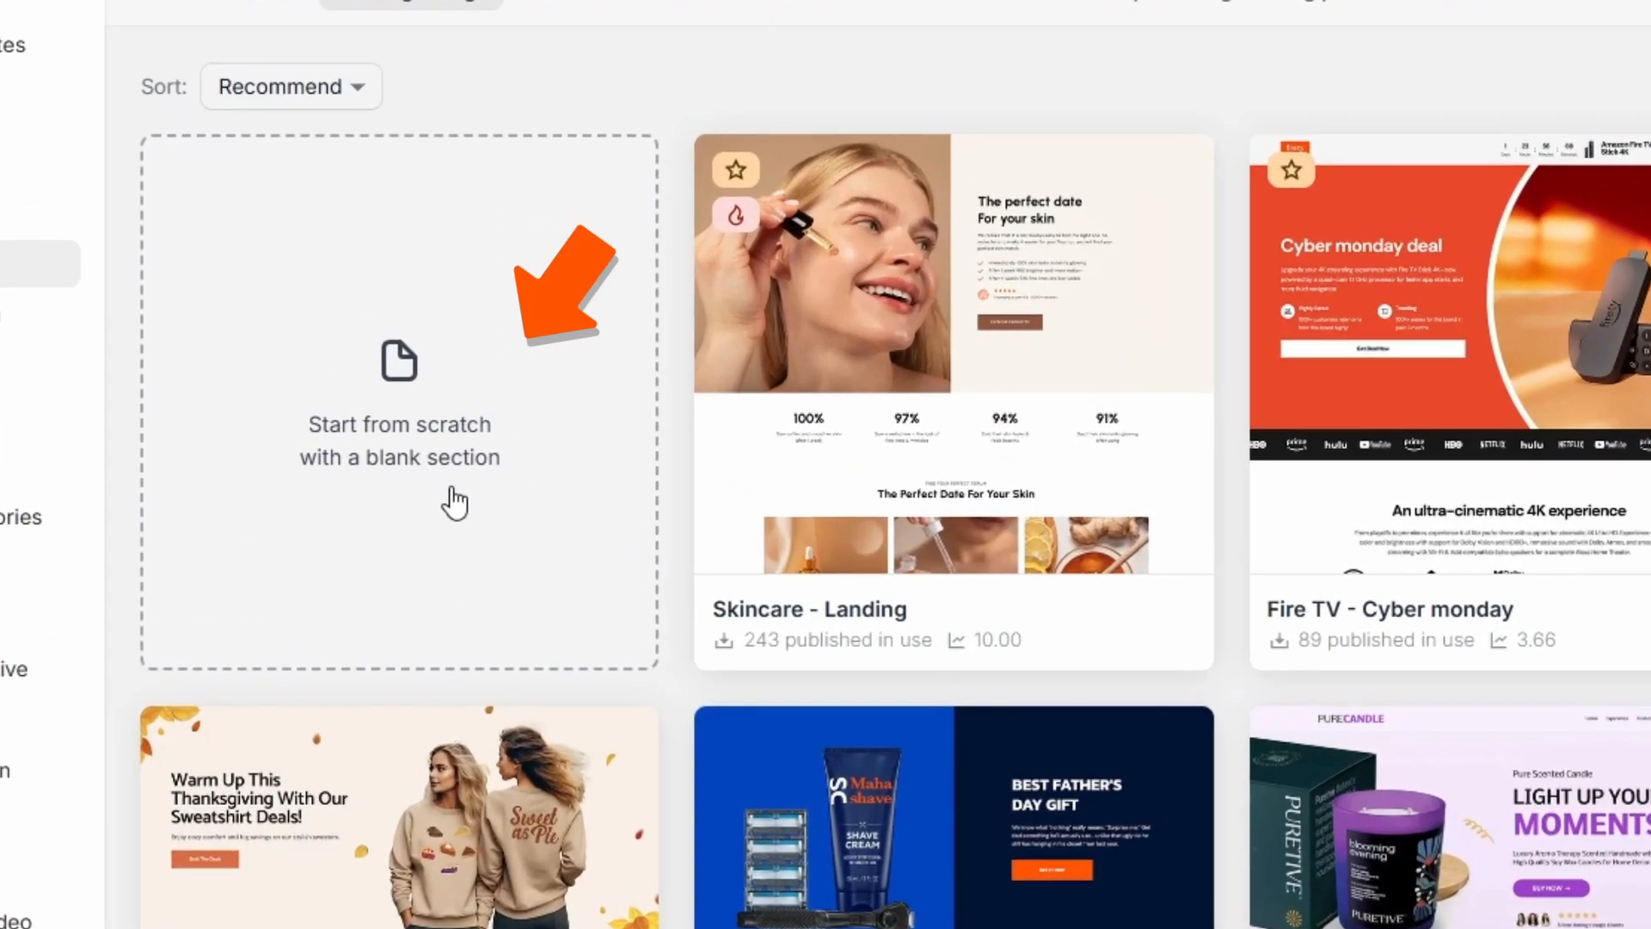
{"action": "left_click", "coordinate": [469, 468]}
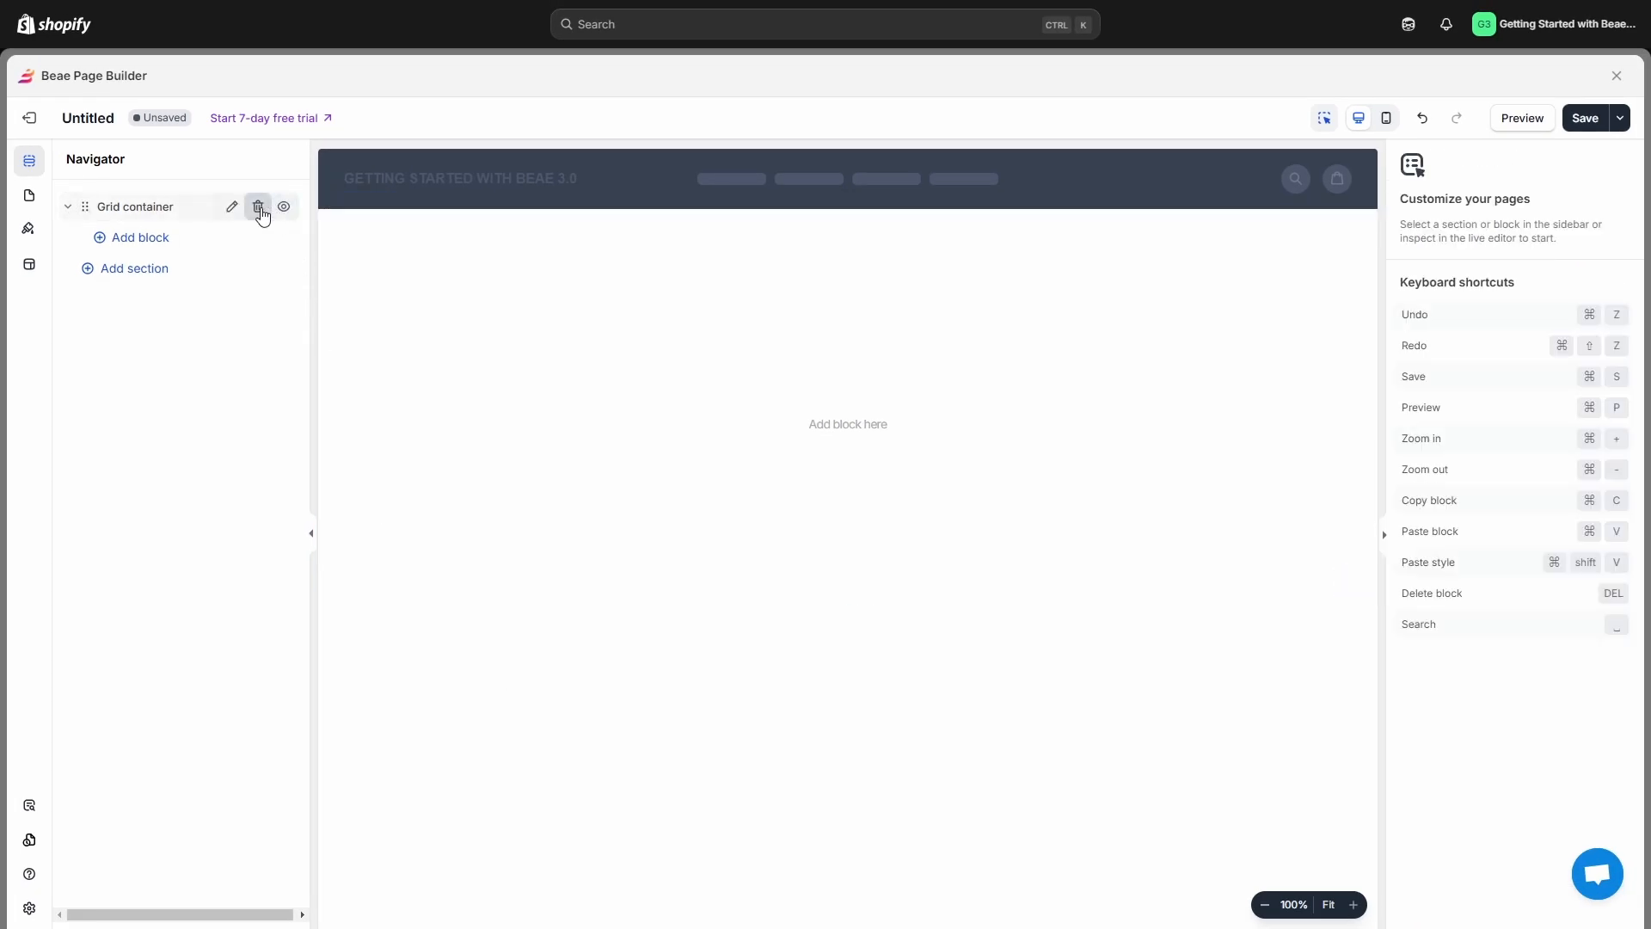
Step: Delete the default grid container, dismiss the template library, and insert a two-column flex container as a section
{"action": "left_click", "coordinate": [259, 208]}
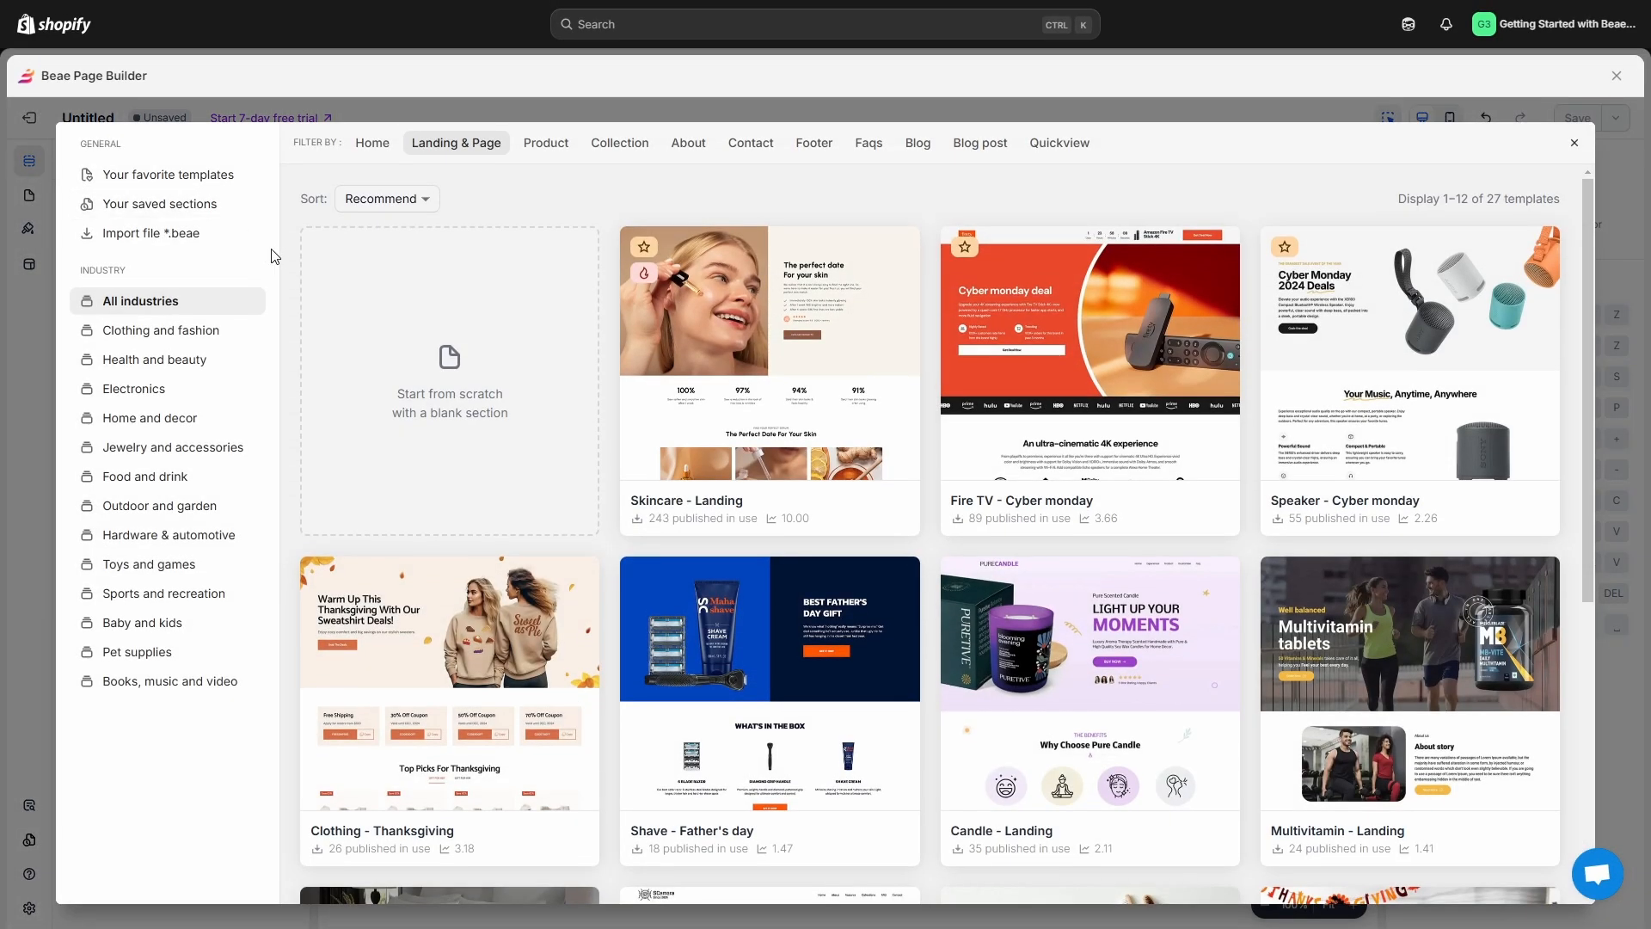
{"action": "left_click", "coordinate": [1575, 143]}
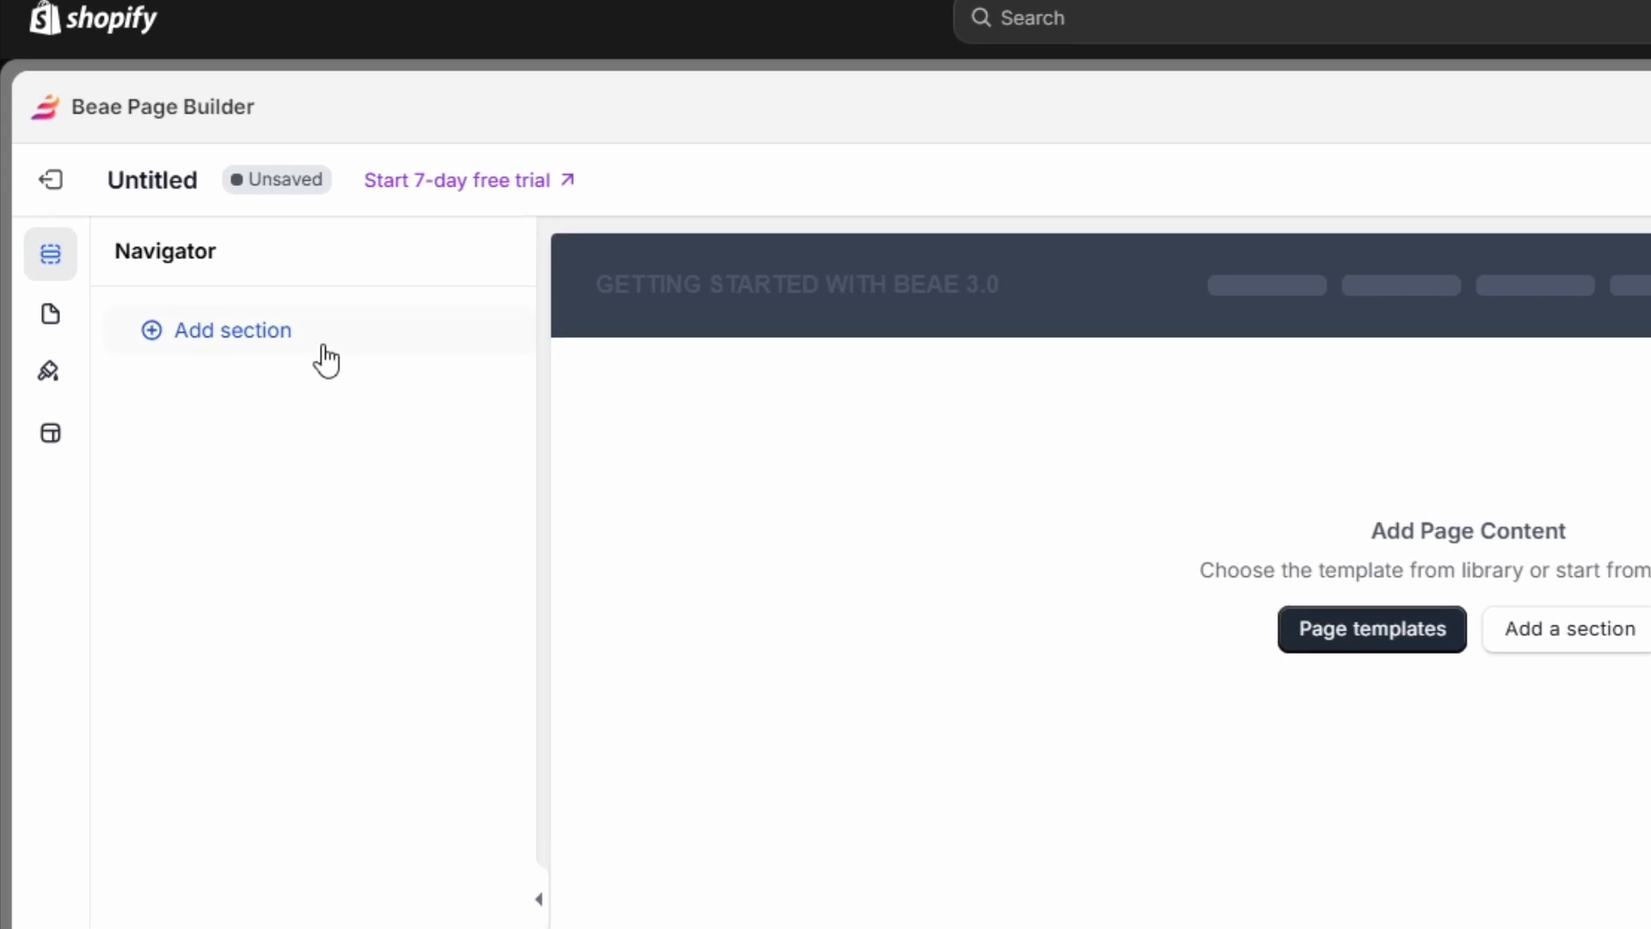
{"action": "left_click", "coordinate": [320, 353]}
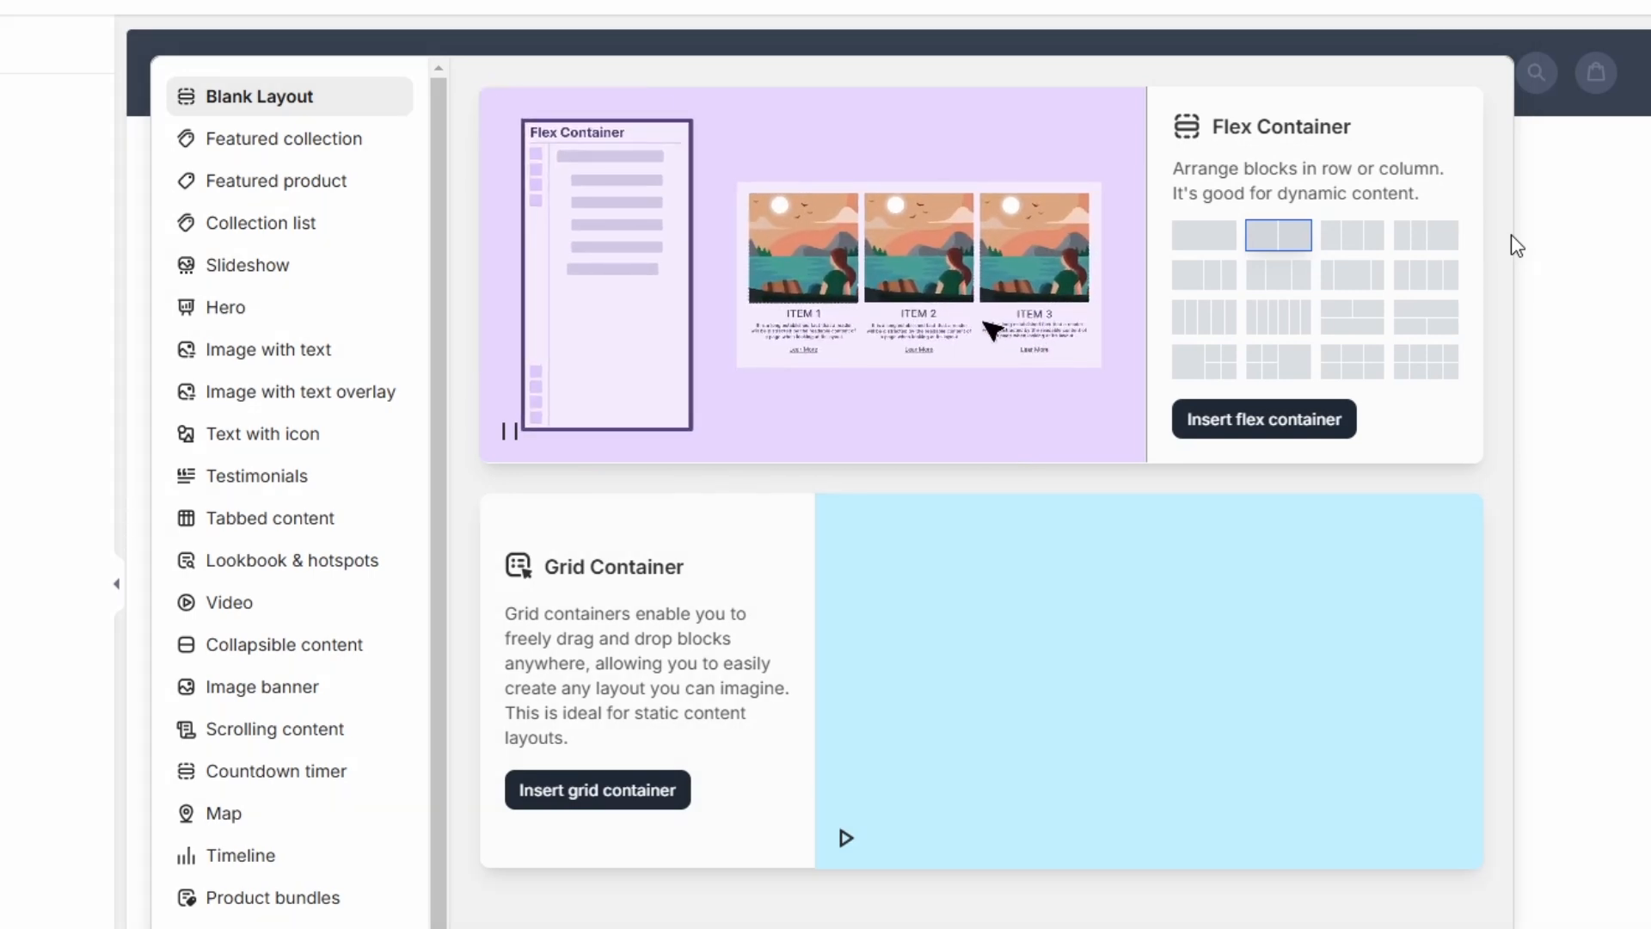
{"action": "left_click", "coordinate": [1273, 421]}
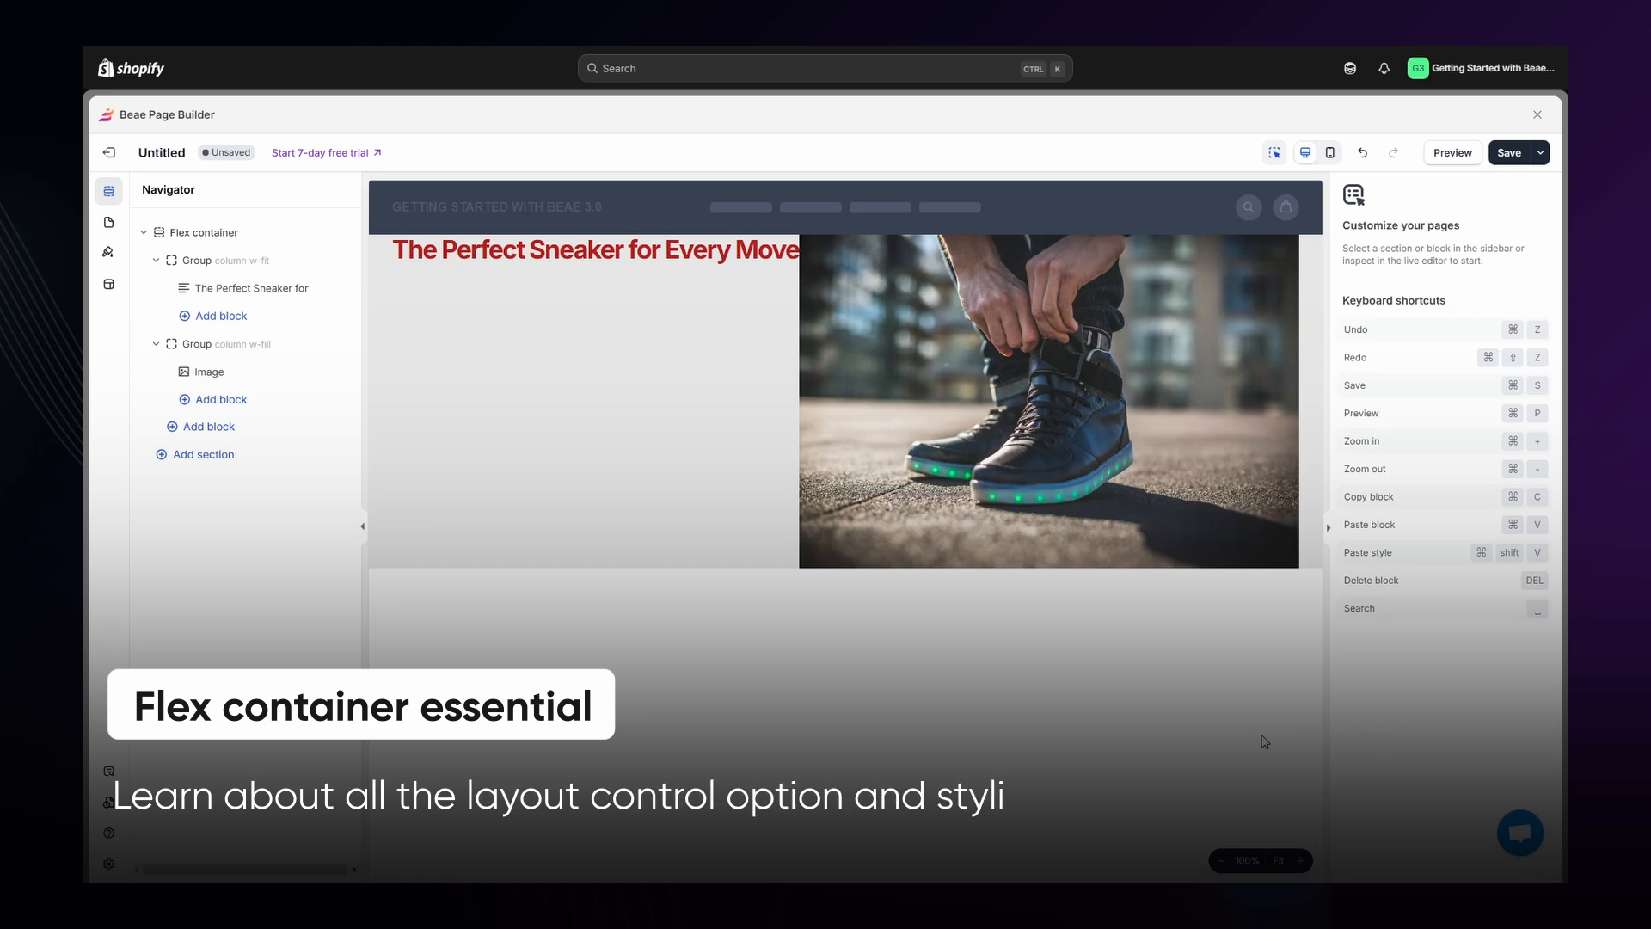
Step: Try full and custom content widths on the flex container, and return it to the global setting
{"action": "left_click", "coordinate": [236, 232]}
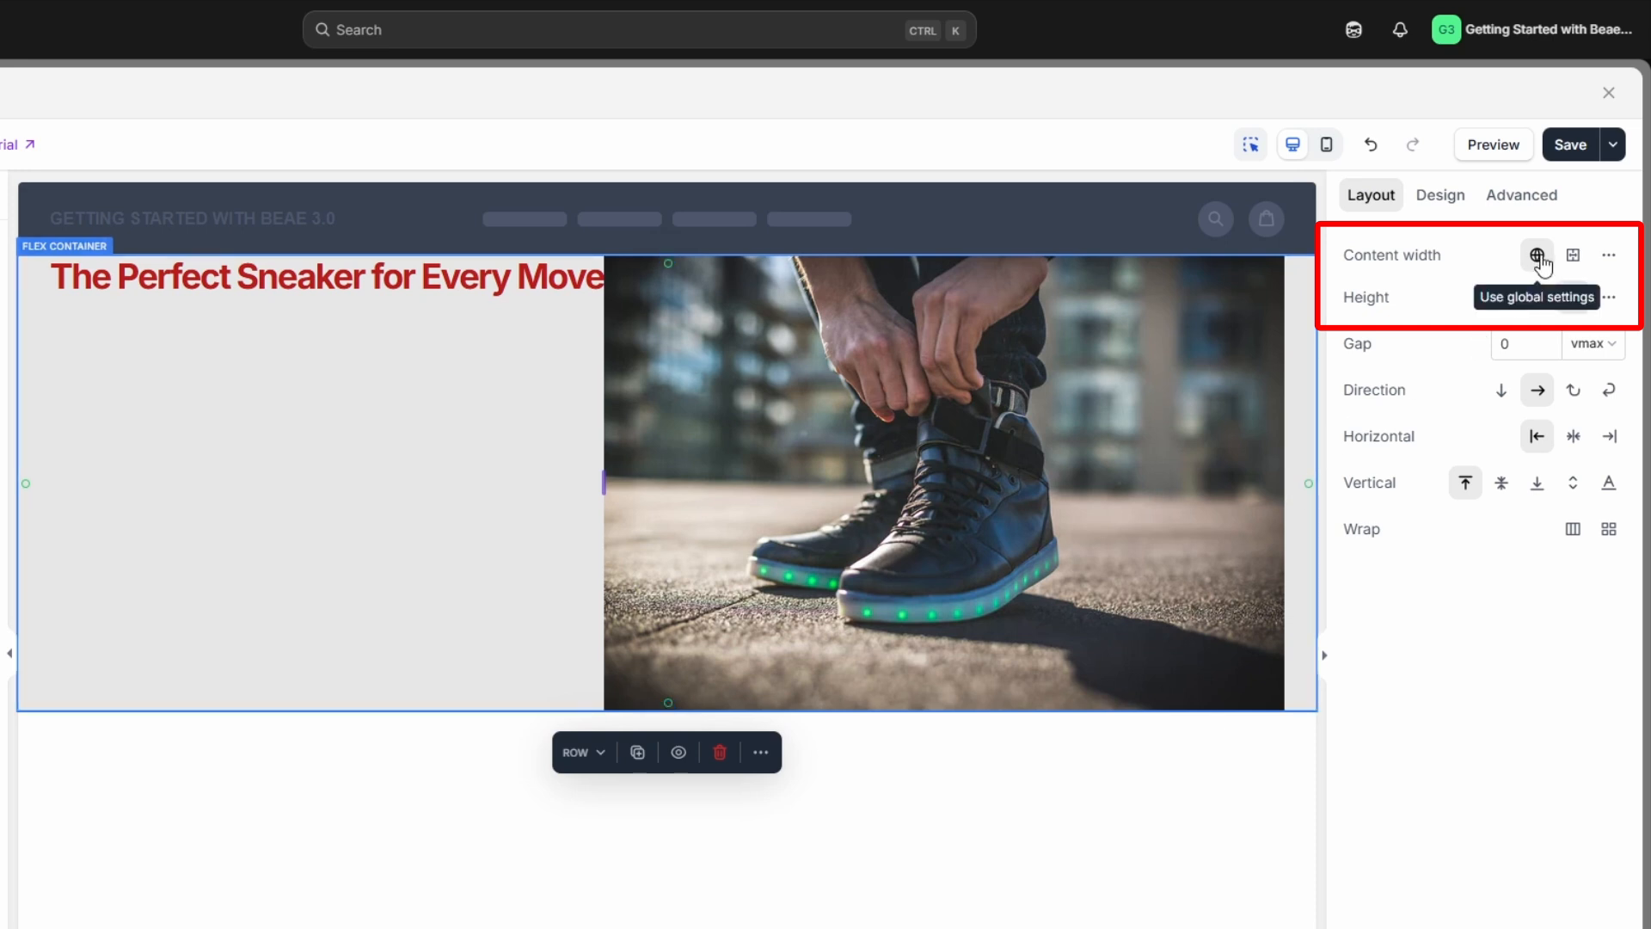
{"action": "left_click", "coordinate": [1574, 267]}
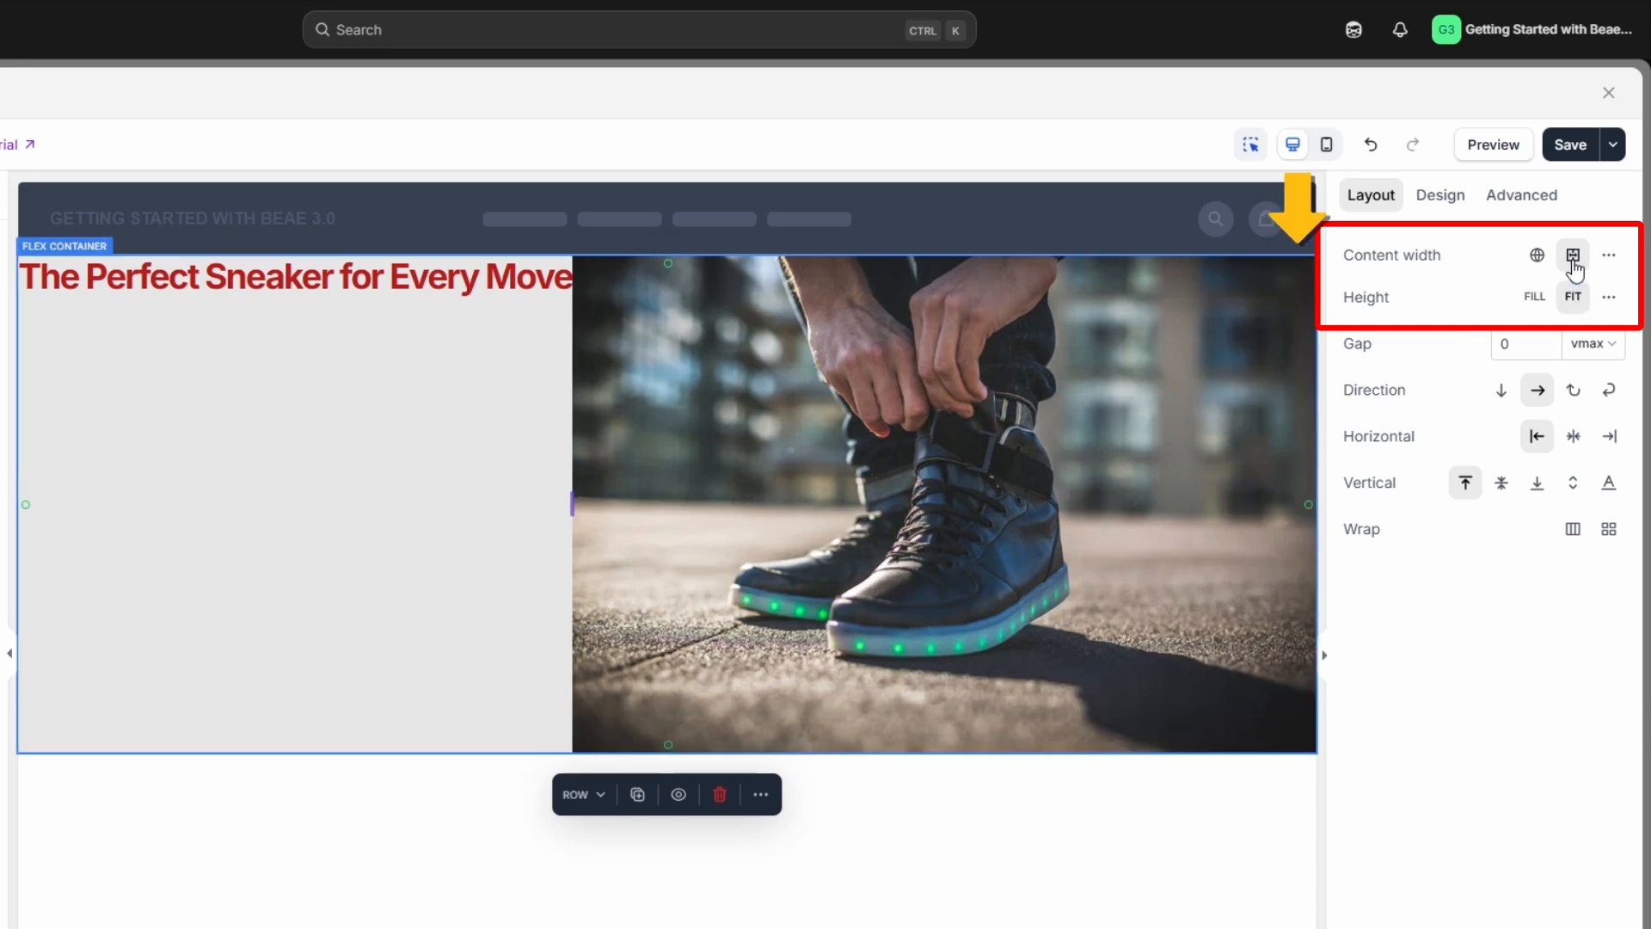
{"action": "left_click", "coordinate": [1607, 258]}
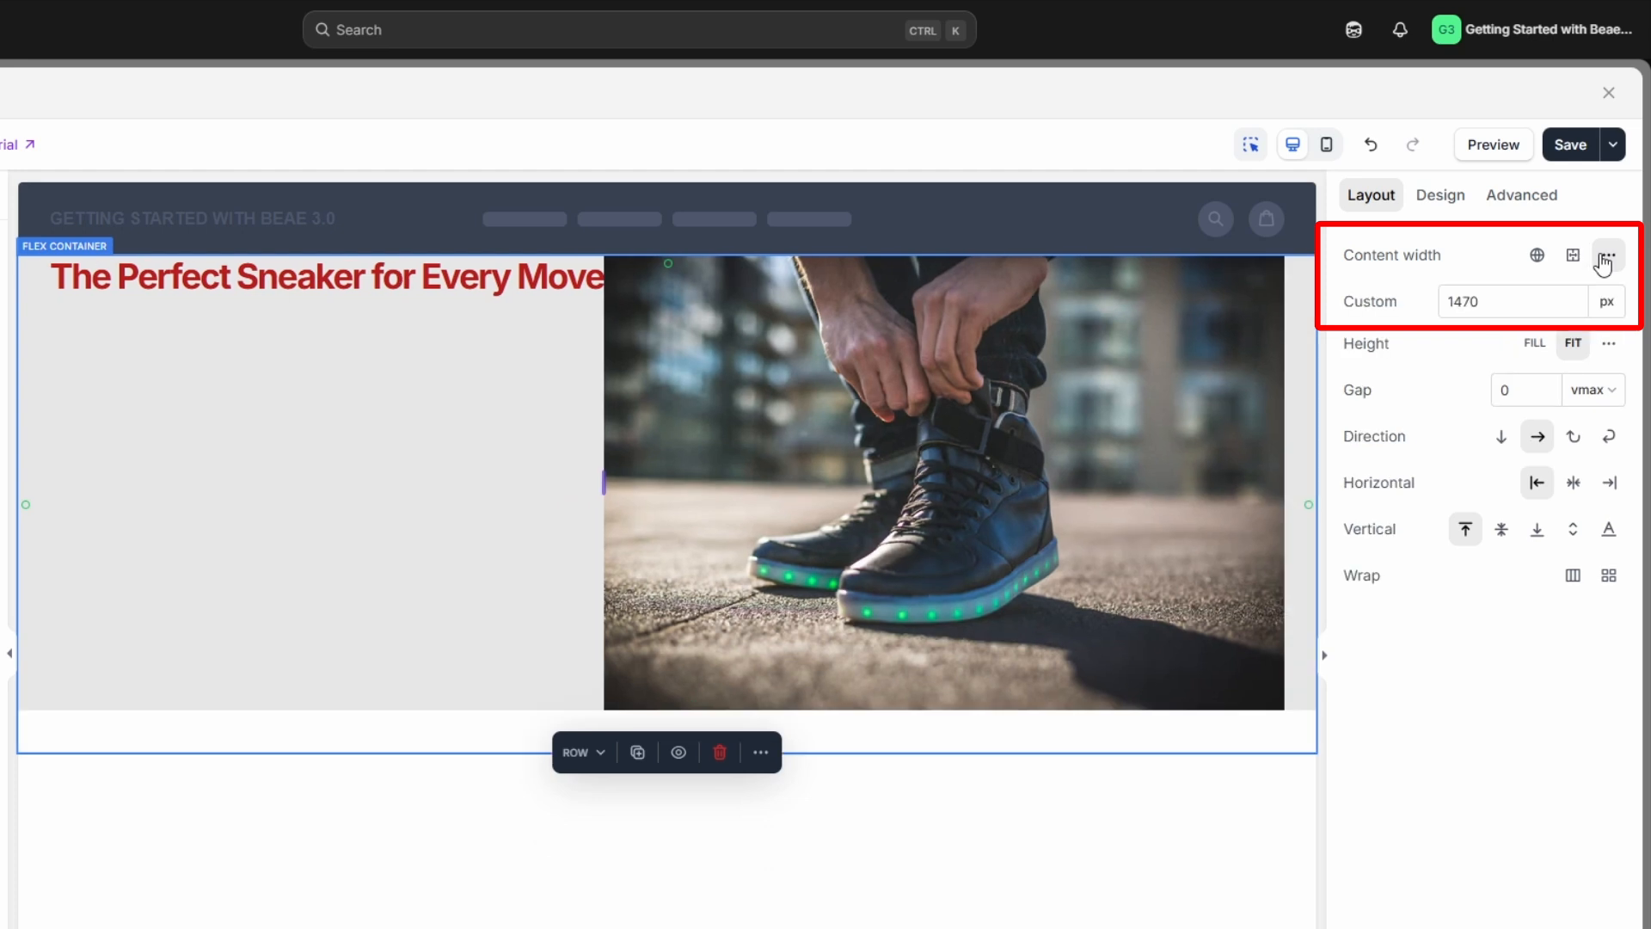
{"action": "left_click_drag", "start_coordinate": [1461, 405], "coordinate": [1421, 631]}
{"action": "left_click", "coordinate": [1539, 267]}
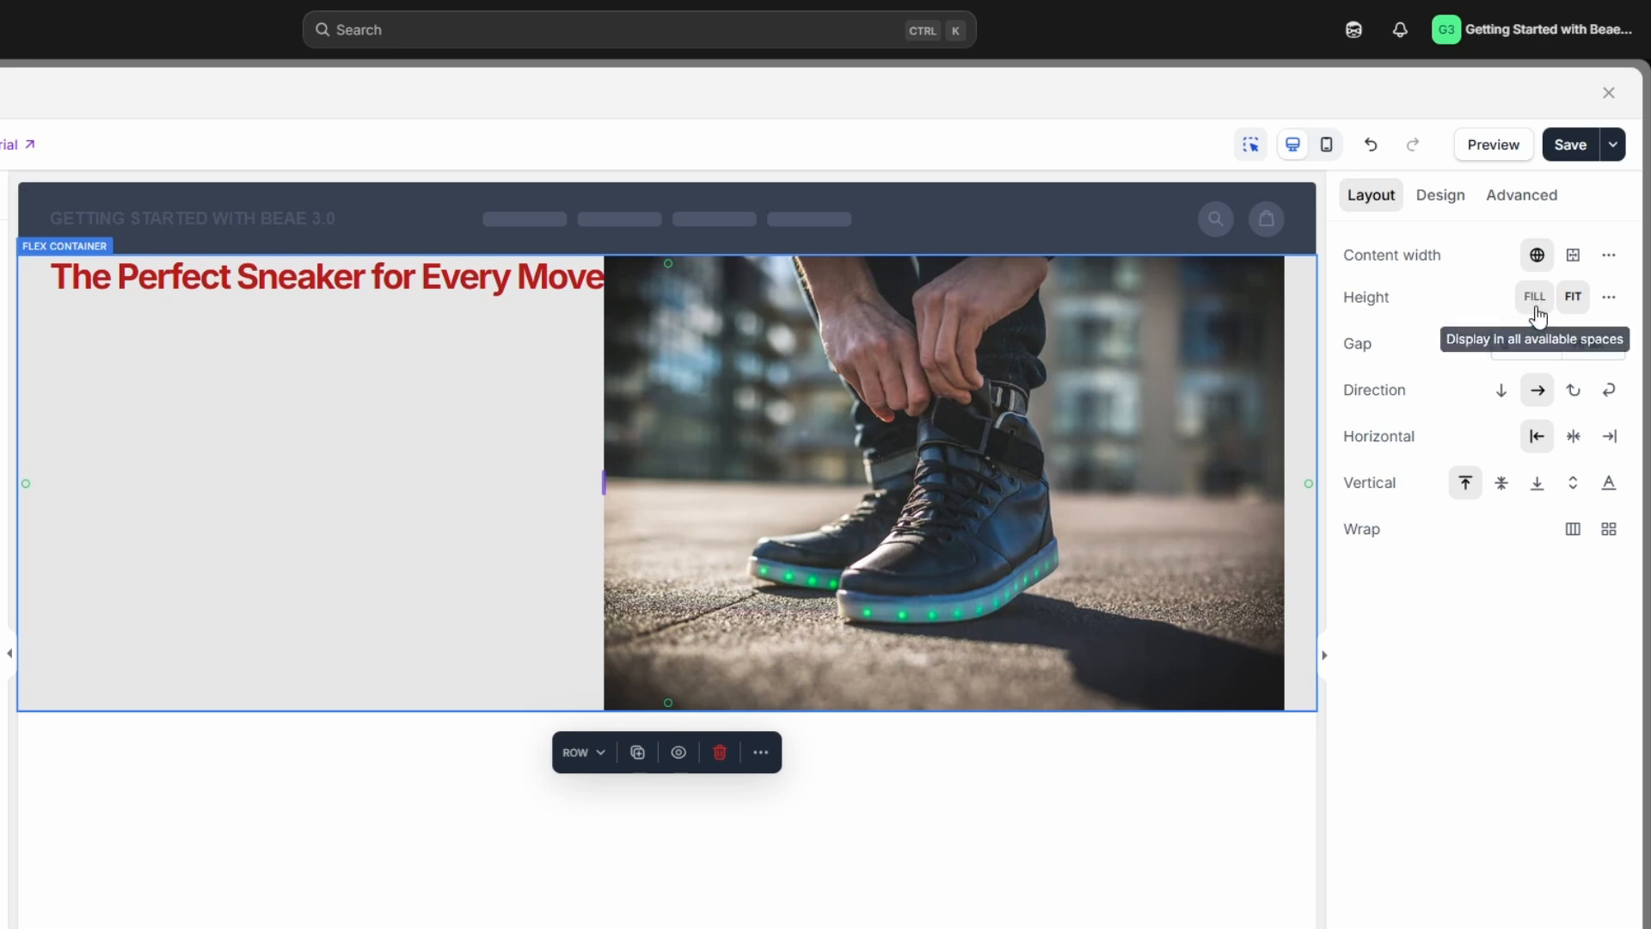
Step: Try the Fill and Fit heights on the flex container, and set a custom height of 70 vh
{"action": "left_click", "coordinate": [1538, 306]}
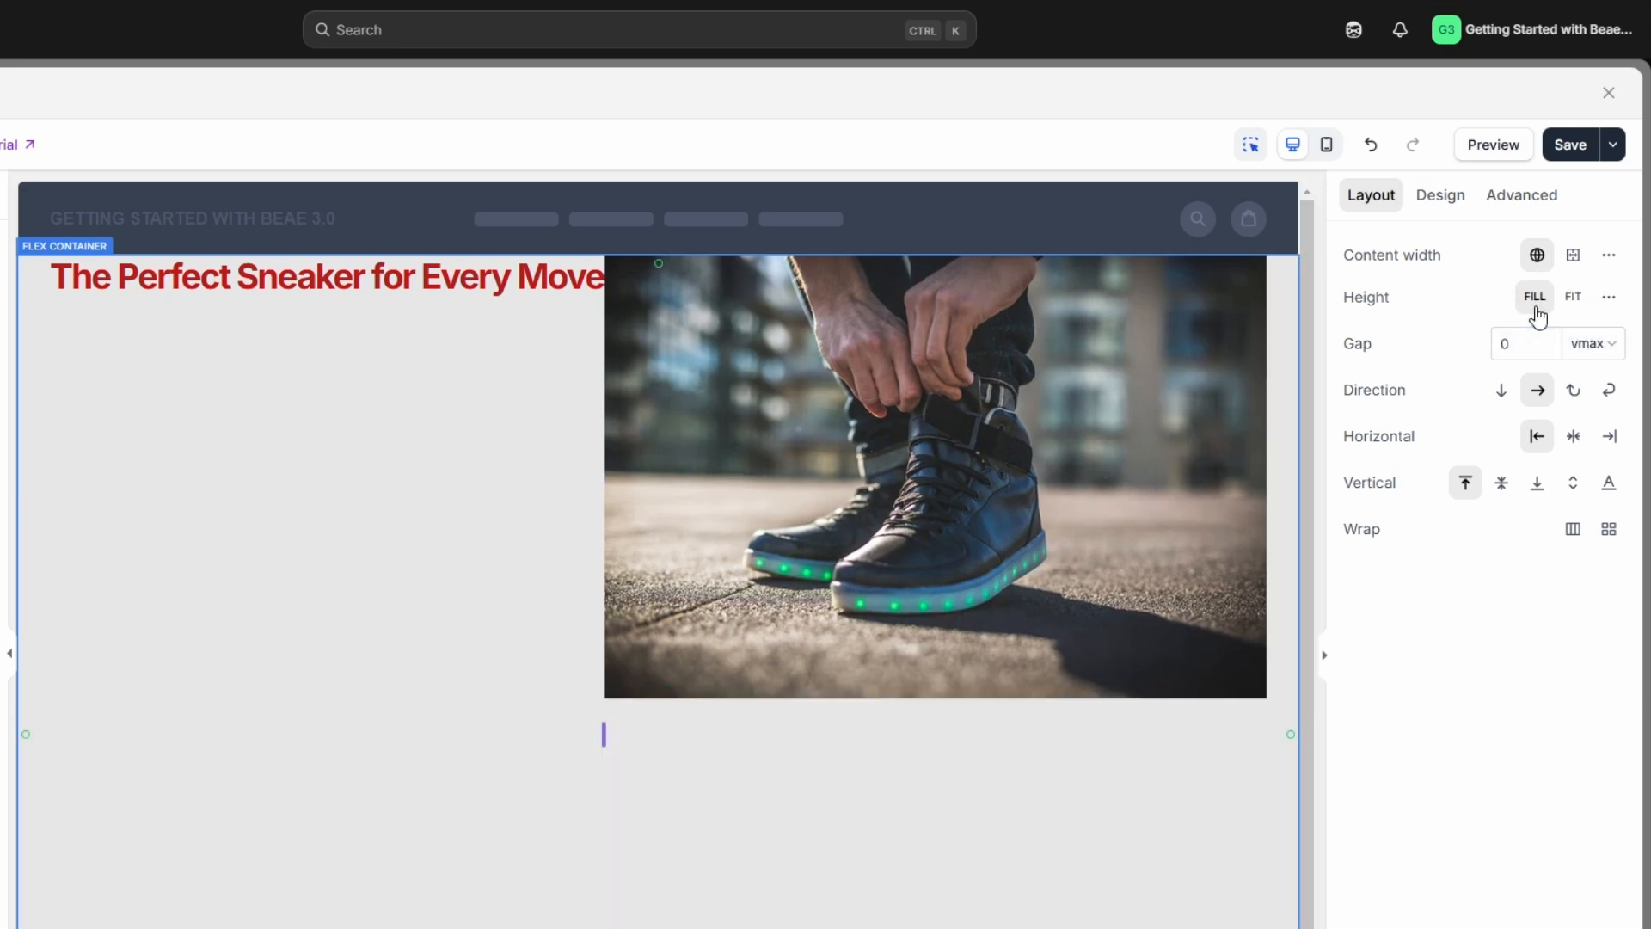
{"action": "left_click", "coordinate": [1573, 315]}
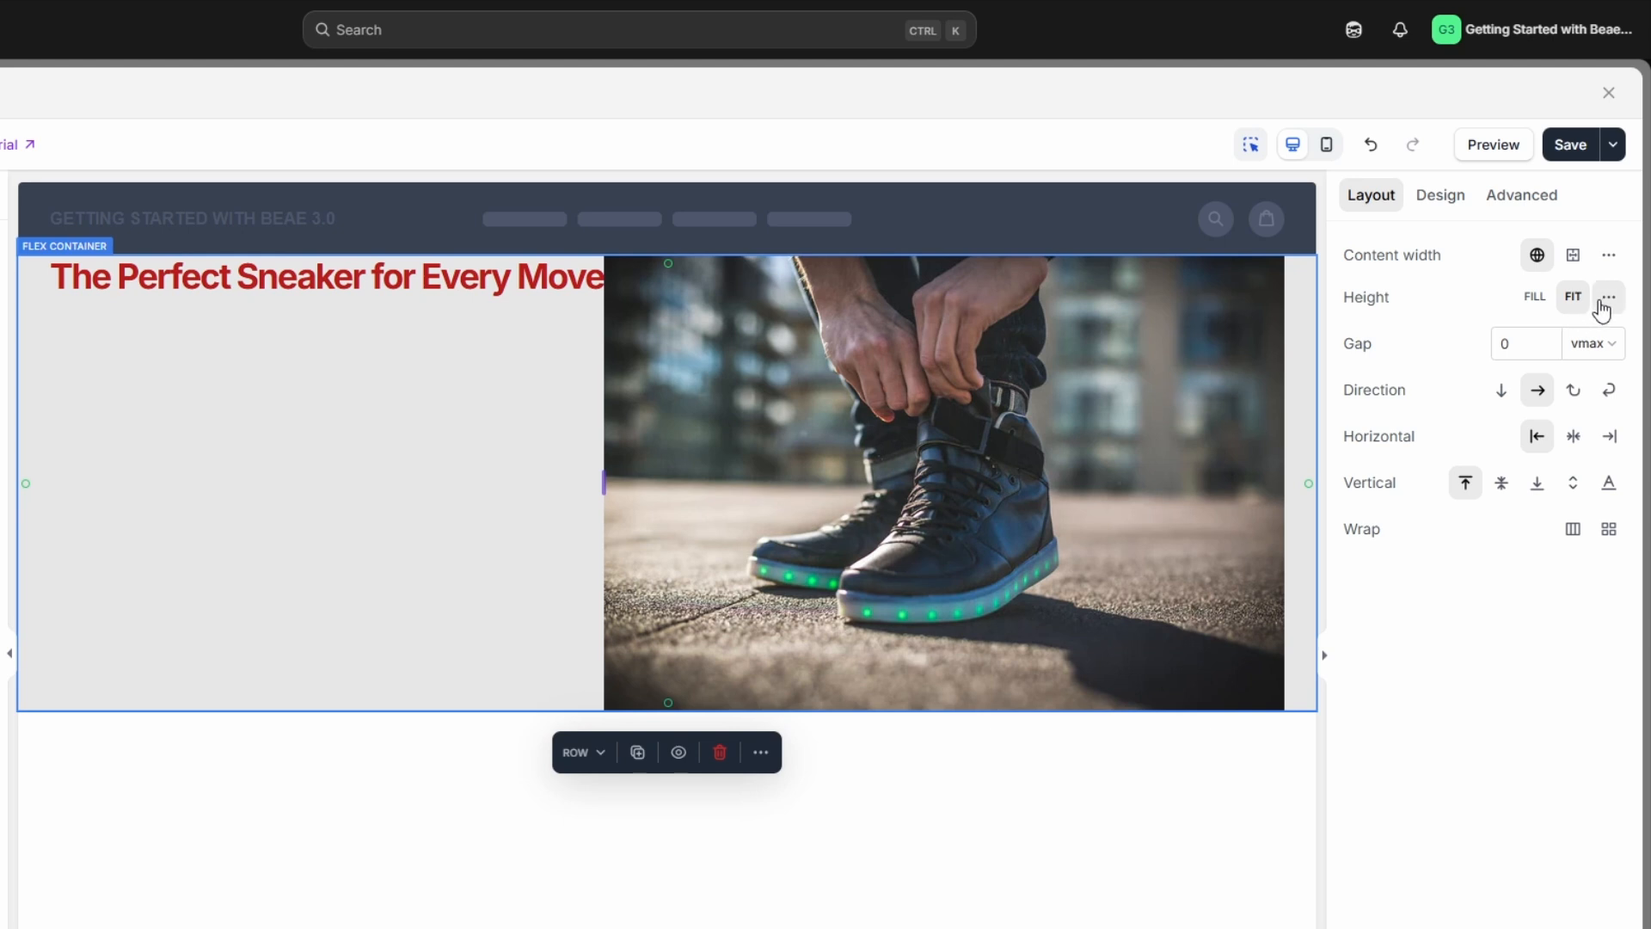
{"action": "left_click", "coordinate": [1601, 301]}
{"action": "left_click", "coordinate": [1604, 346]}
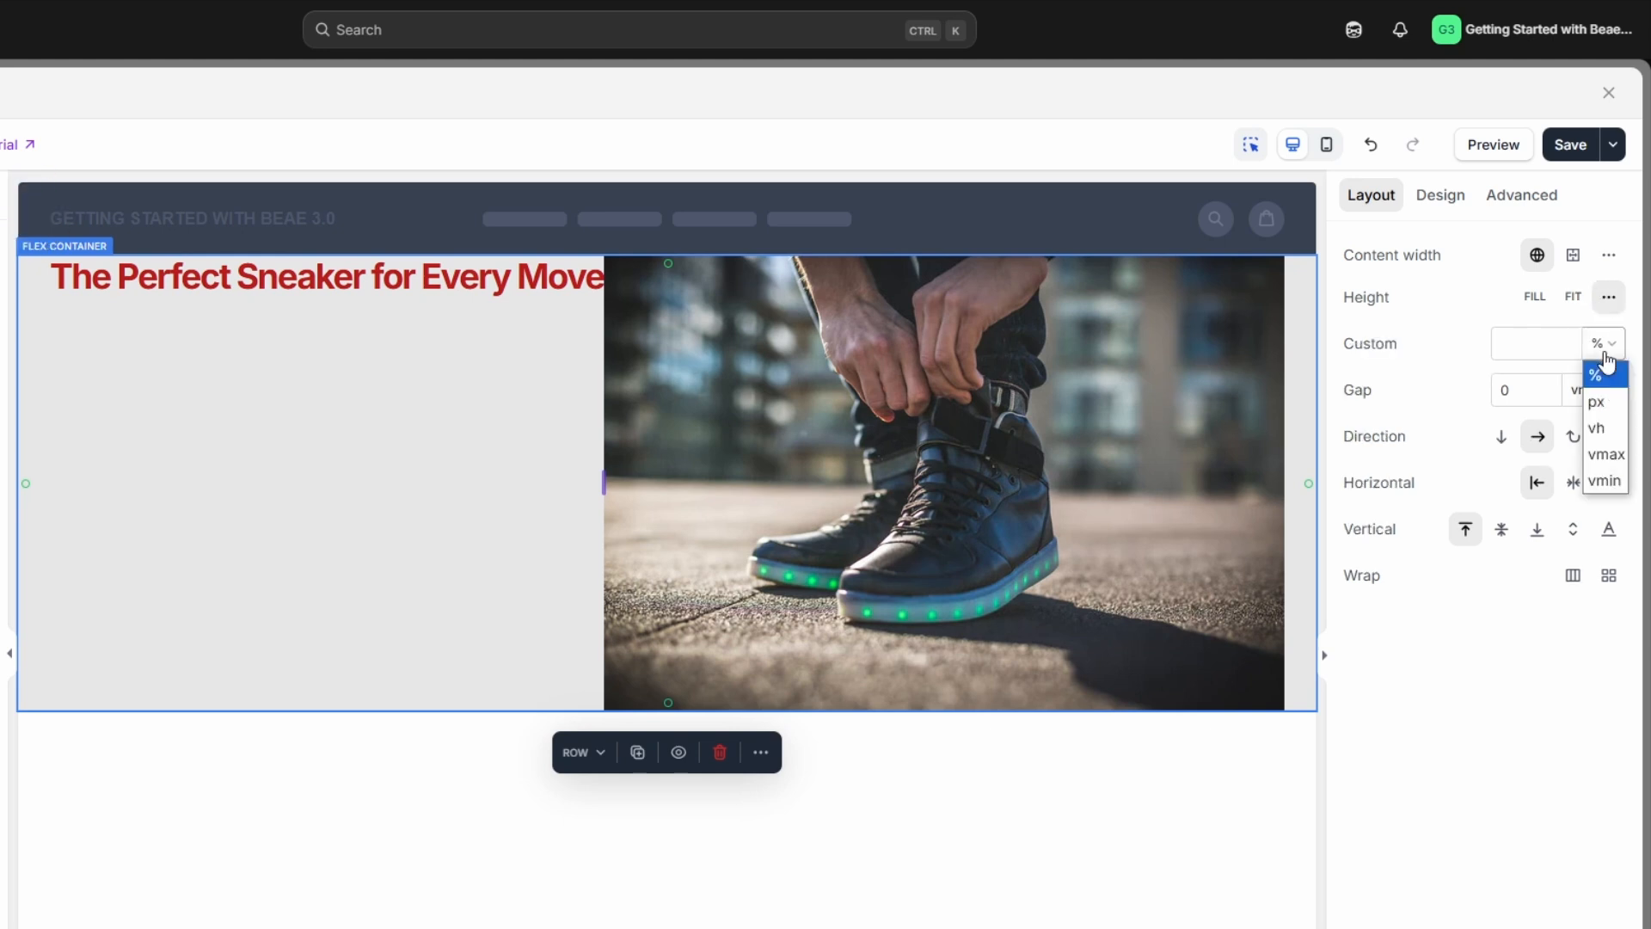
{"action": "left_click", "coordinate": [1604, 435]}
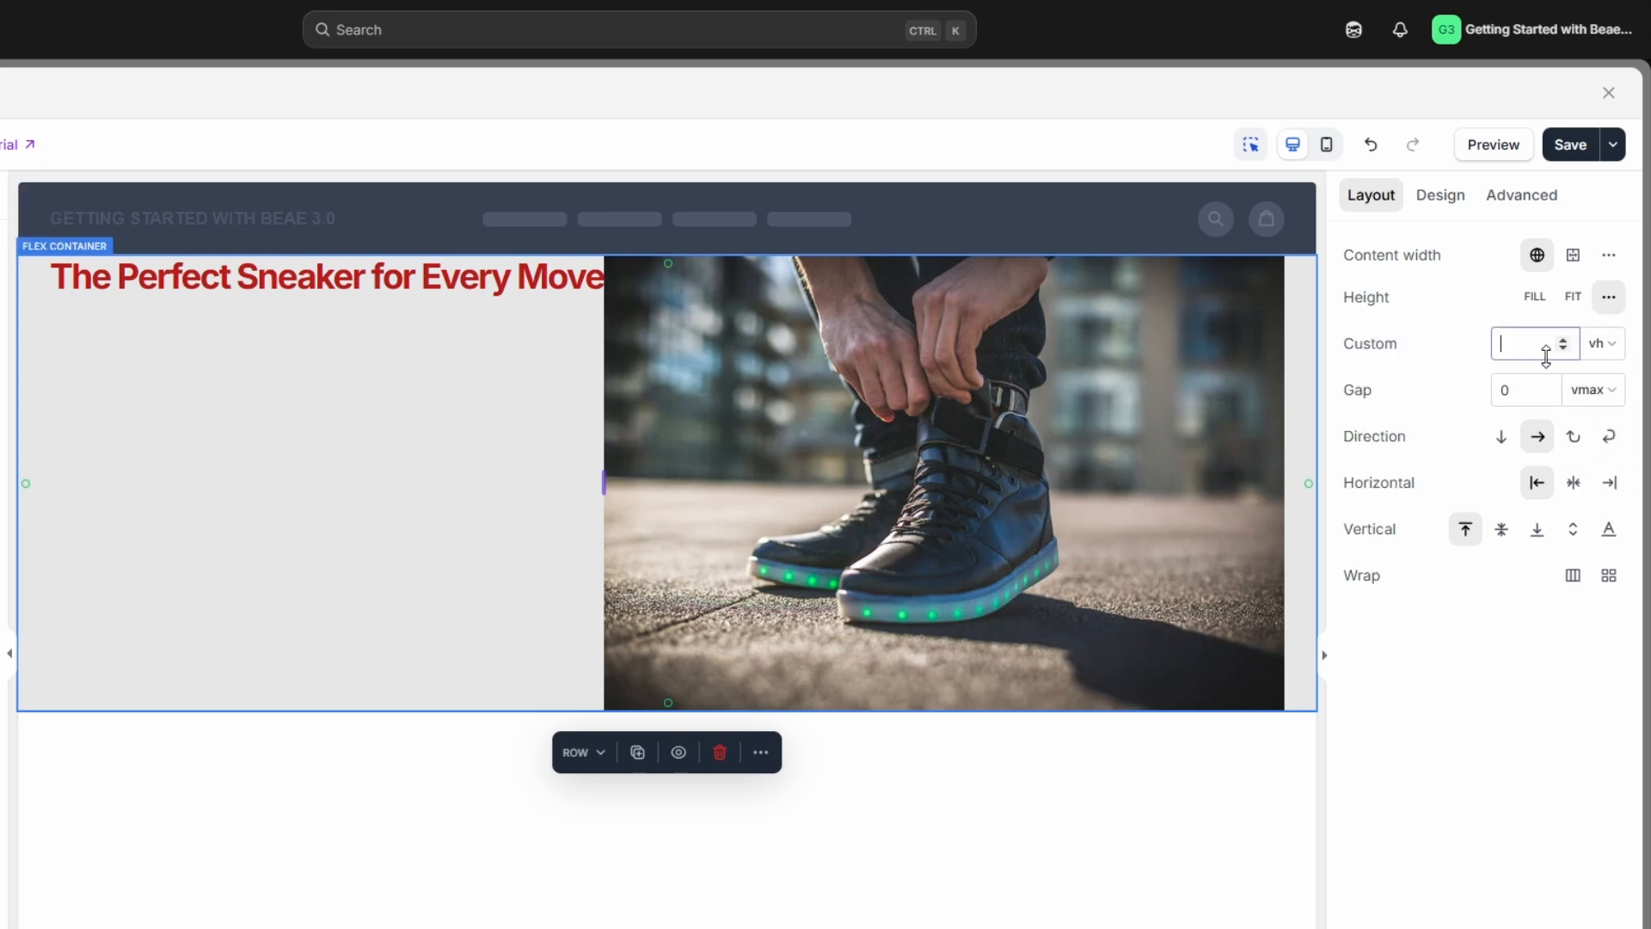
{"action": "left_click", "coordinate": [1464, 391]}
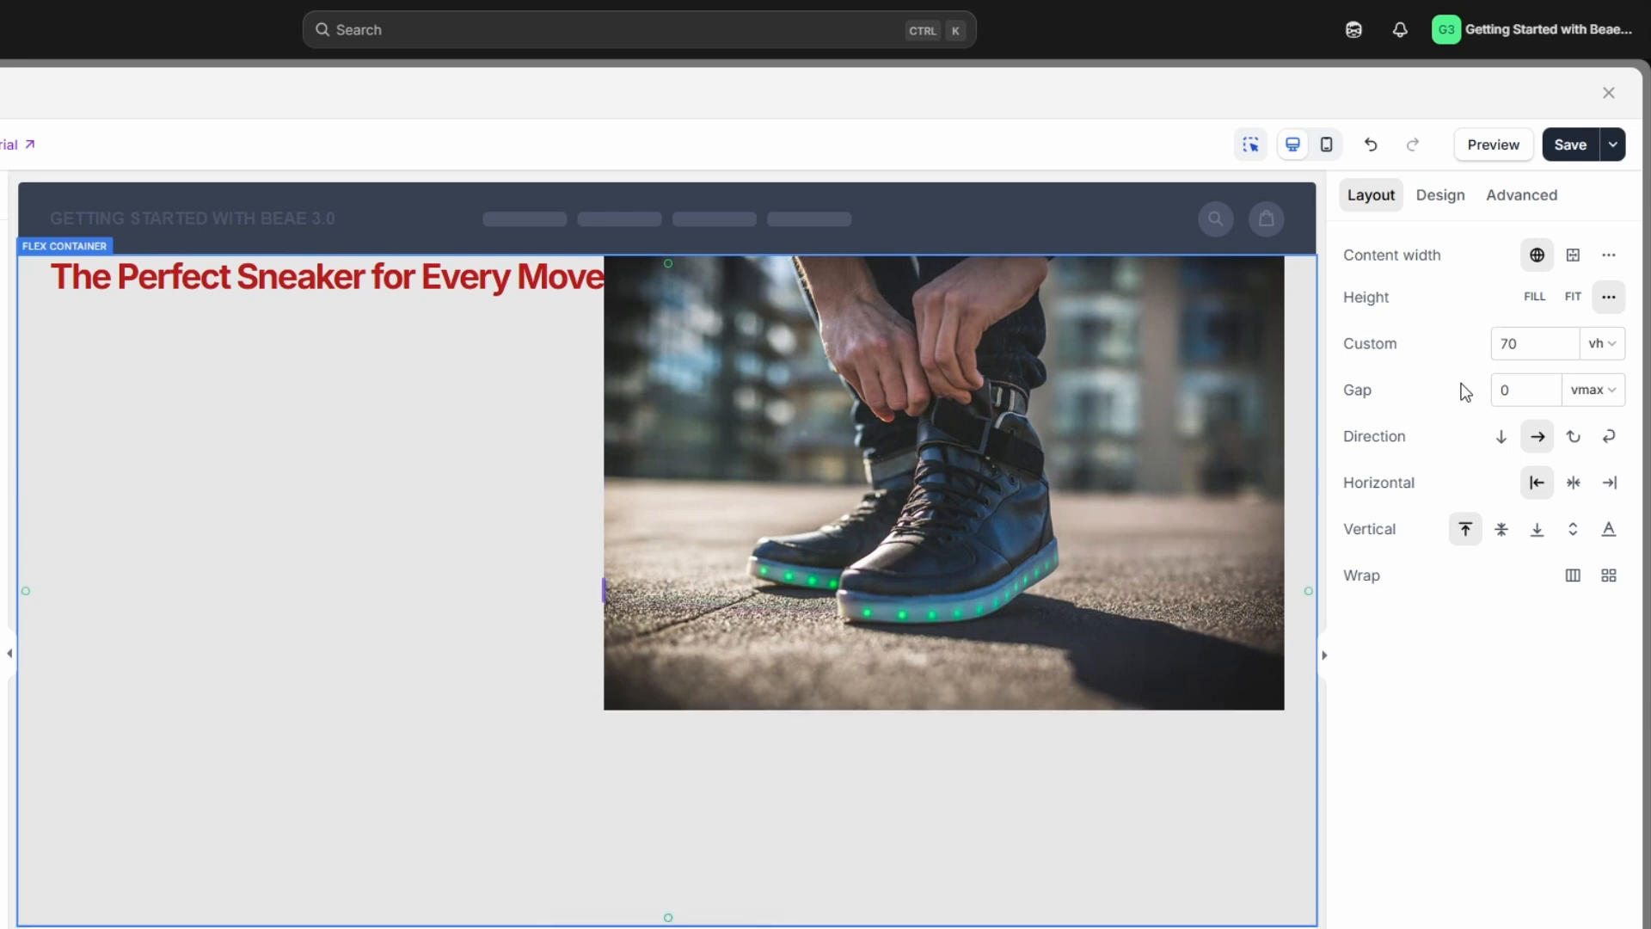
Step: Set the gap between the flex container's heading and image groups to 4 vmax
{"action": "left_click_drag", "start_coordinate": [1520, 400], "coordinate": [1534, 391]}
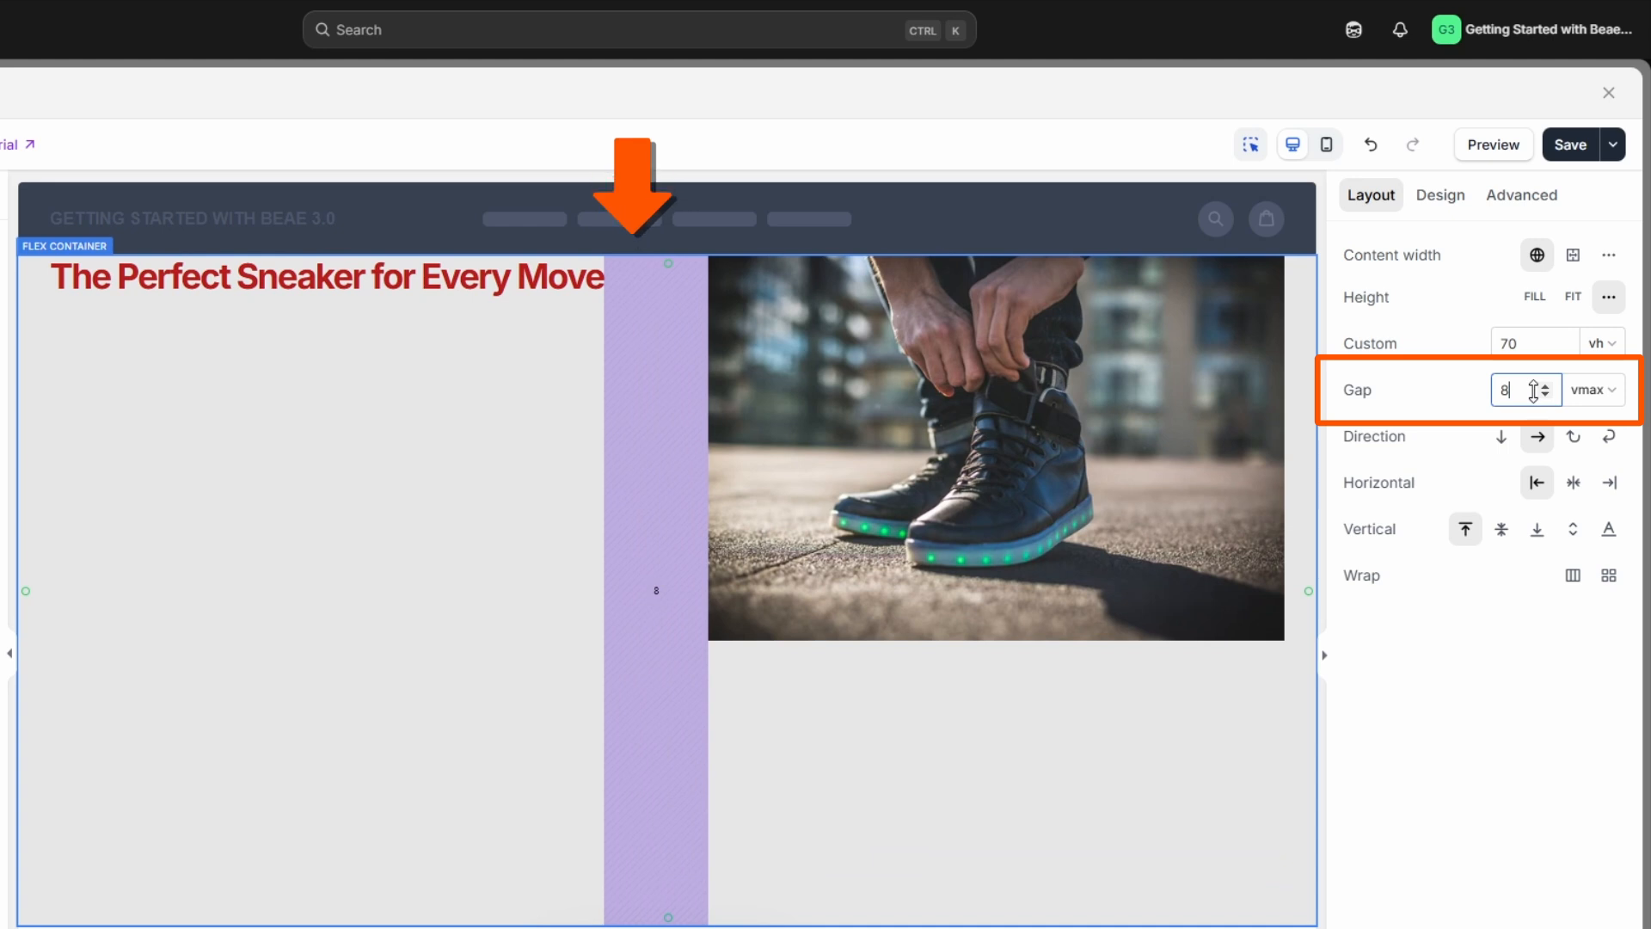
{"action": "left_click", "coordinate": [1546, 396]}
{"action": "left_click", "coordinate": [1546, 396]}
{"action": "left_click", "coordinate": [1547, 396]}
{"action": "left_click", "coordinate": [1547, 395]}
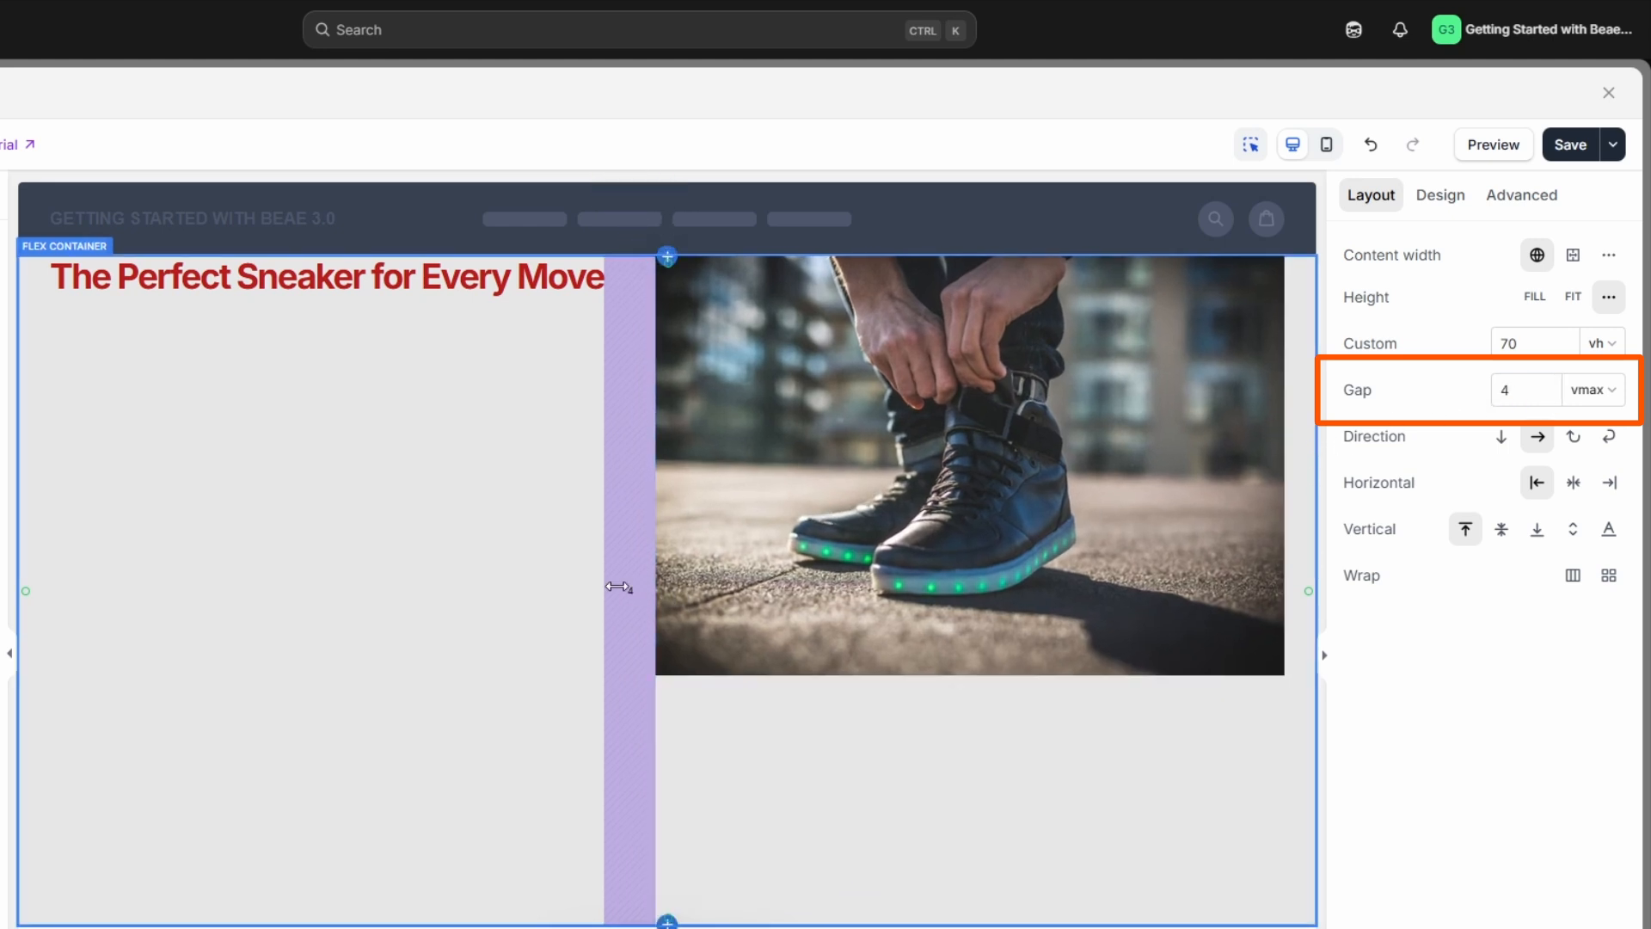
{"action": "mouse_move", "coordinate": [619, 587]}
{"action": "left_mouse_down"}
{"action": "mouse_move", "coordinate": [723, 566]}
{"action": "mouse_move", "coordinate": [621, 575]}
{"action": "left_mouse_up"}
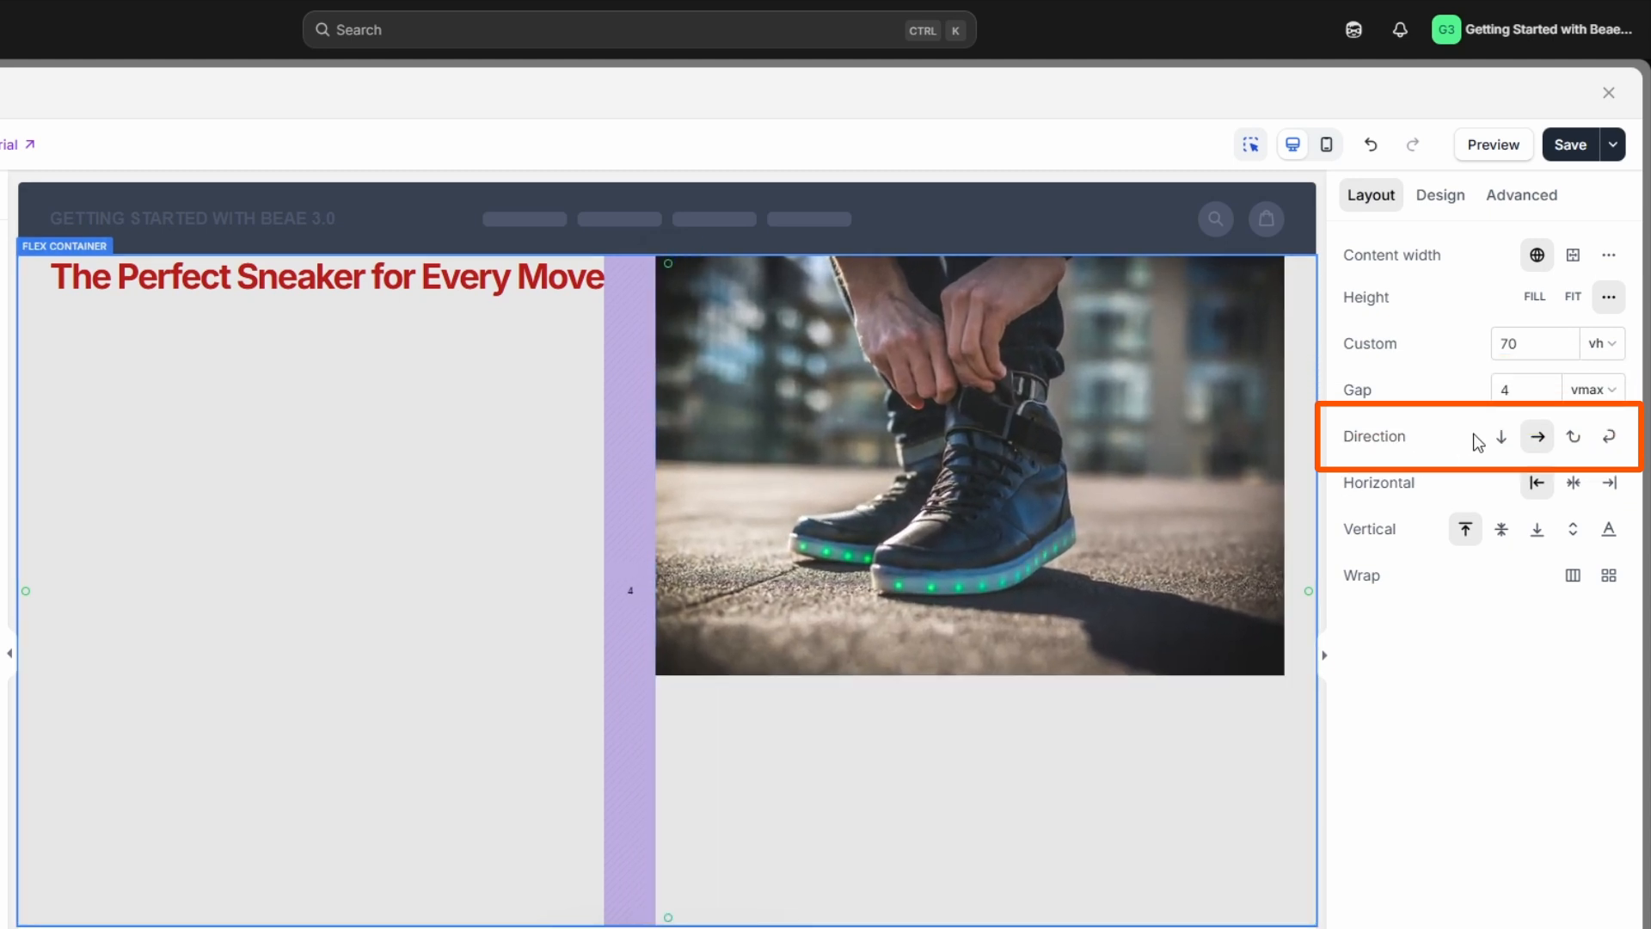
Step: Try the column, reversed column and reversed row directions on the flex container, and return it to row
{"action": "left_click", "coordinate": [1499, 440]}
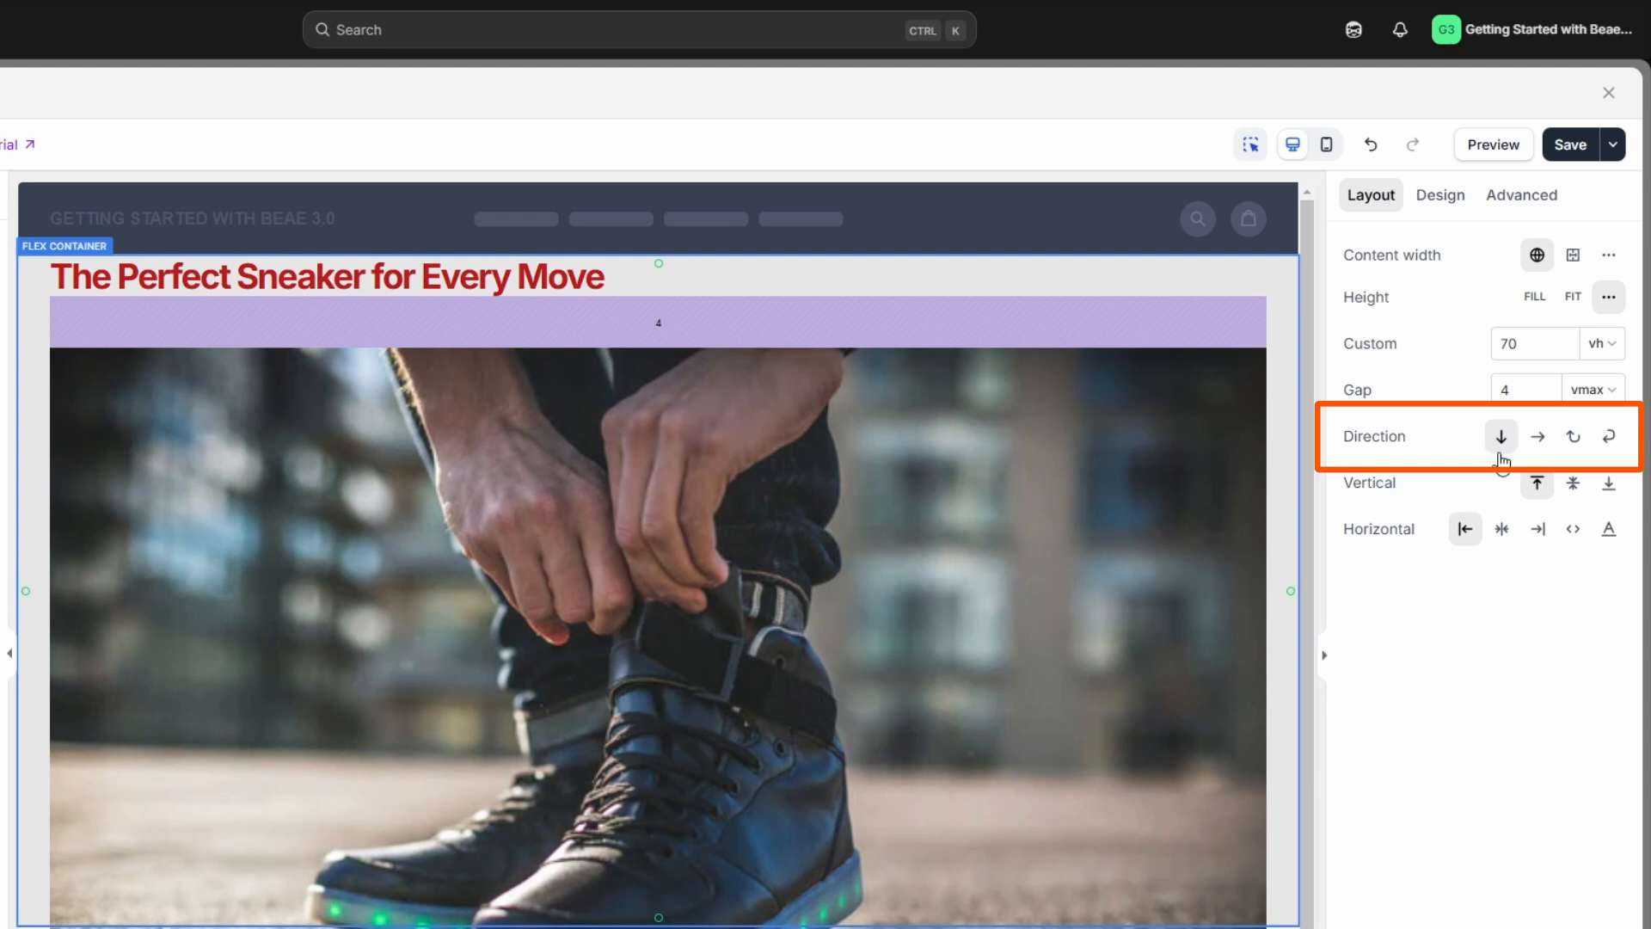
{"action": "left_click", "coordinate": [1536, 438]}
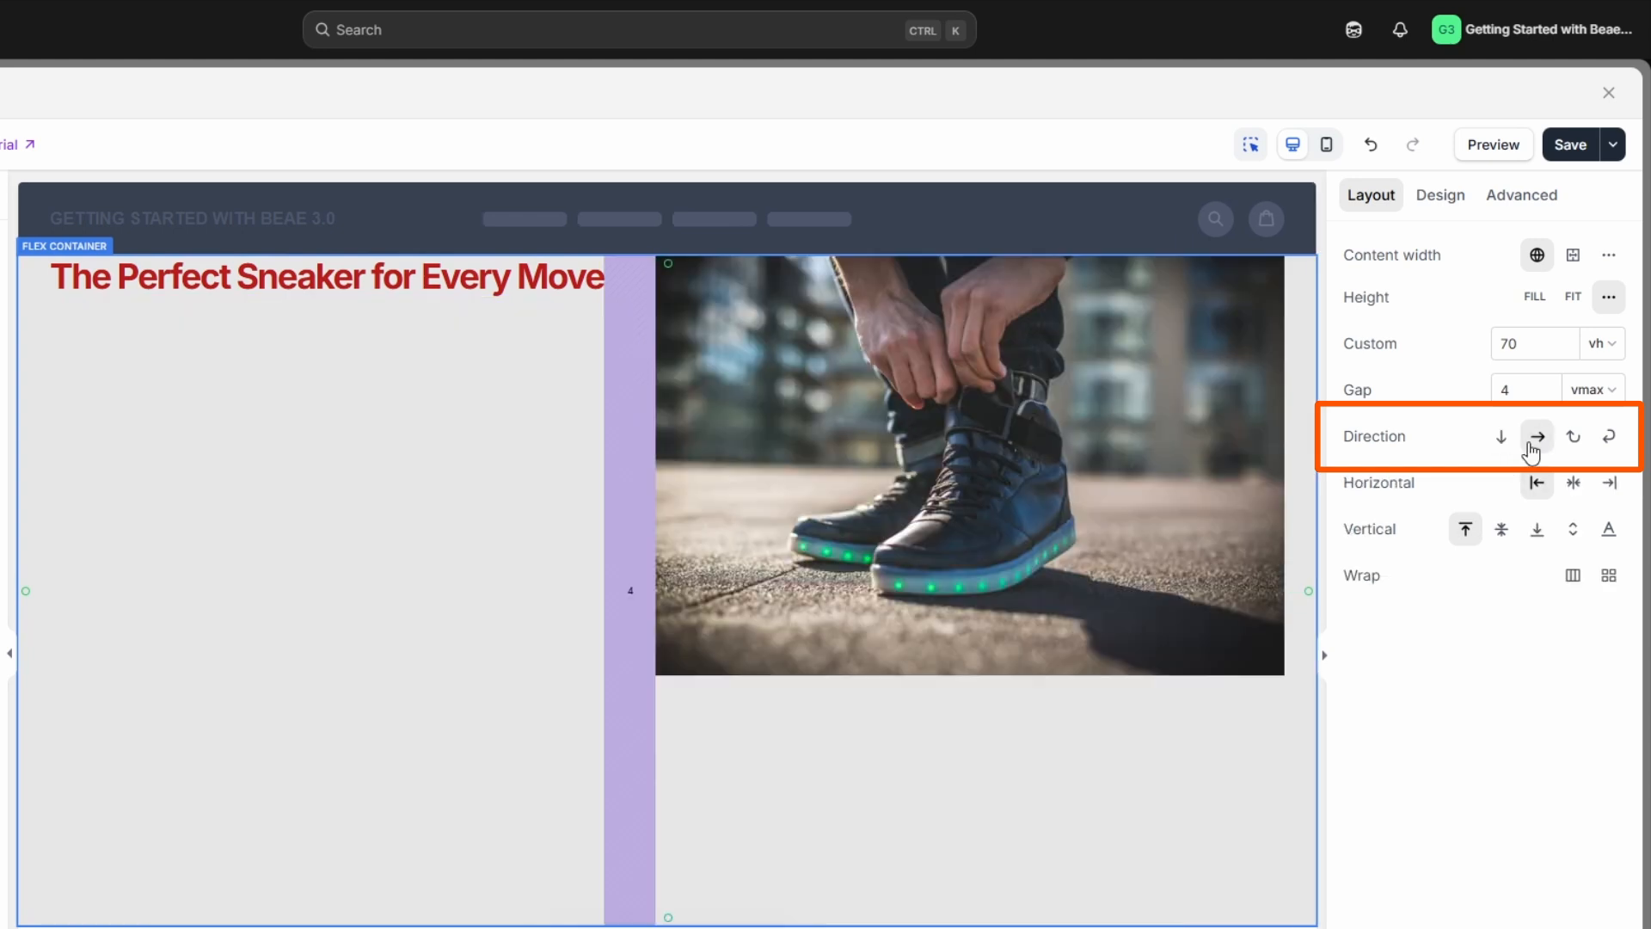
{"action": "left_click", "coordinate": [1572, 439]}
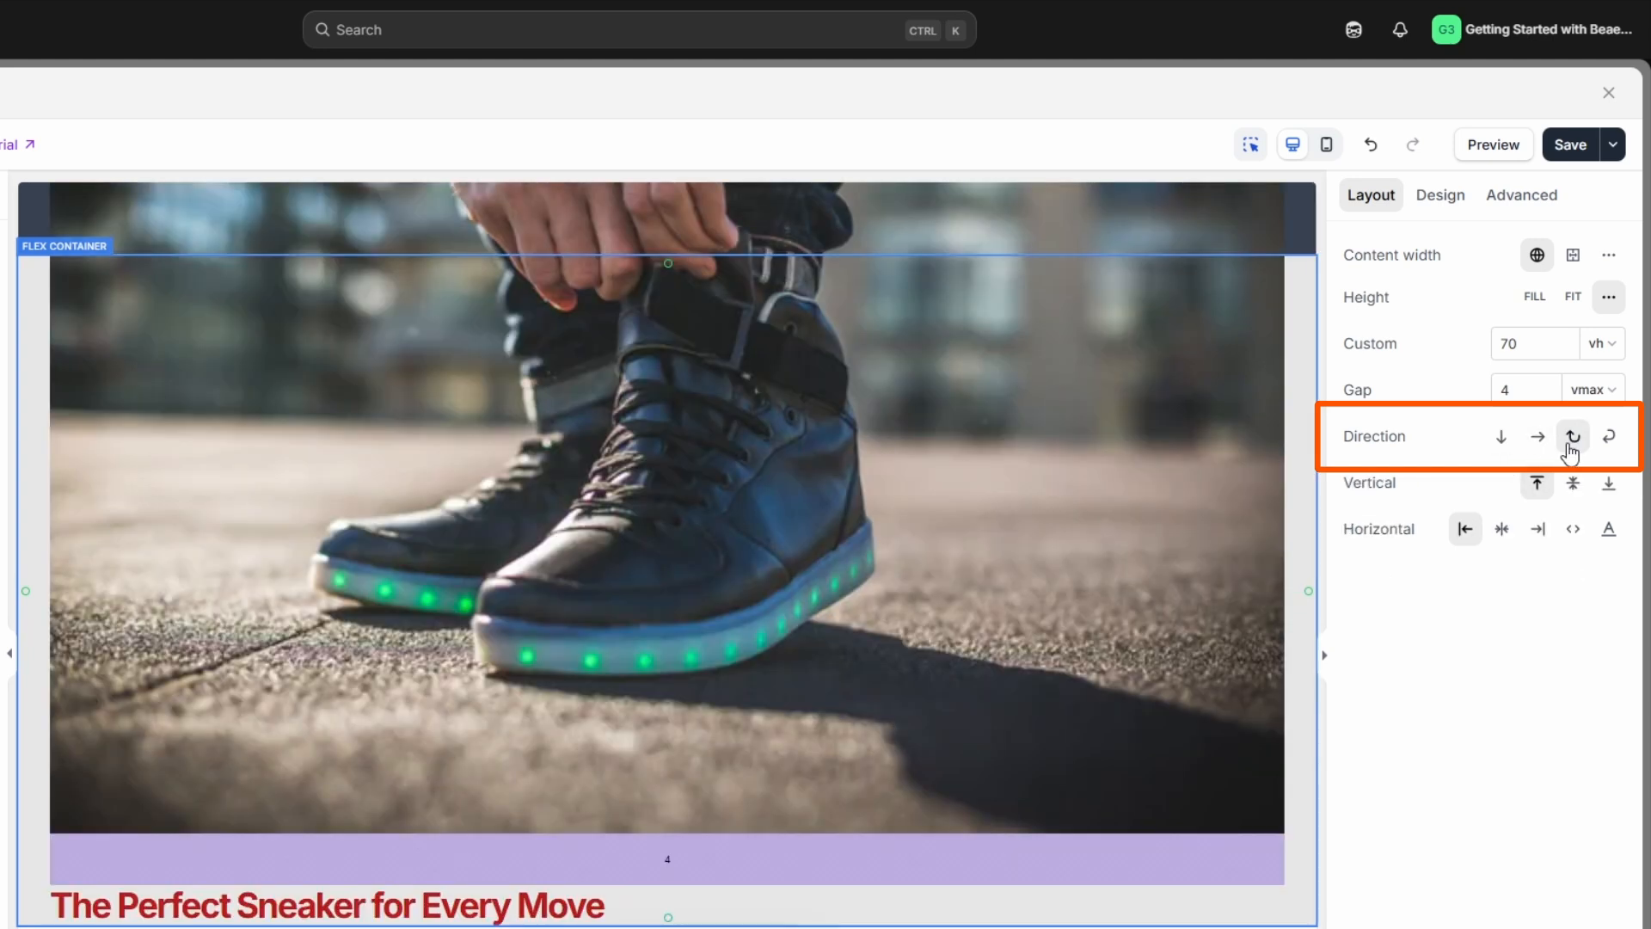
{"action": "left_click", "coordinate": [1609, 439]}
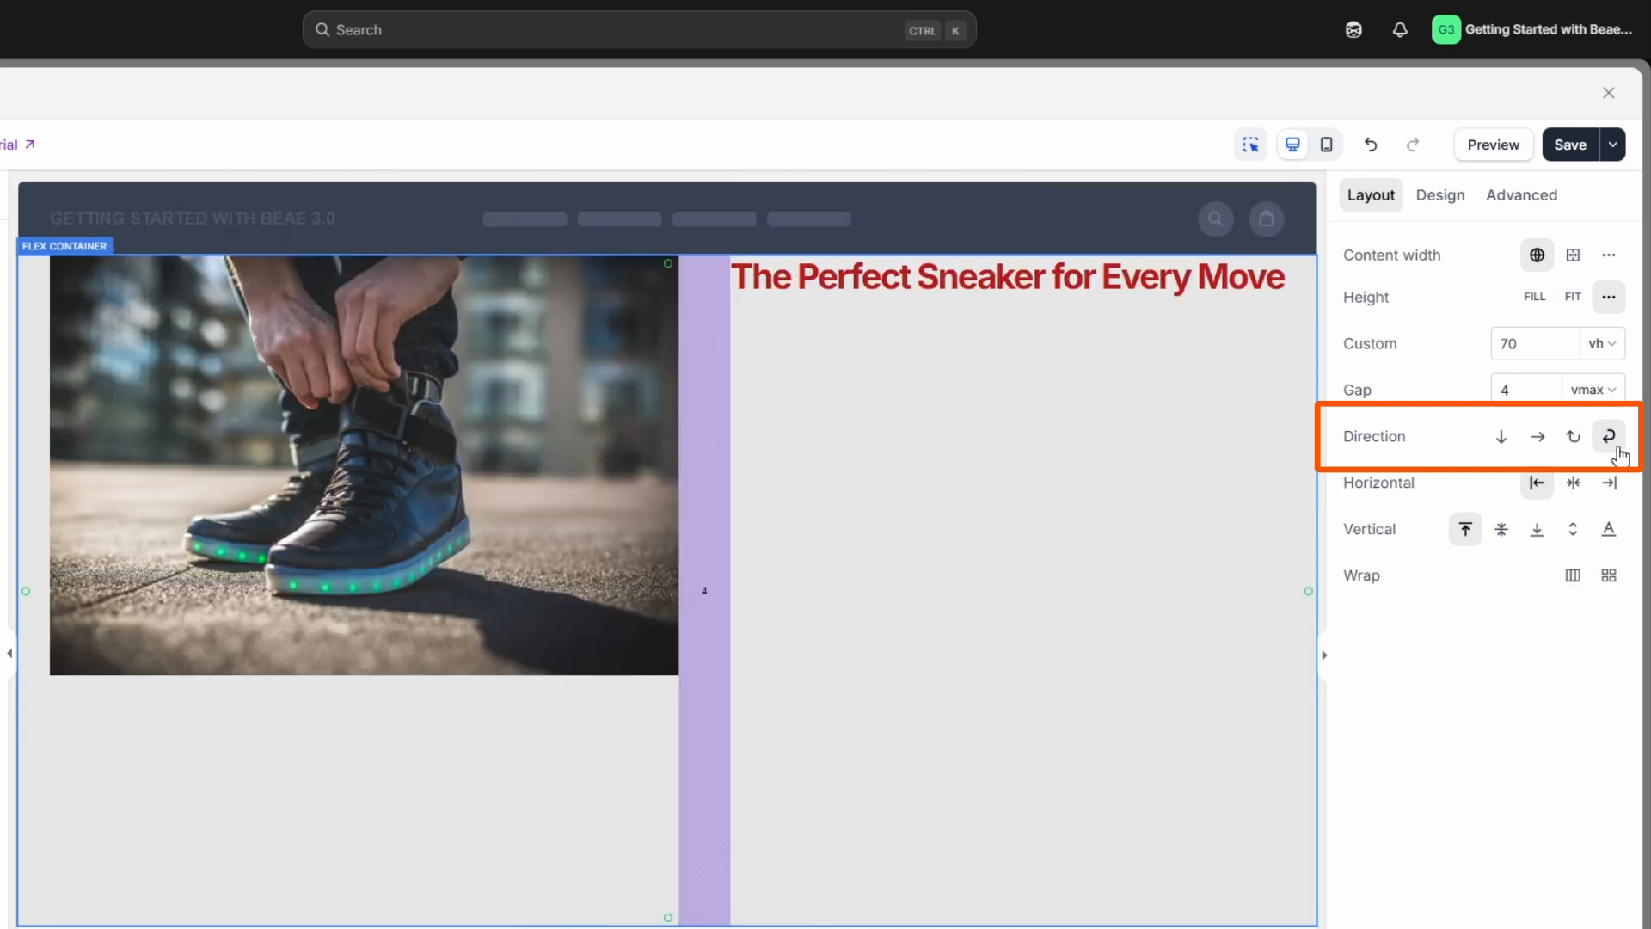
{"action": "left_click", "coordinate": [1537, 439]}
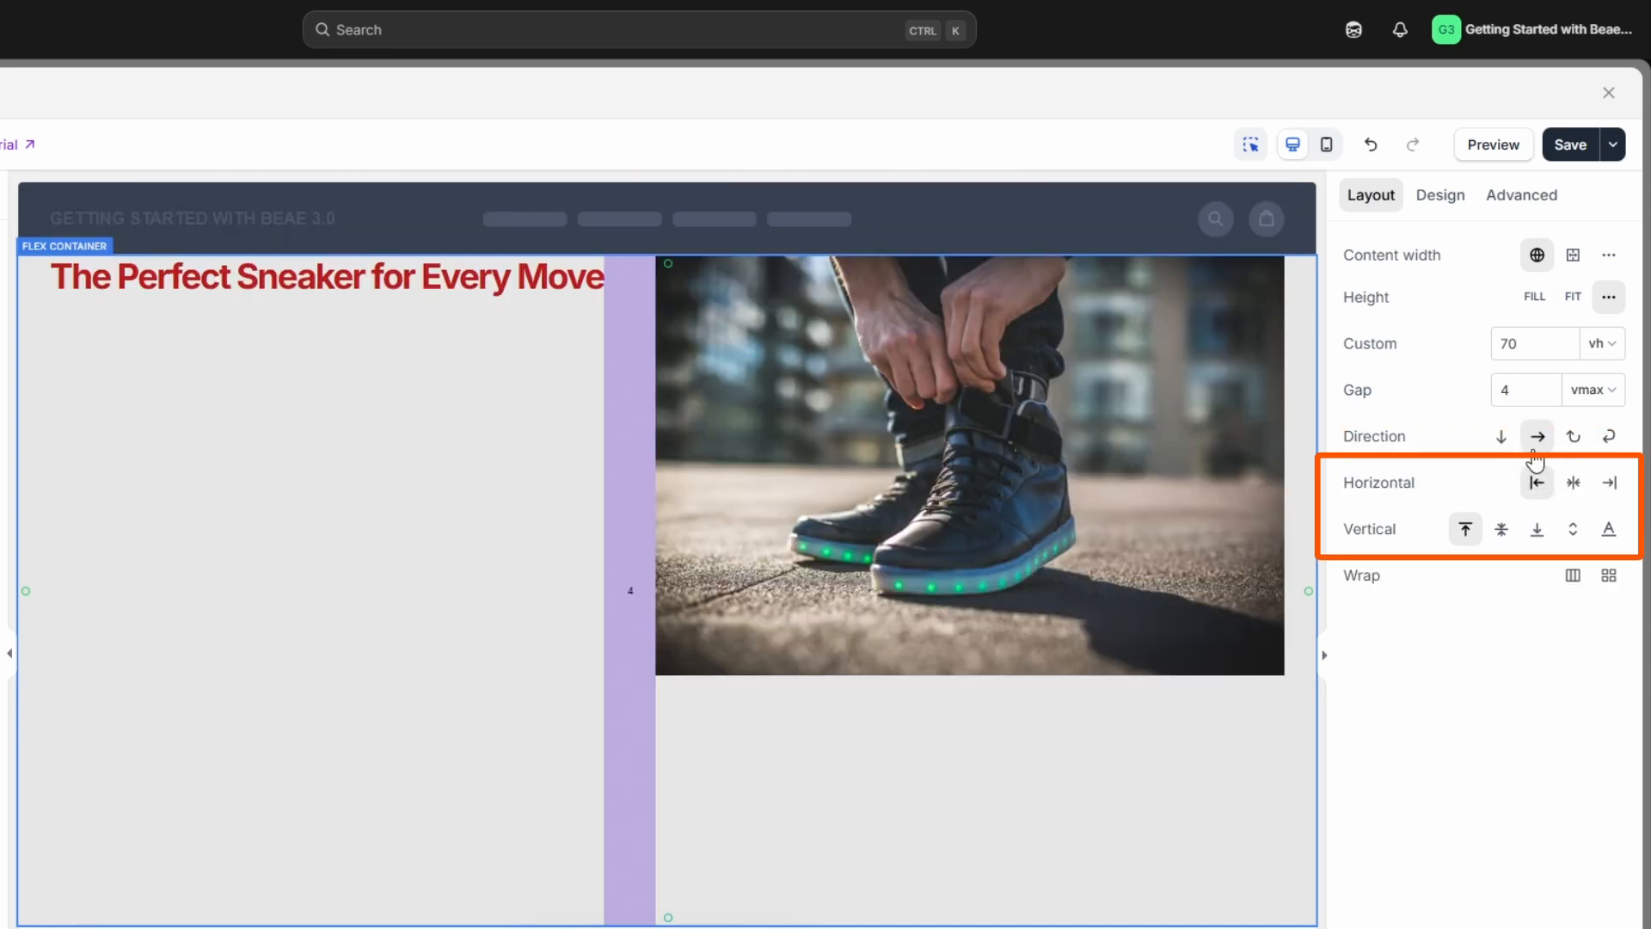
Step: Try center and bottom vertical alignment on the flex container's content, and align it back to the top
{"action": "left_click", "coordinate": [1503, 529]}
{"action": "left_click", "coordinate": [1538, 530]}
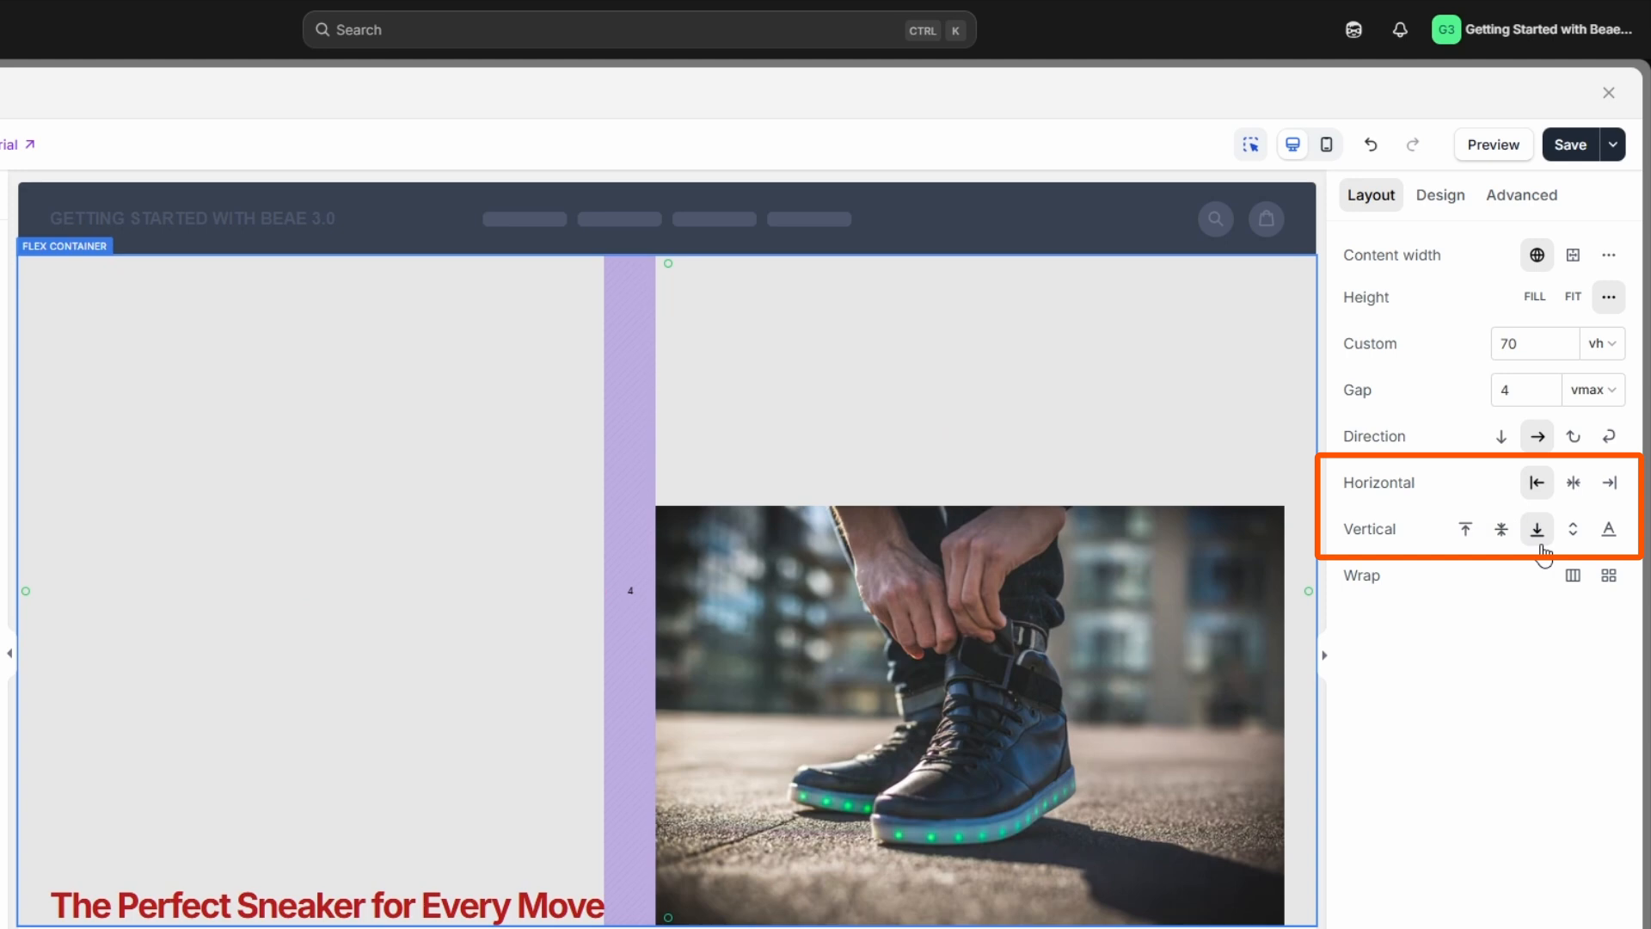
{"action": "left_click", "coordinate": [1502, 529]}
{"action": "left_click", "coordinate": [1477, 539]}
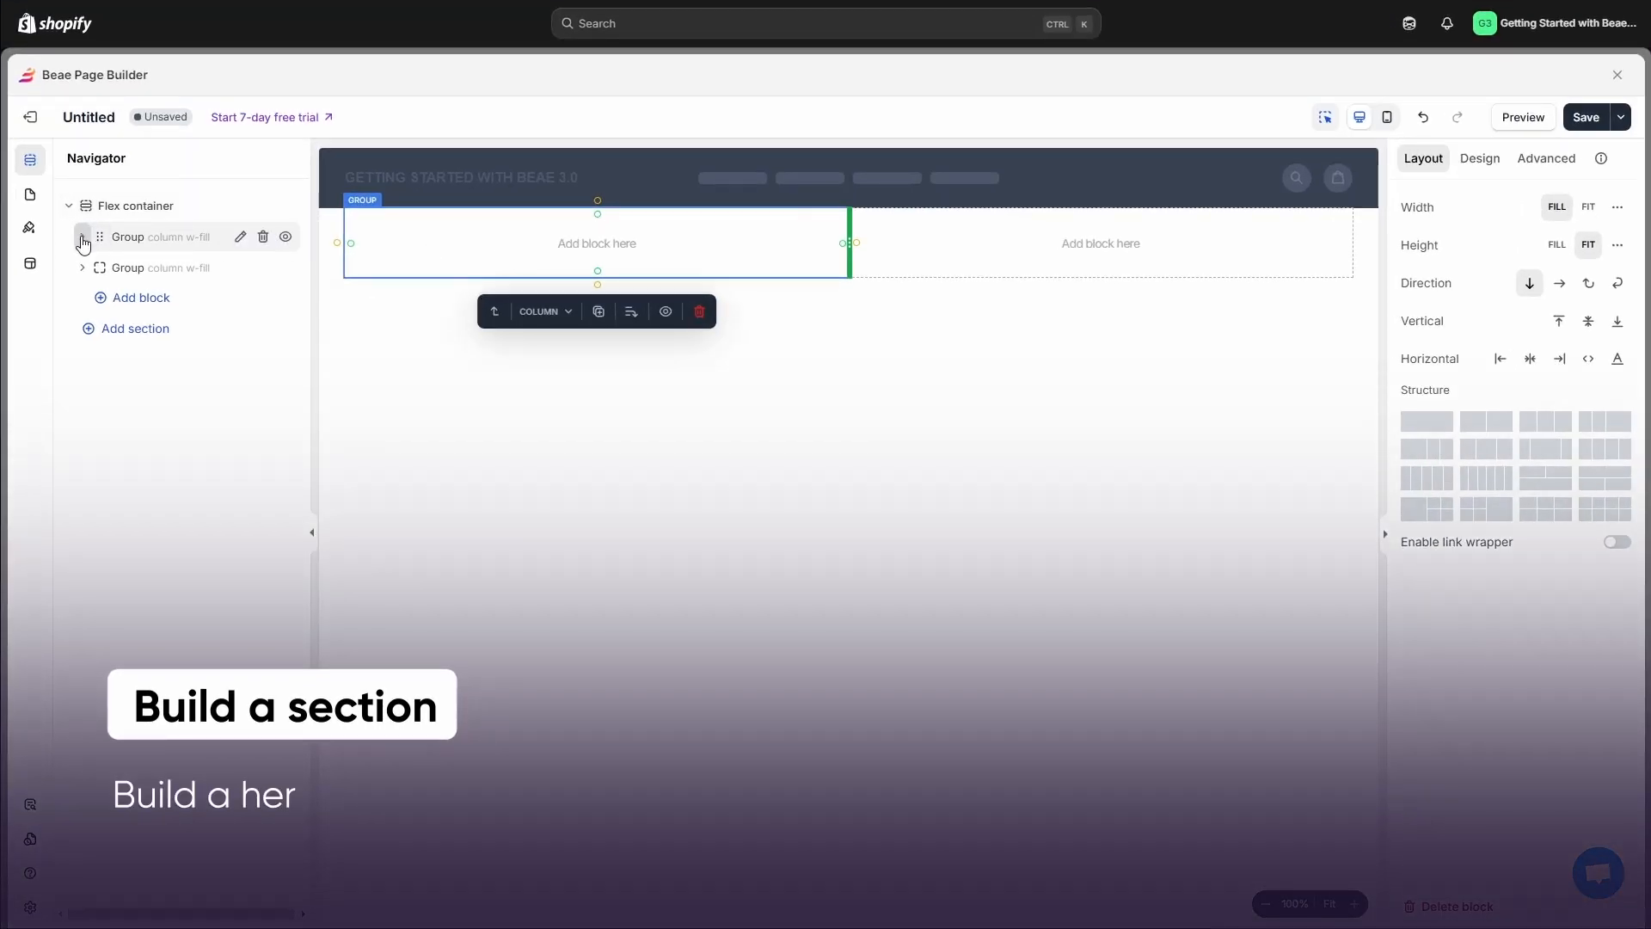
Step: Add two Text blocks and a Button block to the first group of the empty flex container
{"action": "left_click", "coordinate": [83, 237]}
{"action": "left_click", "coordinate": [152, 268]}
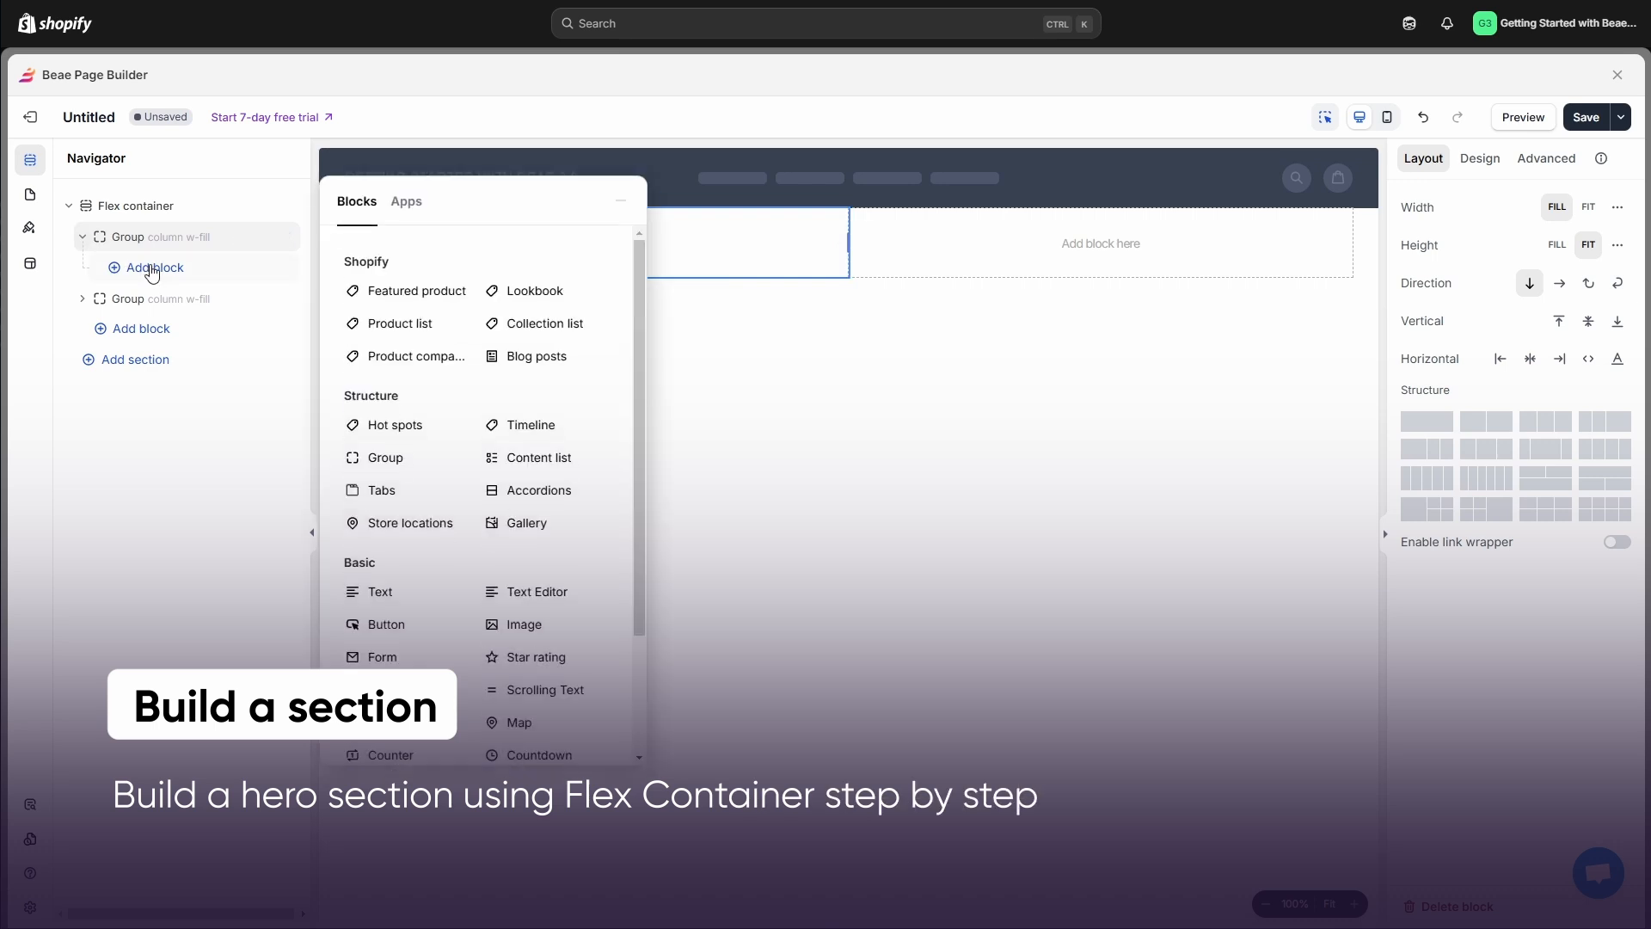
{"action": "left_click", "coordinate": [379, 592]}
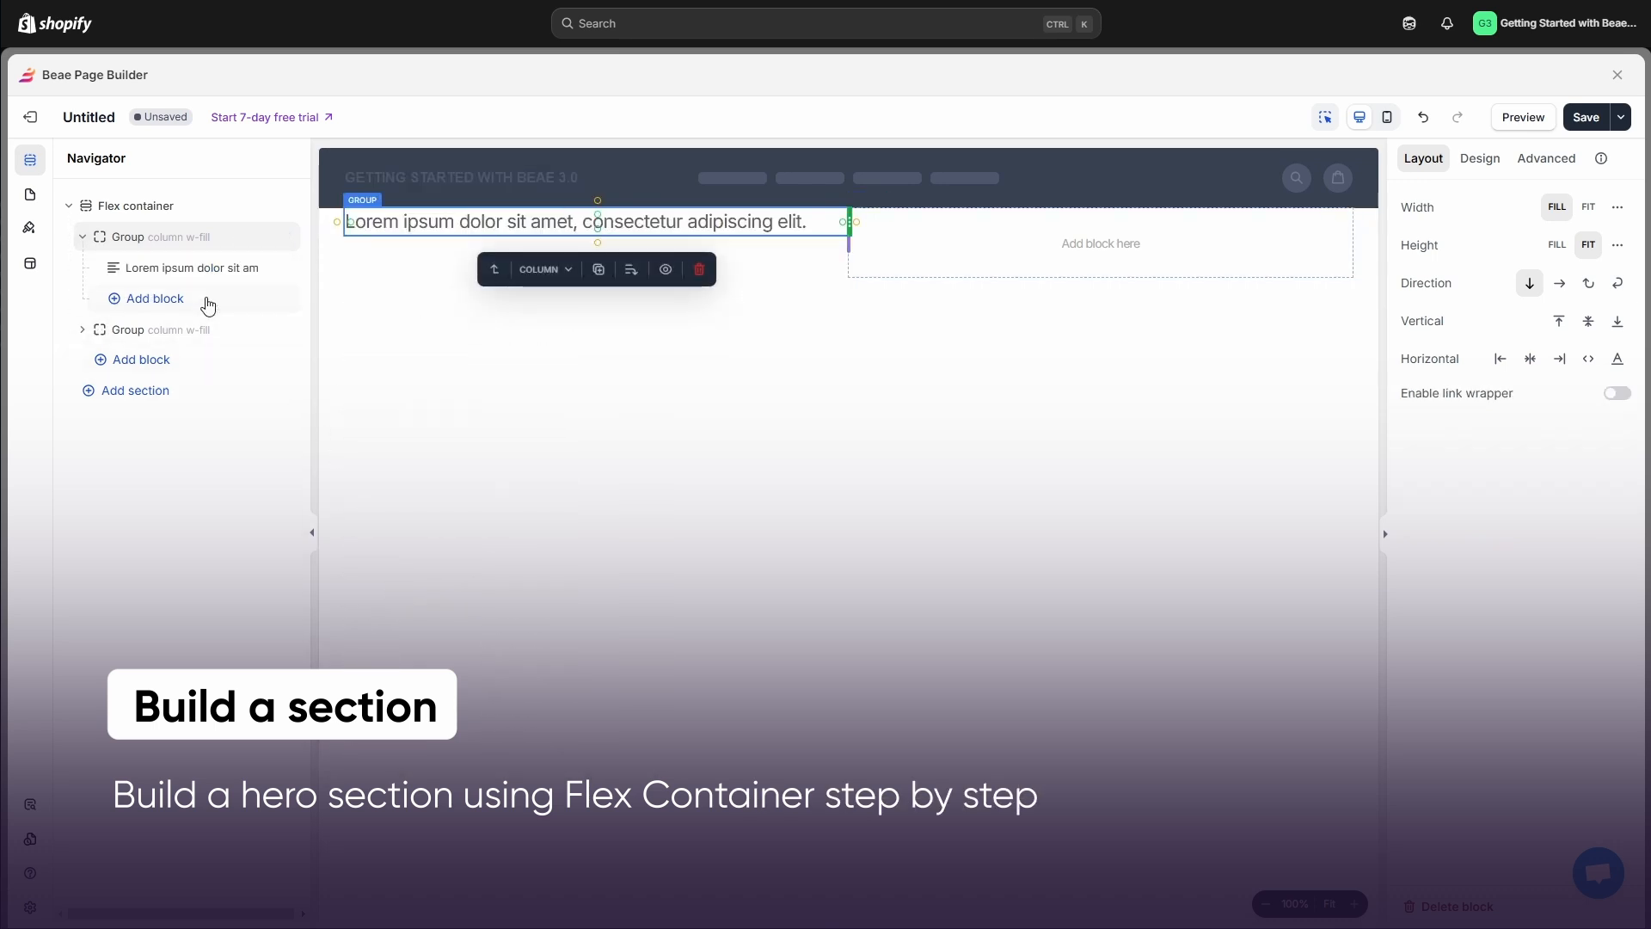
{"action": "left_click", "coordinate": [172, 299]}
{"action": "left_click", "coordinate": [380, 592]}
{"action": "left_click", "coordinate": [180, 330]}
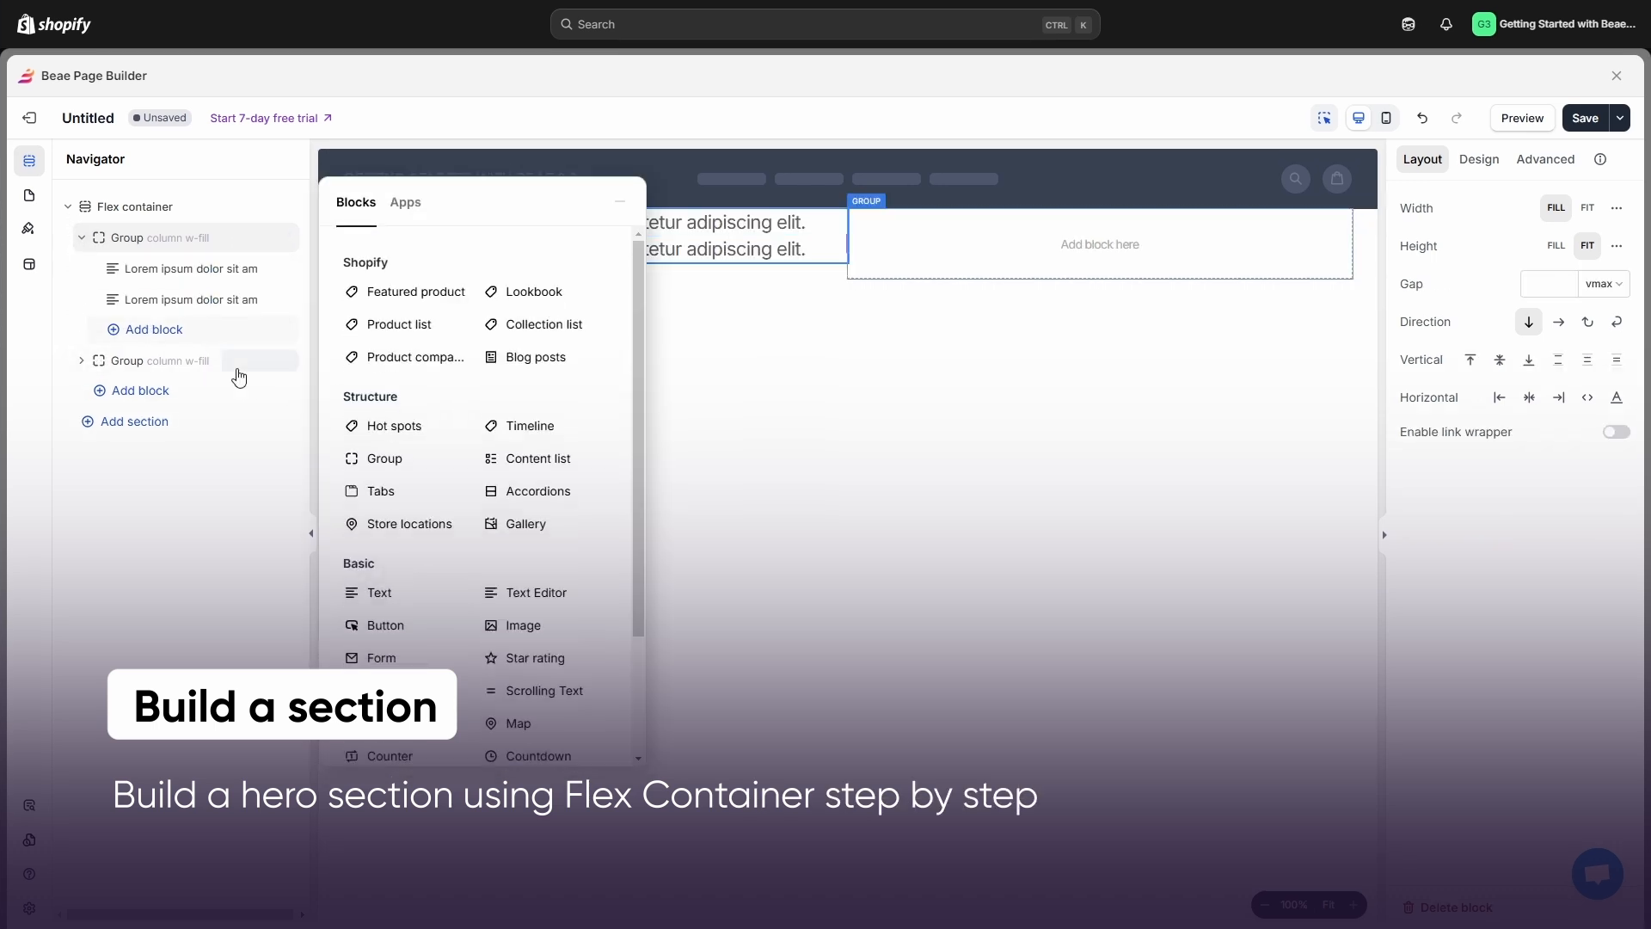
{"action": "left_click", "coordinate": [386, 624]}
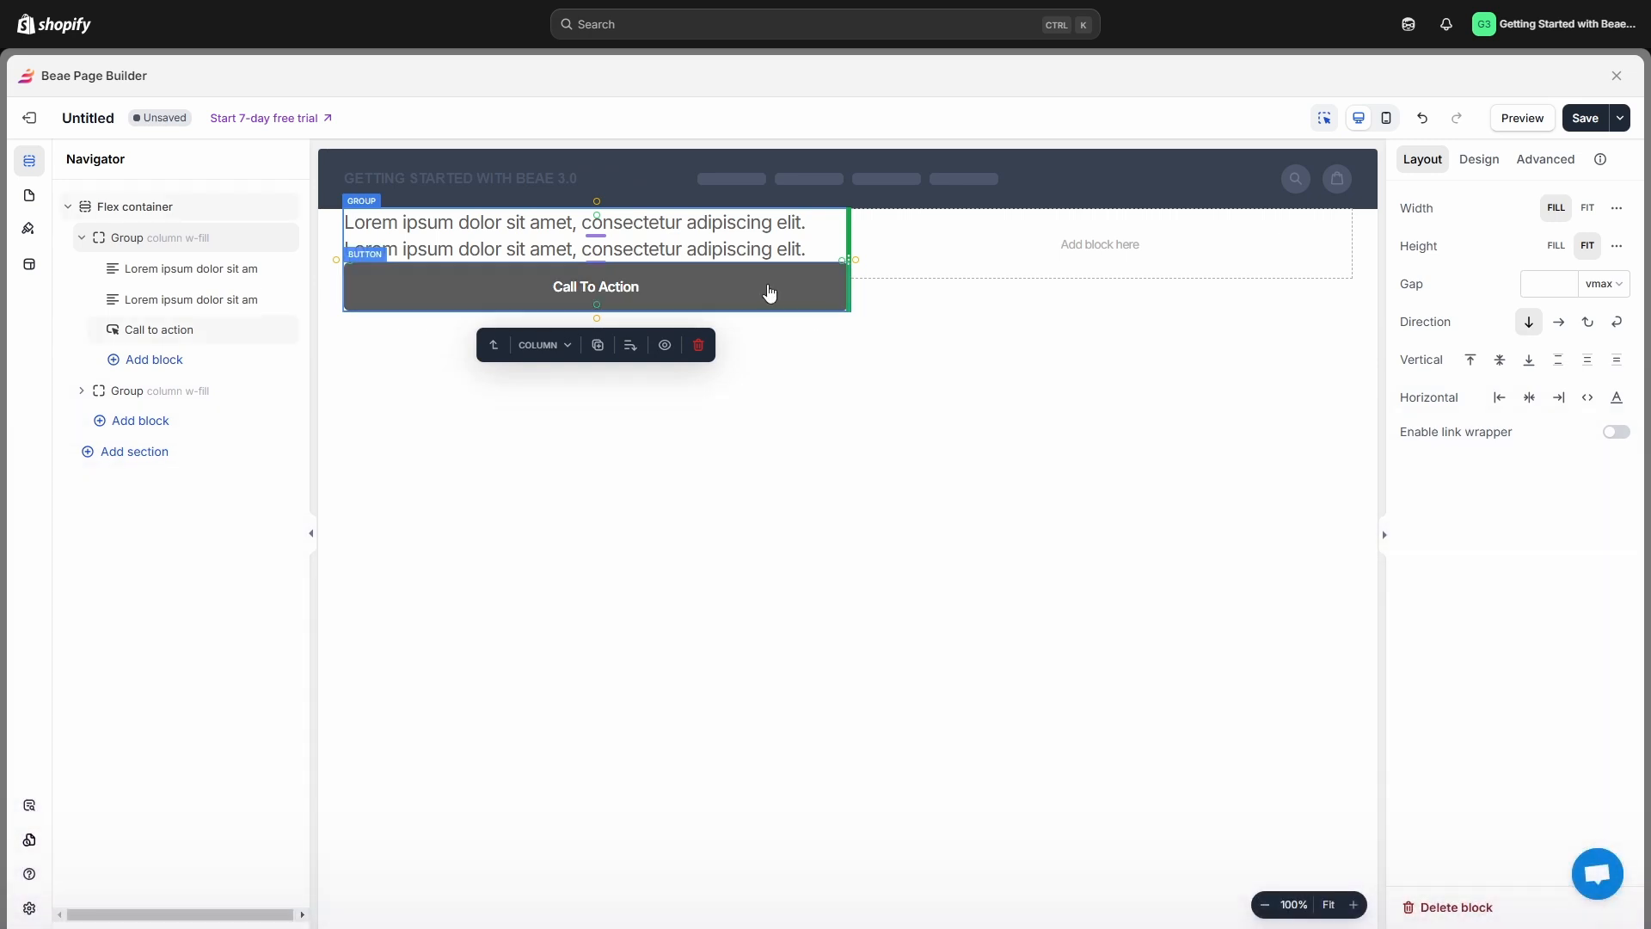
Step: Set the Call To Action button's width to Fit
{"action": "left_click", "coordinate": [771, 291]}
{"action": "left_click", "coordinate": [1552, 158]}
{"action": "left_click", "coordinate": [1587, 207]}
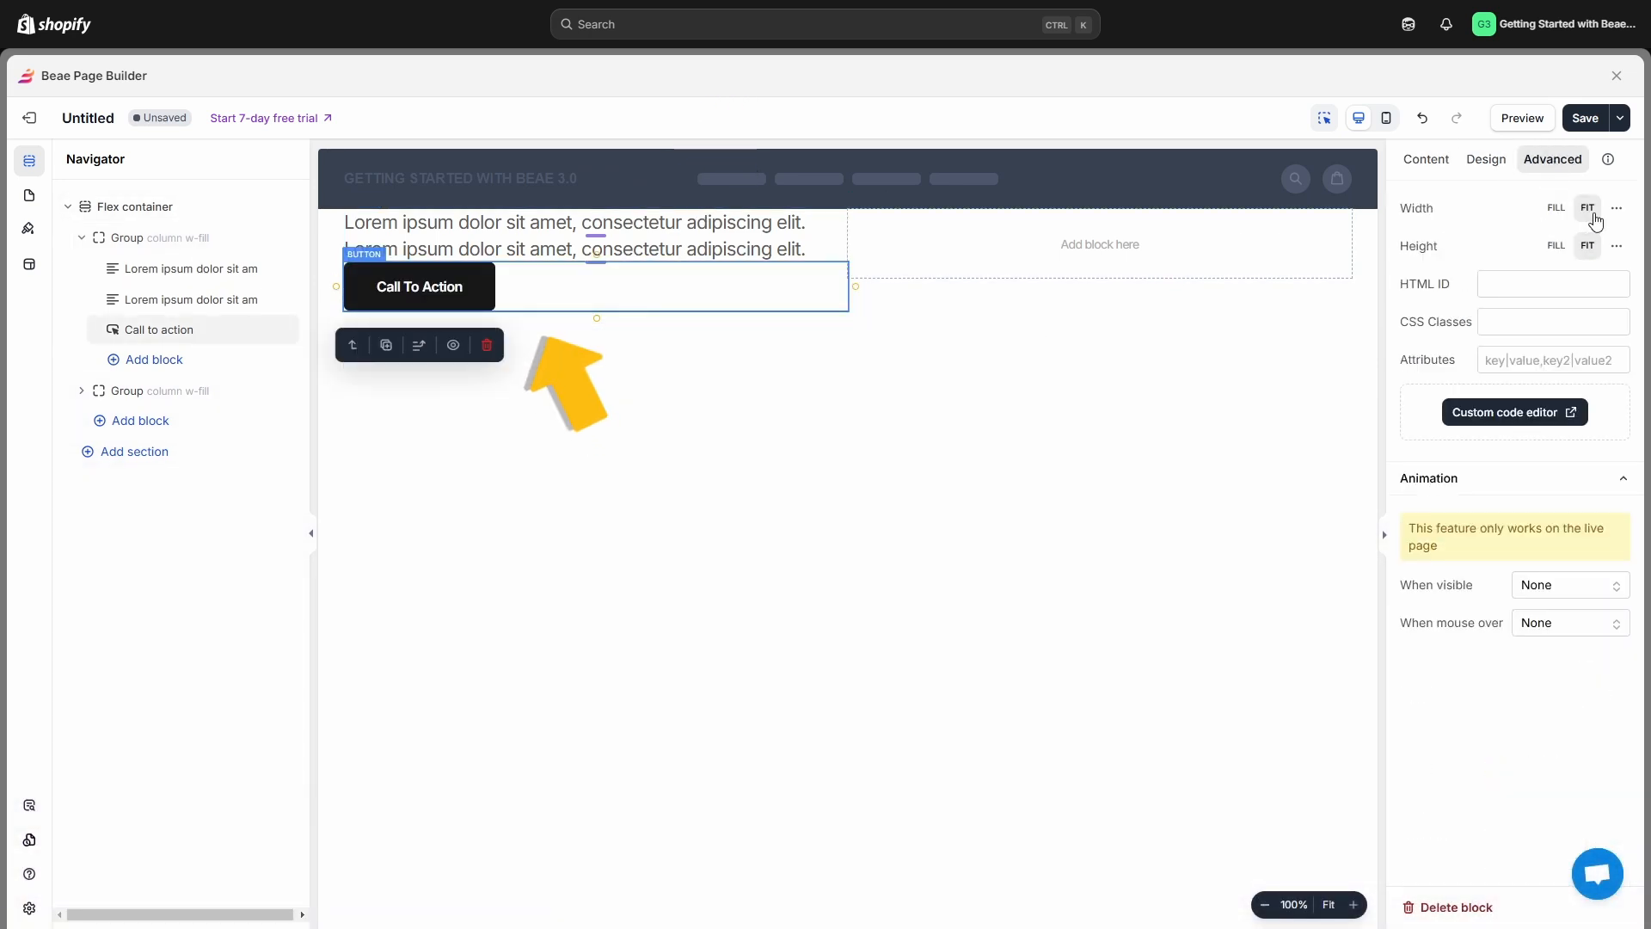
Step: Increase the vertical gap between the first group's text blocks and button, and clear the selection
{"action": "left_click_drag", "start_coordinate": [597, 238], "coordinate": [626, 262]}
{"action": "left_click", "coordinate": [987, 337]}
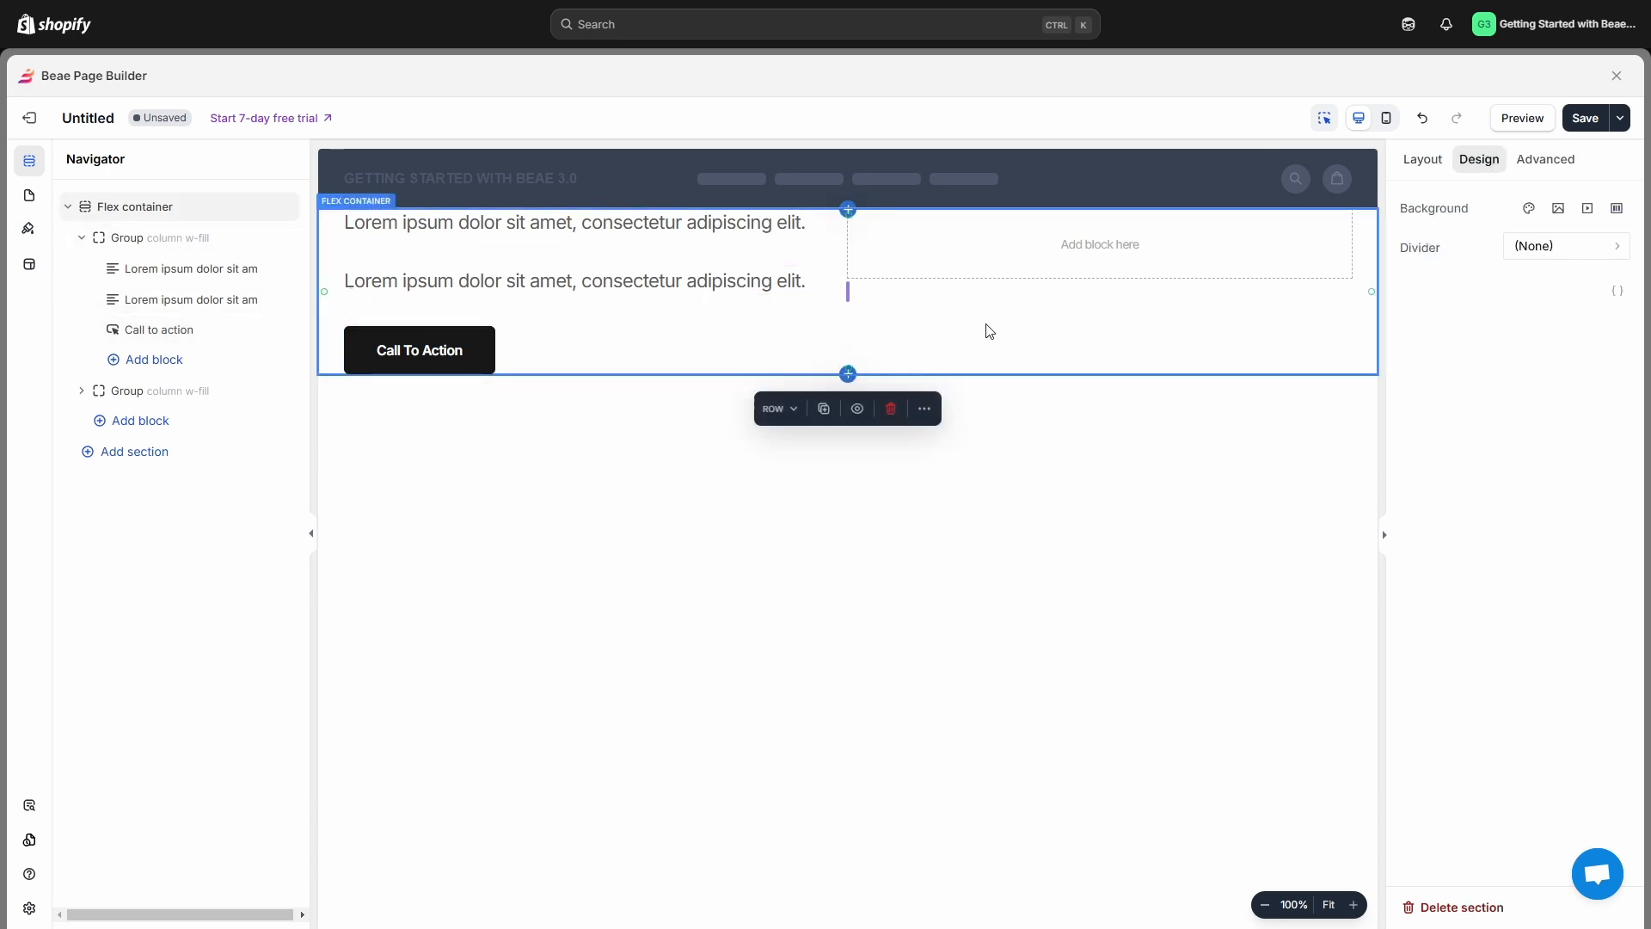
{"action": "key", "text": "Escape"}
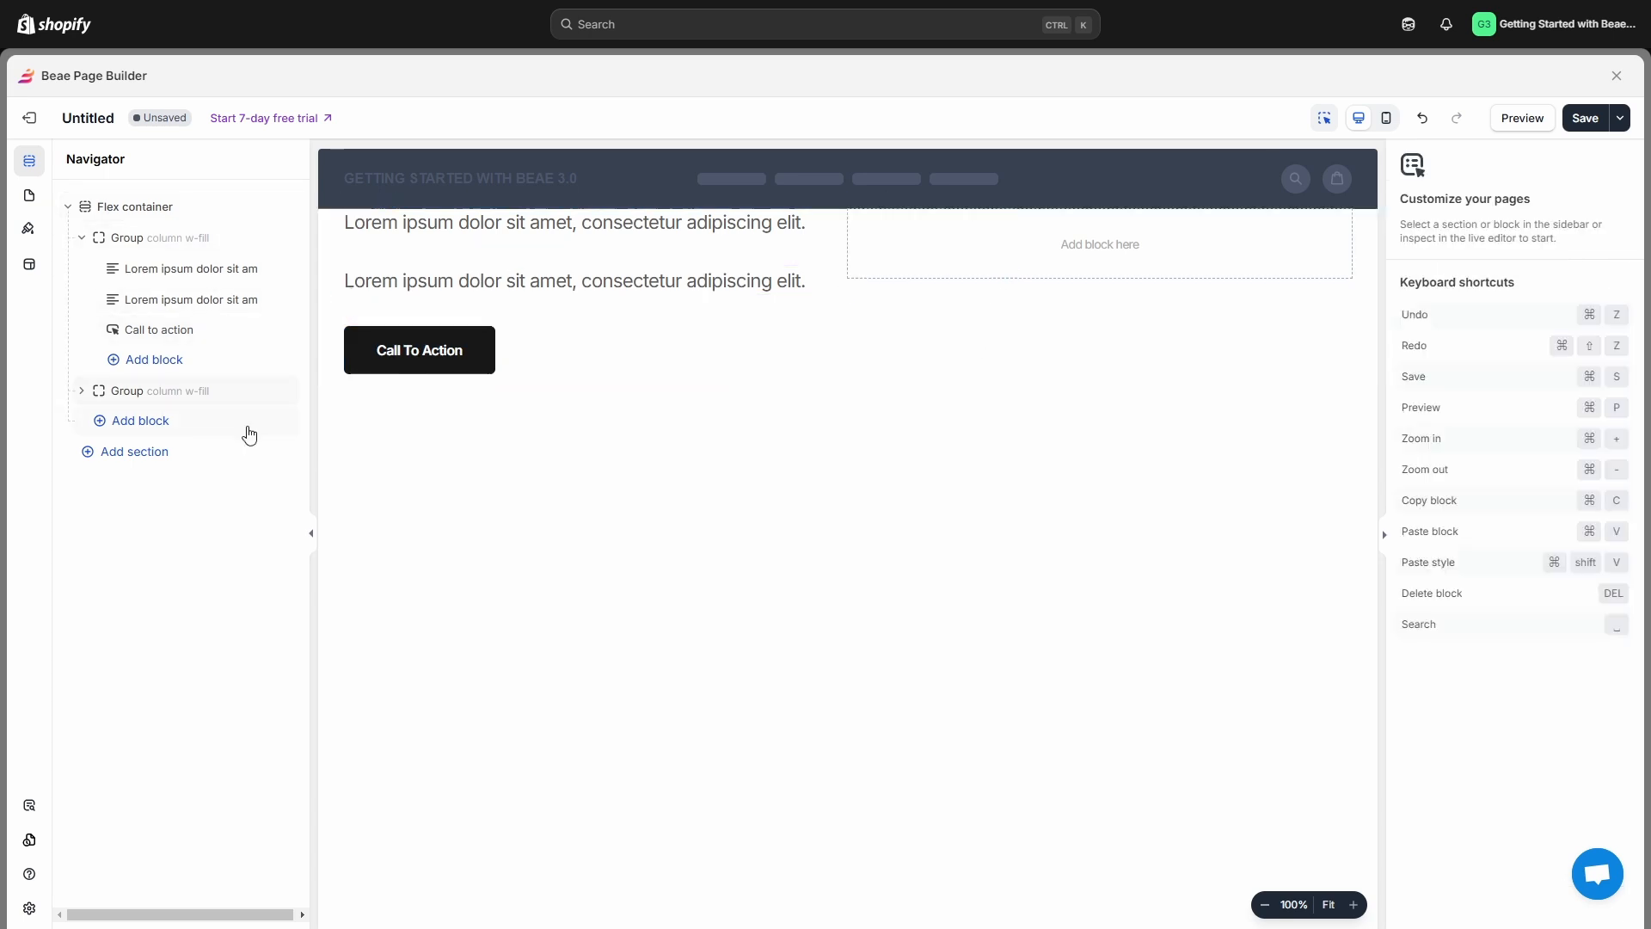
Step: Add an Image block to the second group, assign the uploaded photo of black sneakers to it, and clear the selection
{"action": "left_click", "coordinate": [80, 390]}
{"action": "left_click", "coordinate": [176, 429]}
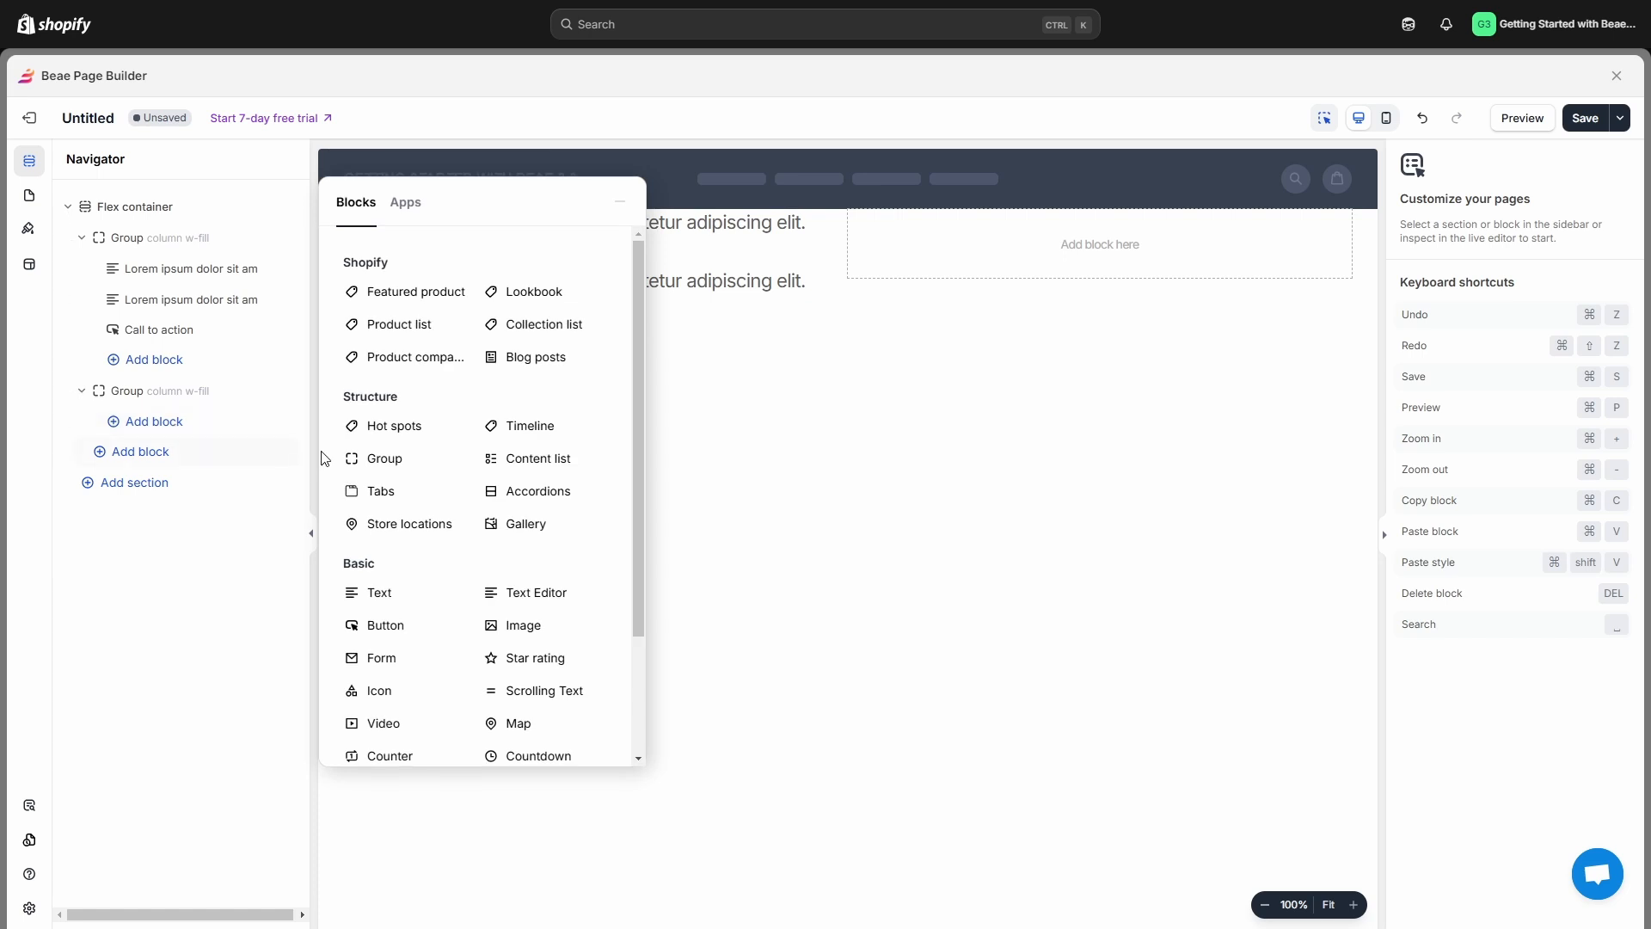
{"action": "left_click", "coordinate": [538, 625]}
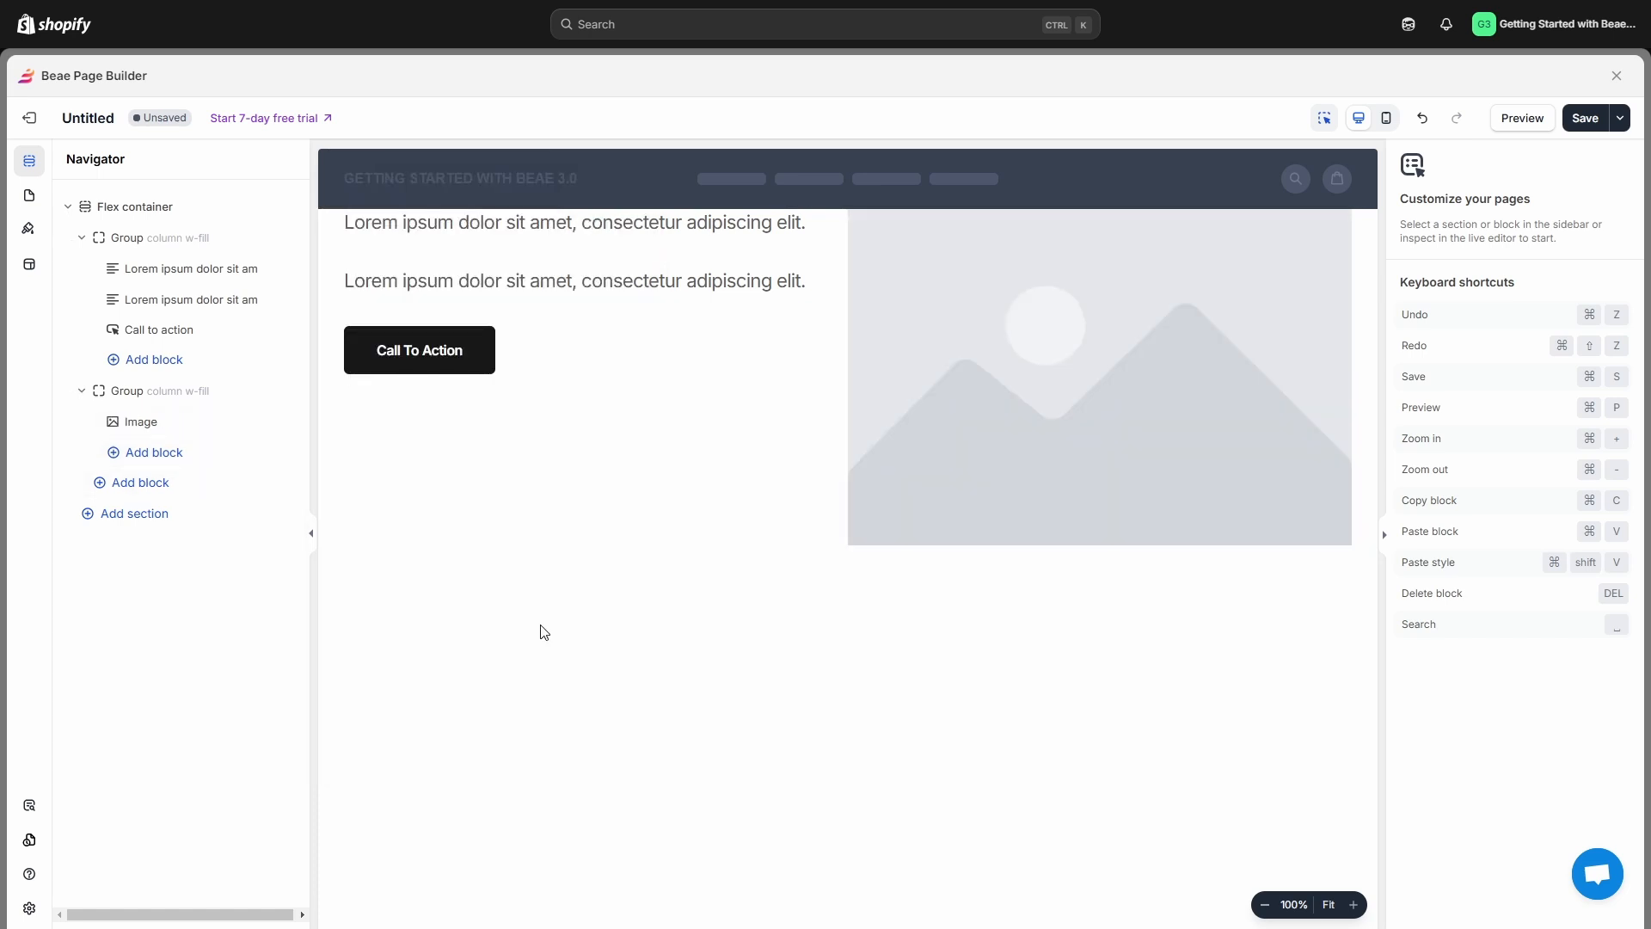
{"action": "left_click", "coordinate": [1015, 442]}
{"action": "left_click", "coordinate": [1530, 293]}
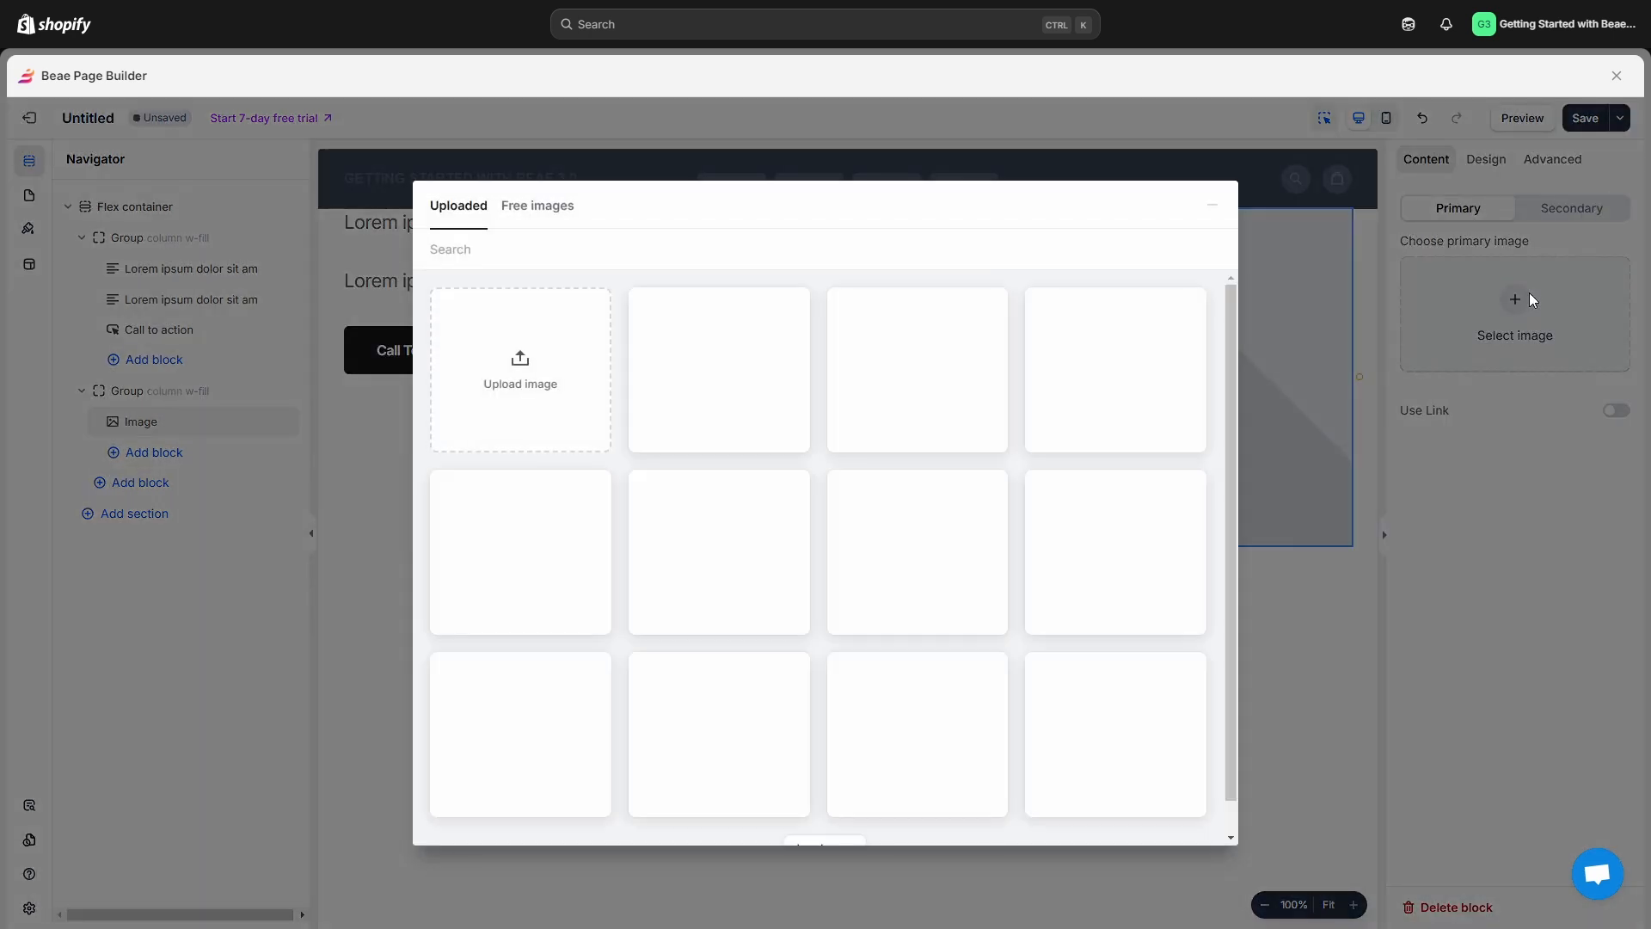
{"action": "left_click", "coordinate": [714, 408]}
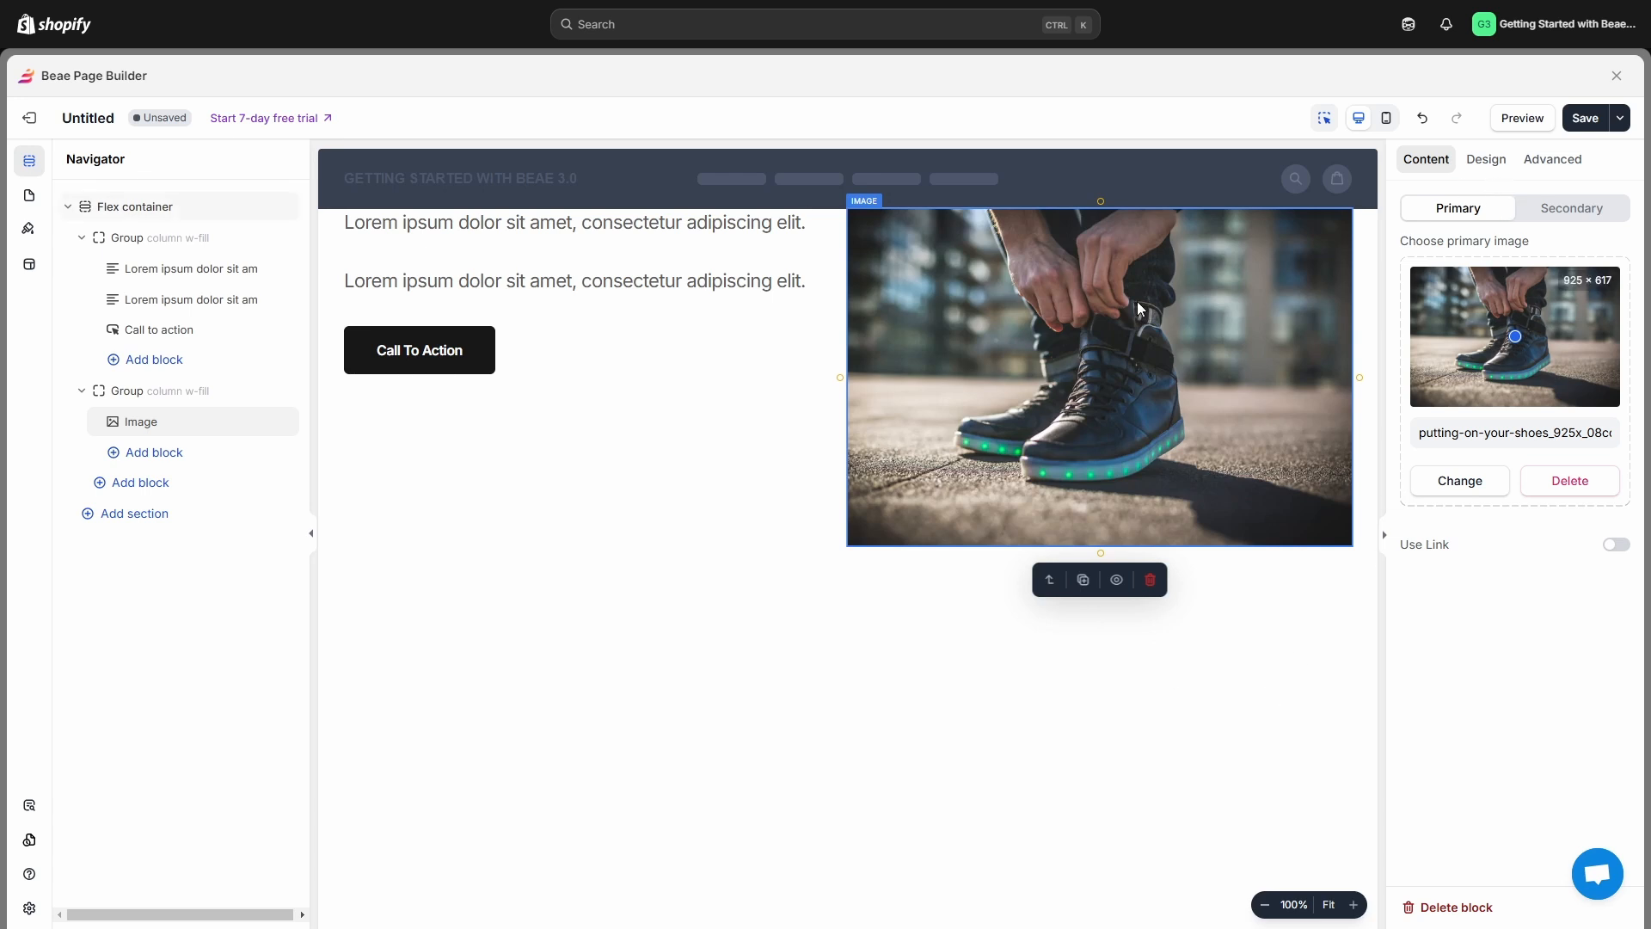
{"action": "left_click", "coordinate": [841, 606]}
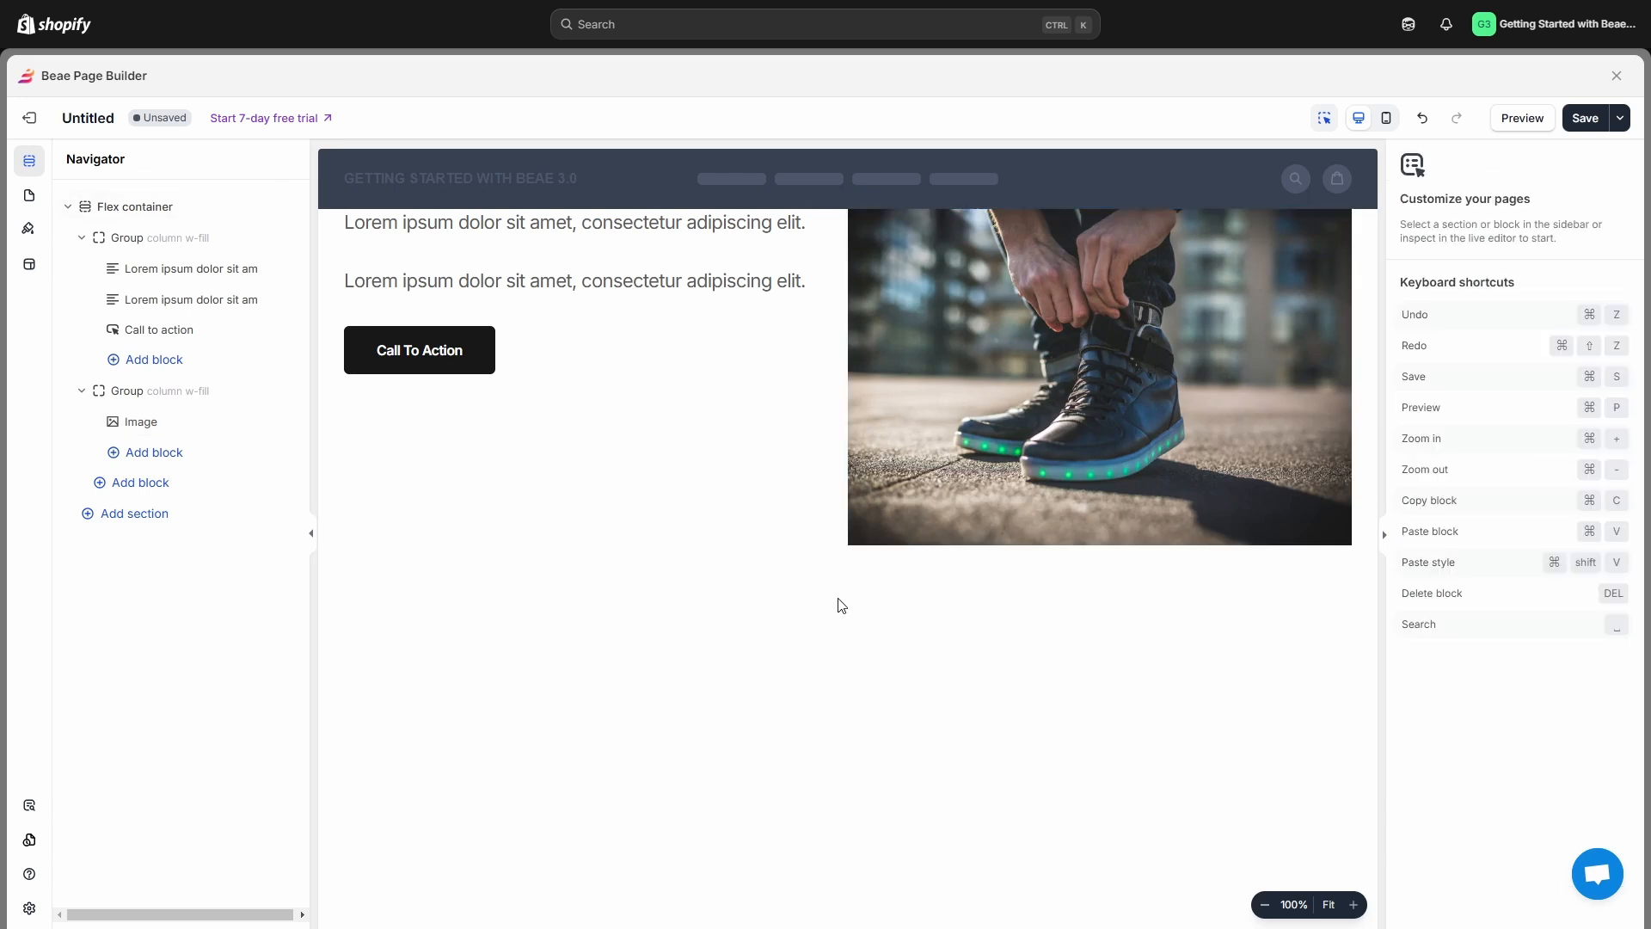
Step: Set the flex container's top and bottom padding to 8 and its background to the custom color #efefef
{"action": "left_click", "coordinate": [190, 217]}
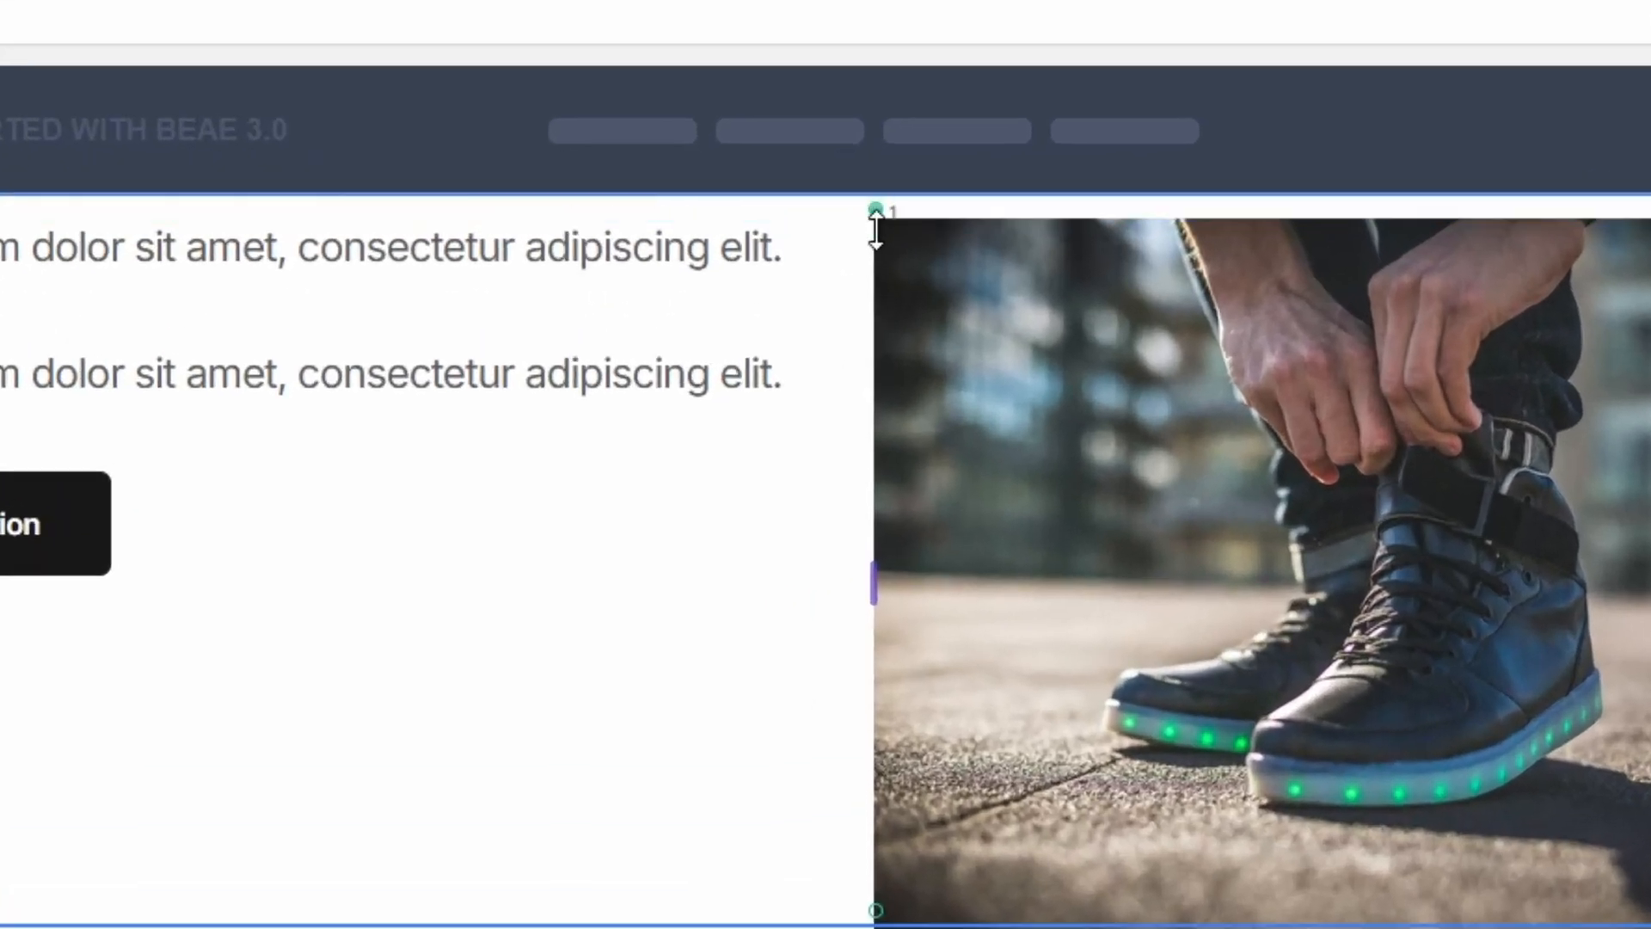
{"action": "left_click_drag", "start_coordinate": [848, 212], "coordinate": [869, 361]}
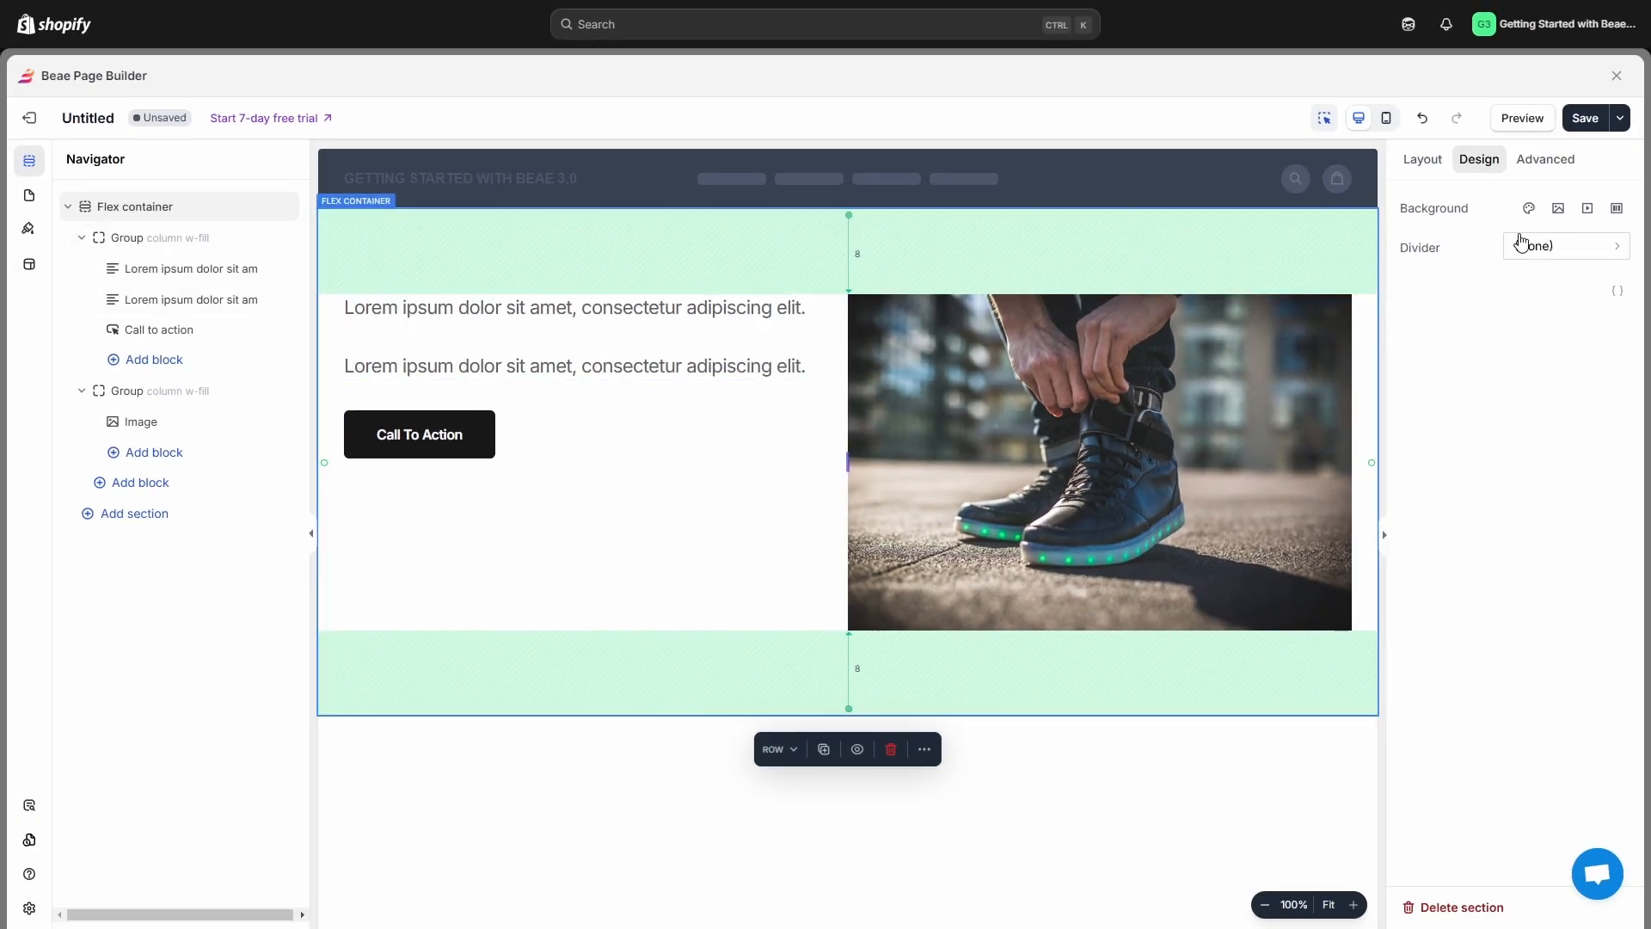
{"action": "left_click", "coordinate": [1530, 209]}
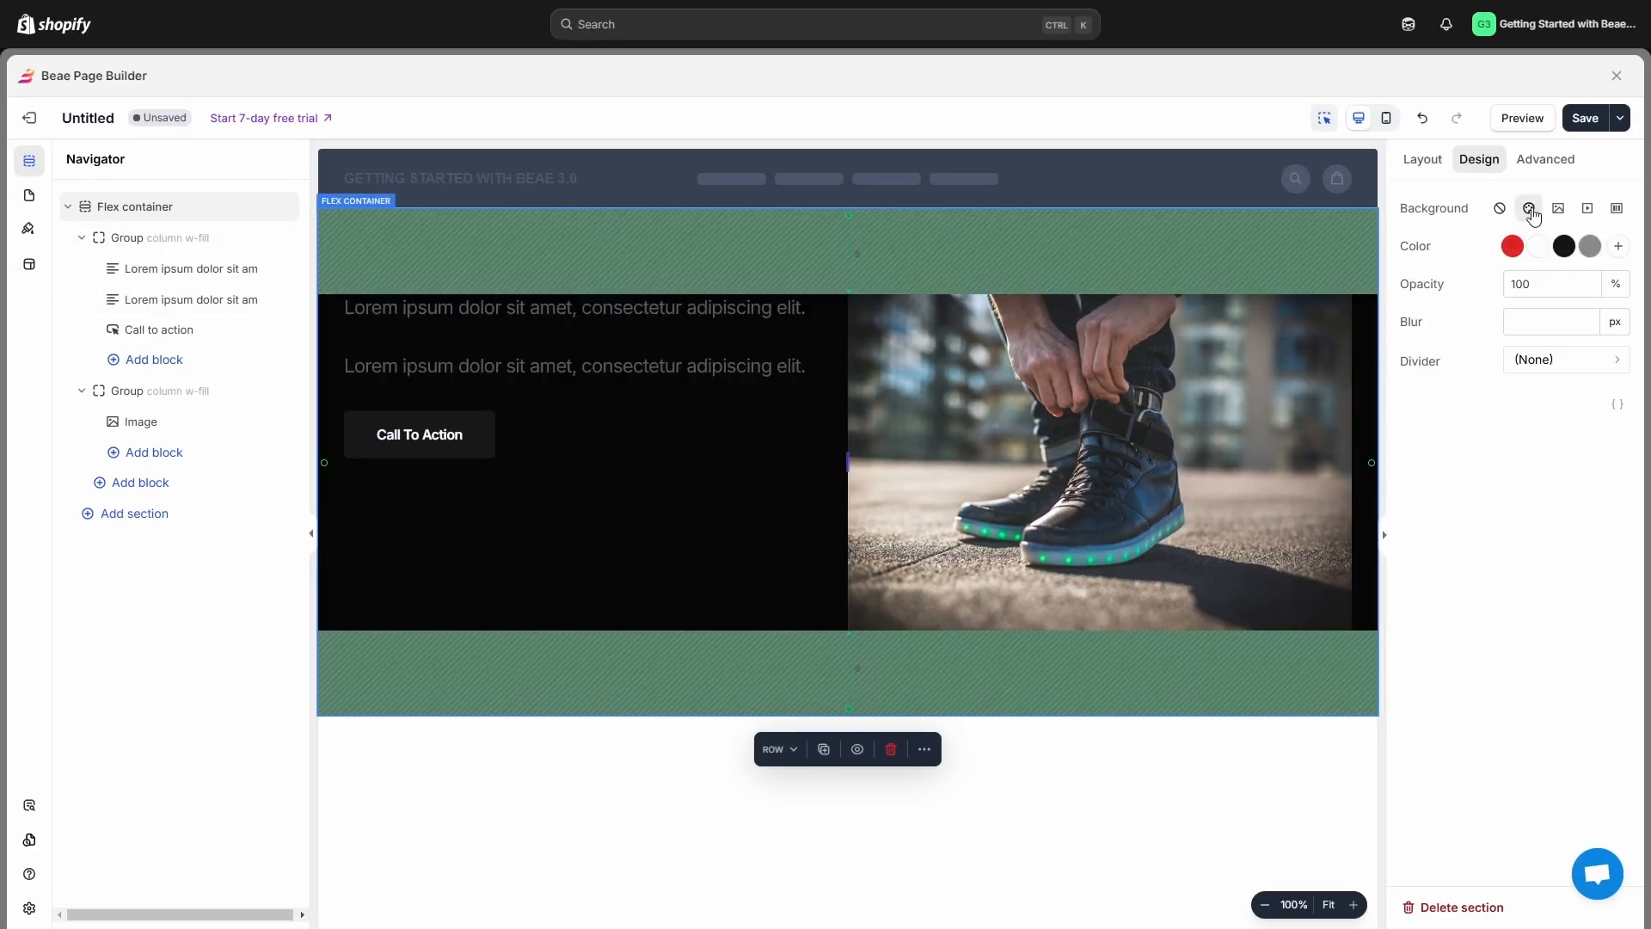
{"action": "left_click", "coordinate": [1620, 247]}
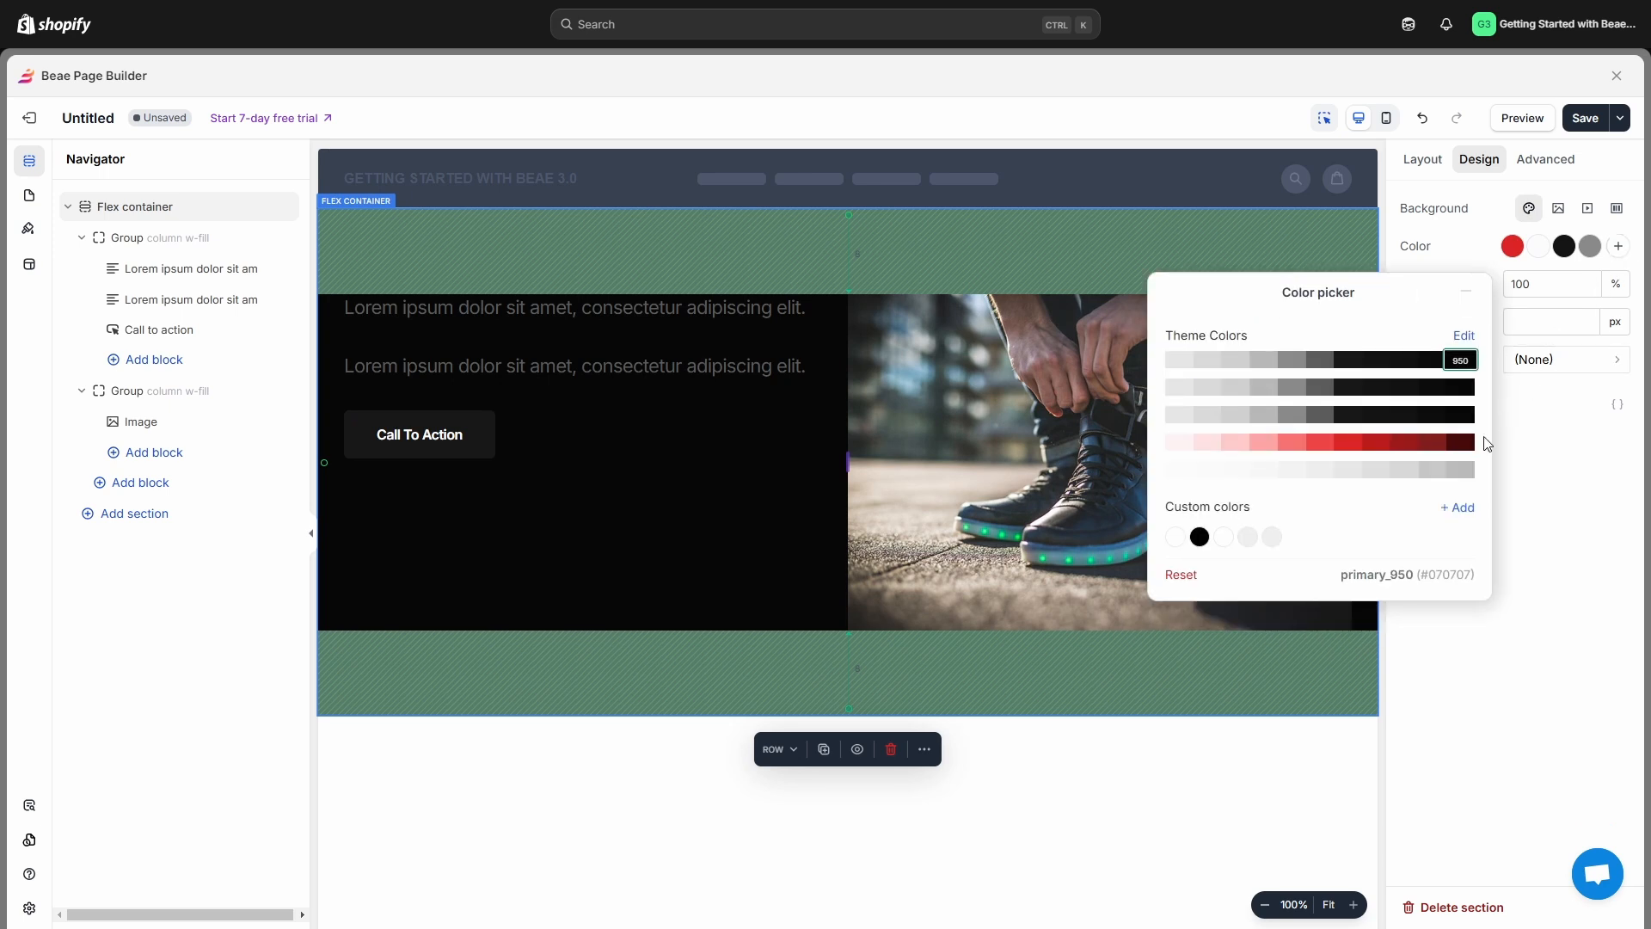
{"action": "left_click", "coordinate": [1457, 509]}
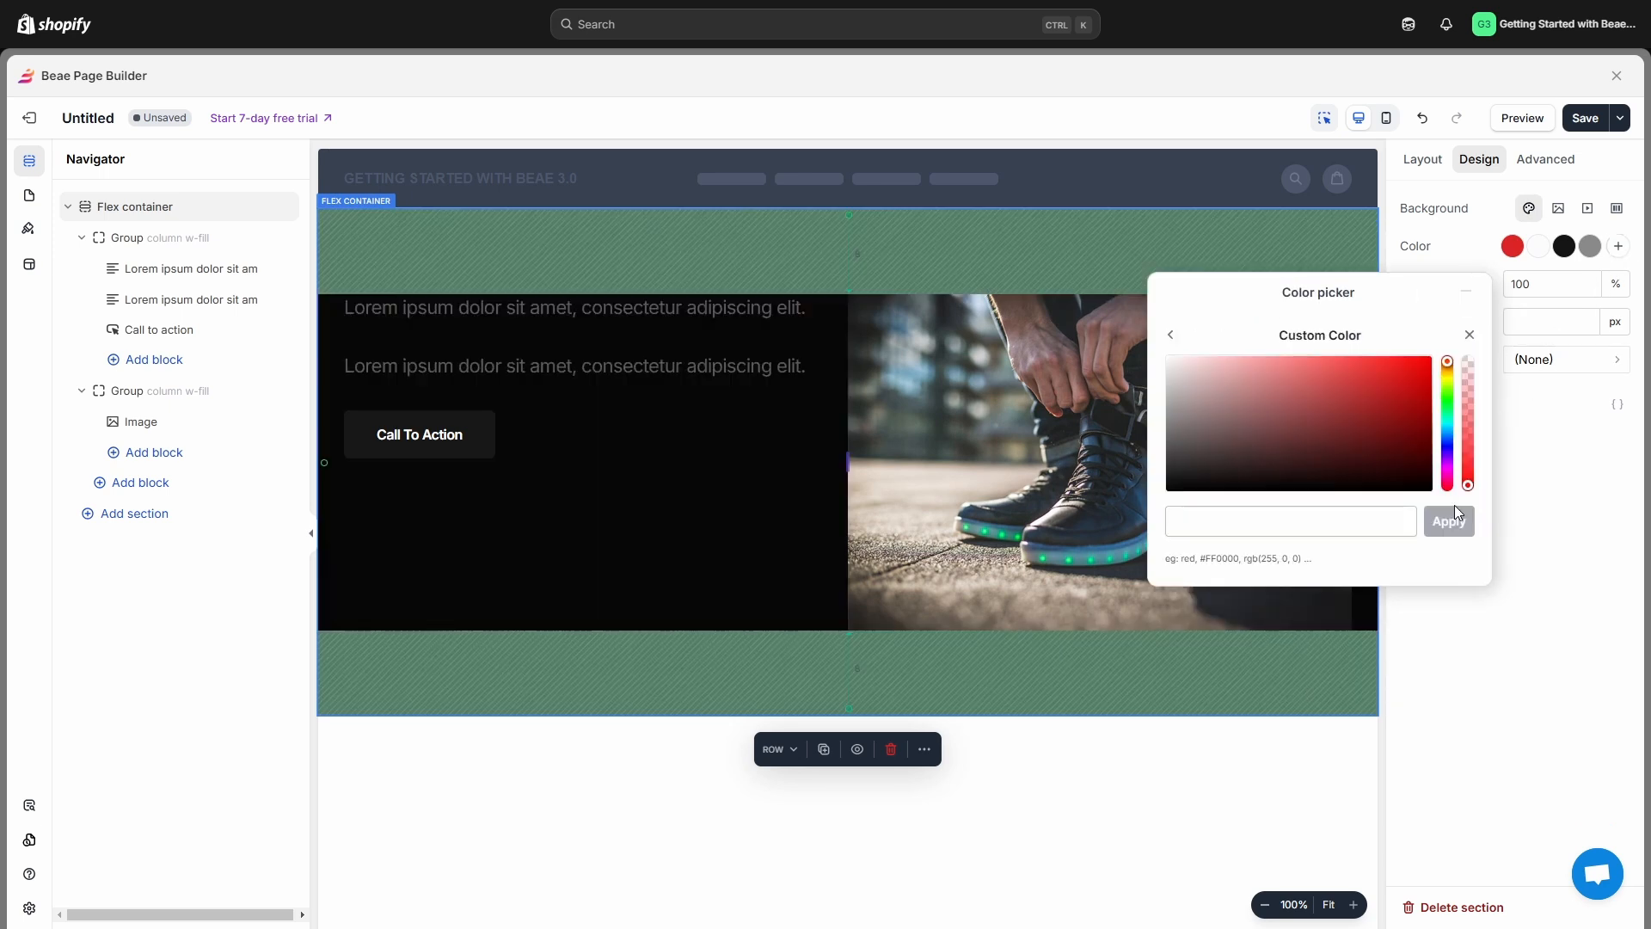
{"action": "left_click", "coordinate": [1307, 523]}
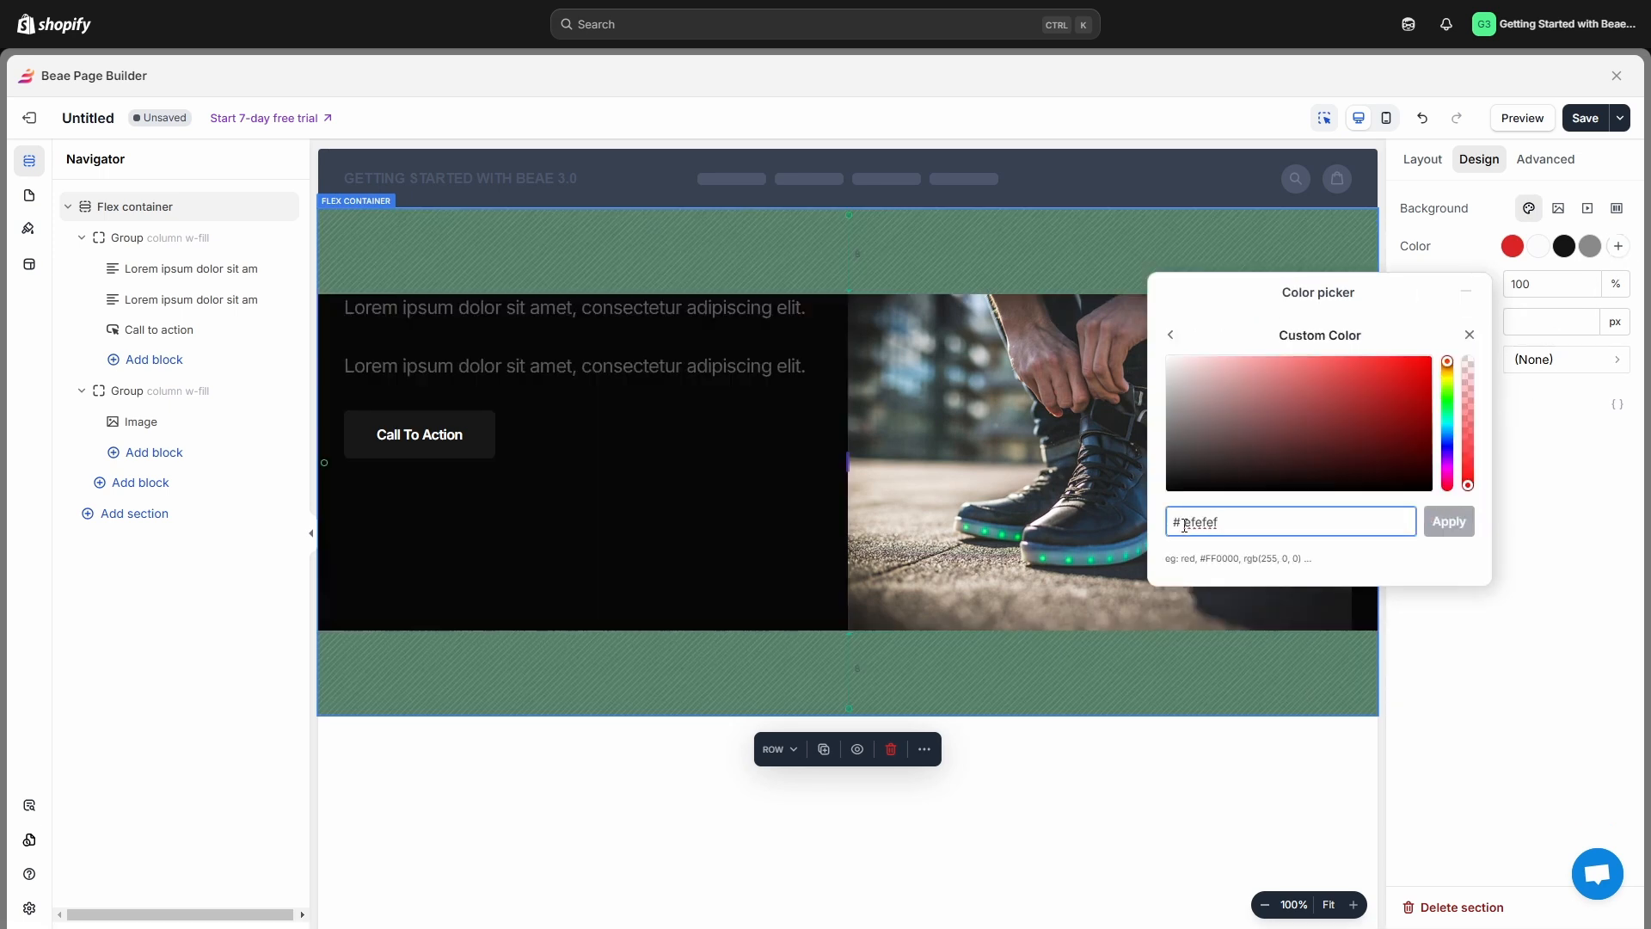
{"action": "left_click", "coordinate": [1405, 573]}
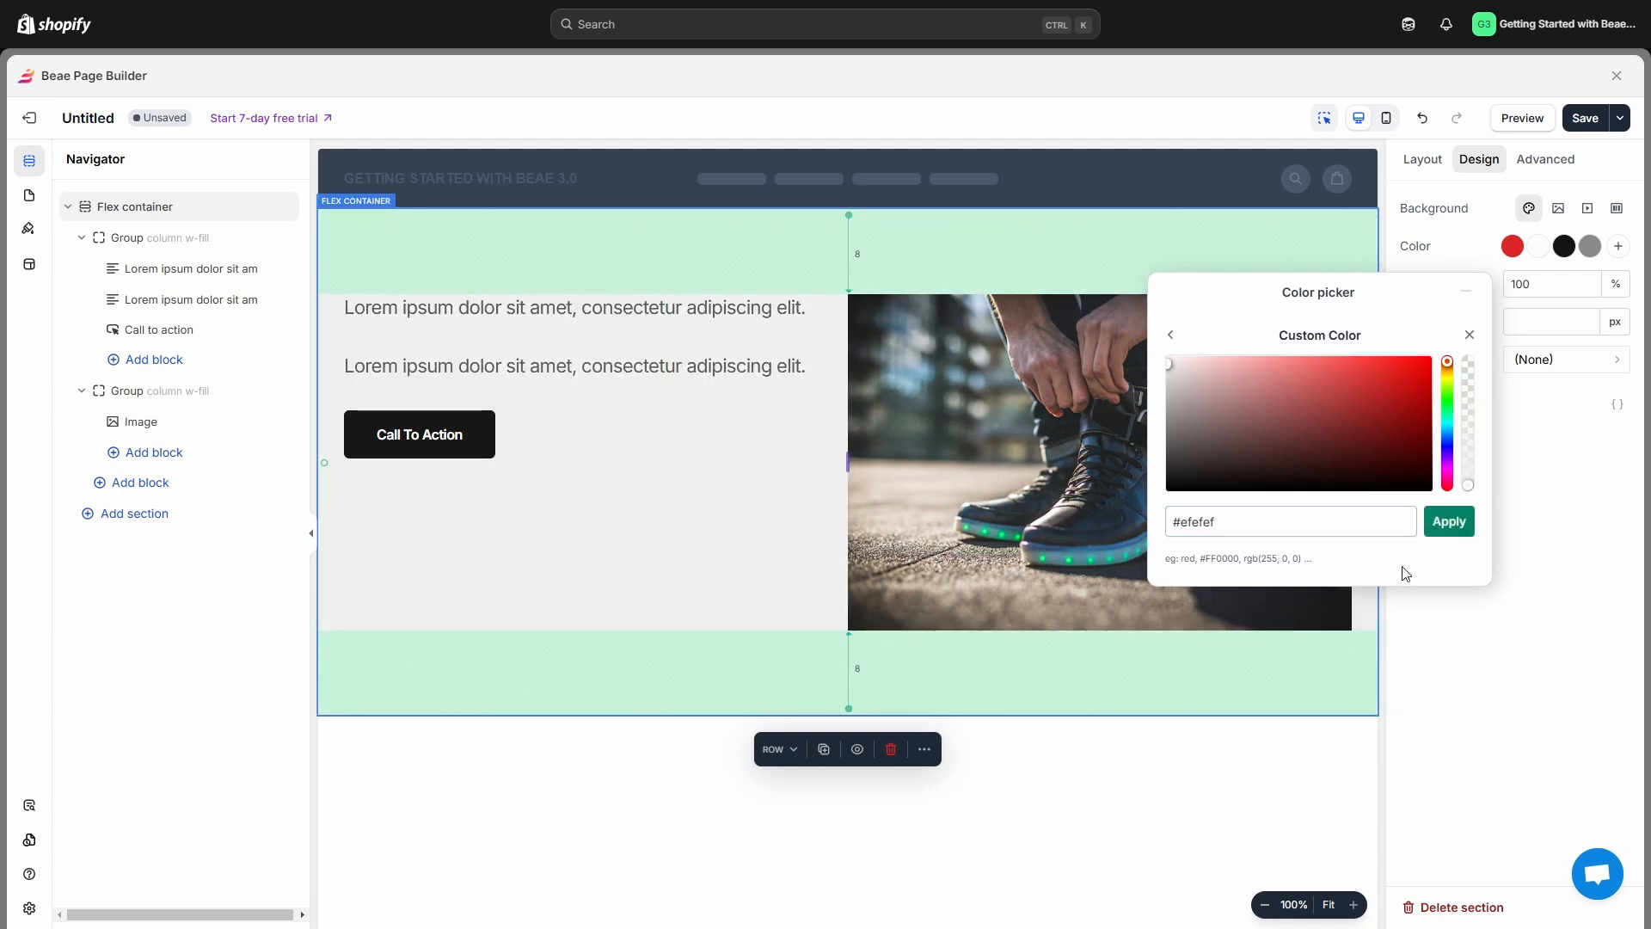
{"action": "left_click", "coordinate": [1465, 534]}
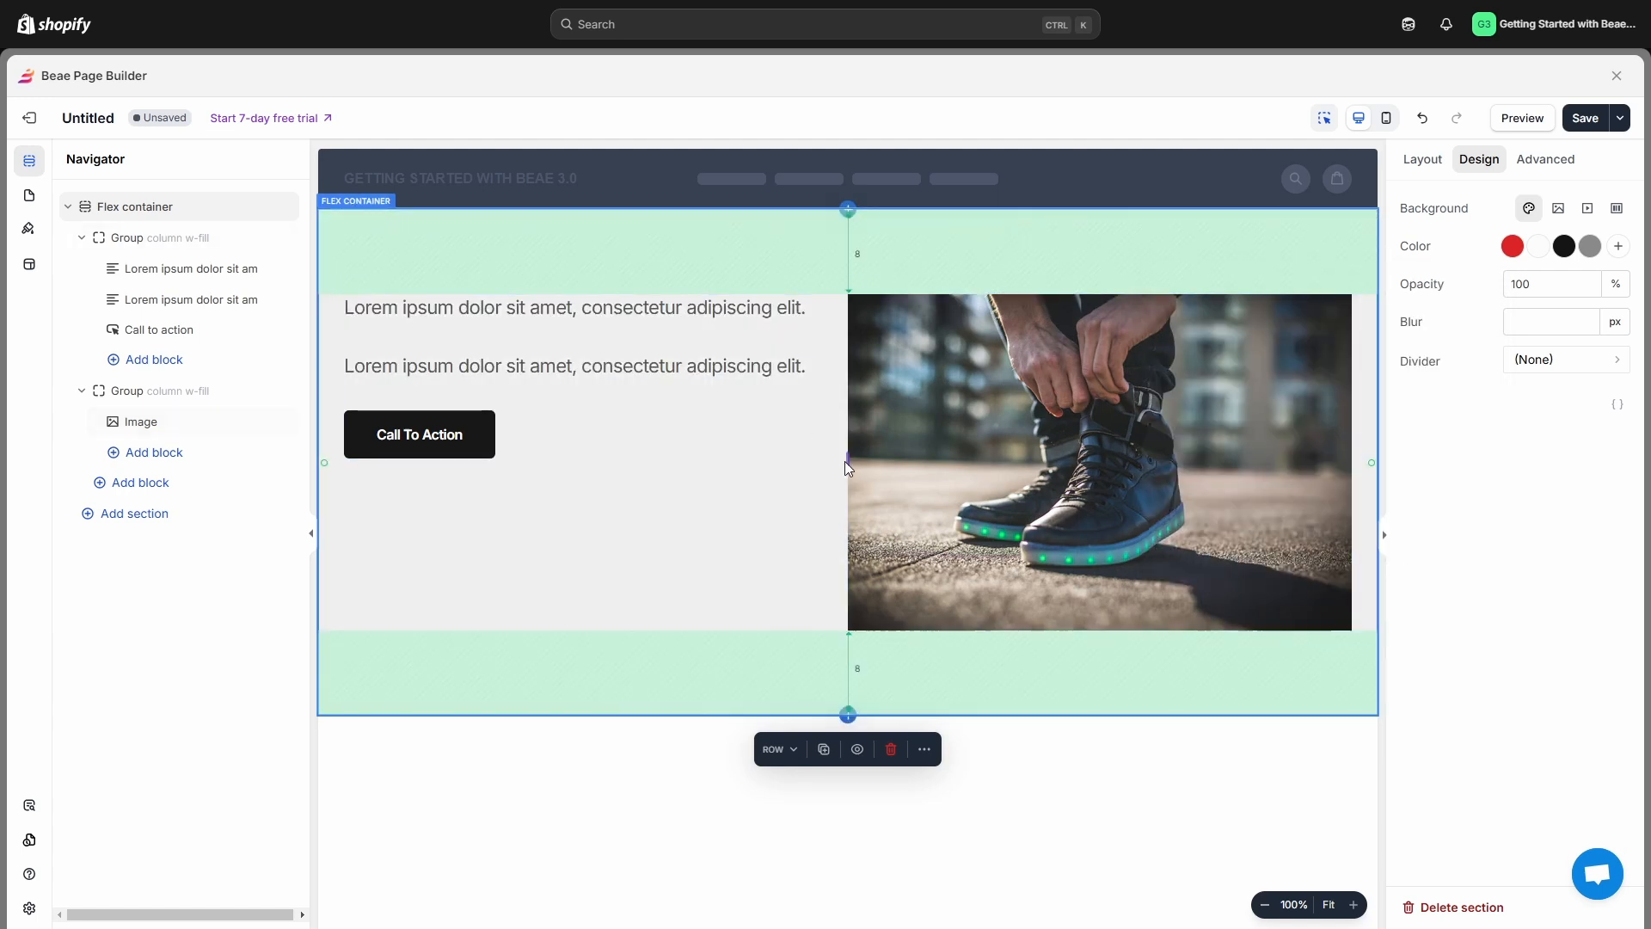
Step: Set the gap between the flex container's two groups to 4 vmax
{"action": "left_click_drag", "start_coordinate": [848, 462], "coordinate": [879, 455]}
{"action": "left_click", "coordinate": [1421, 161]}
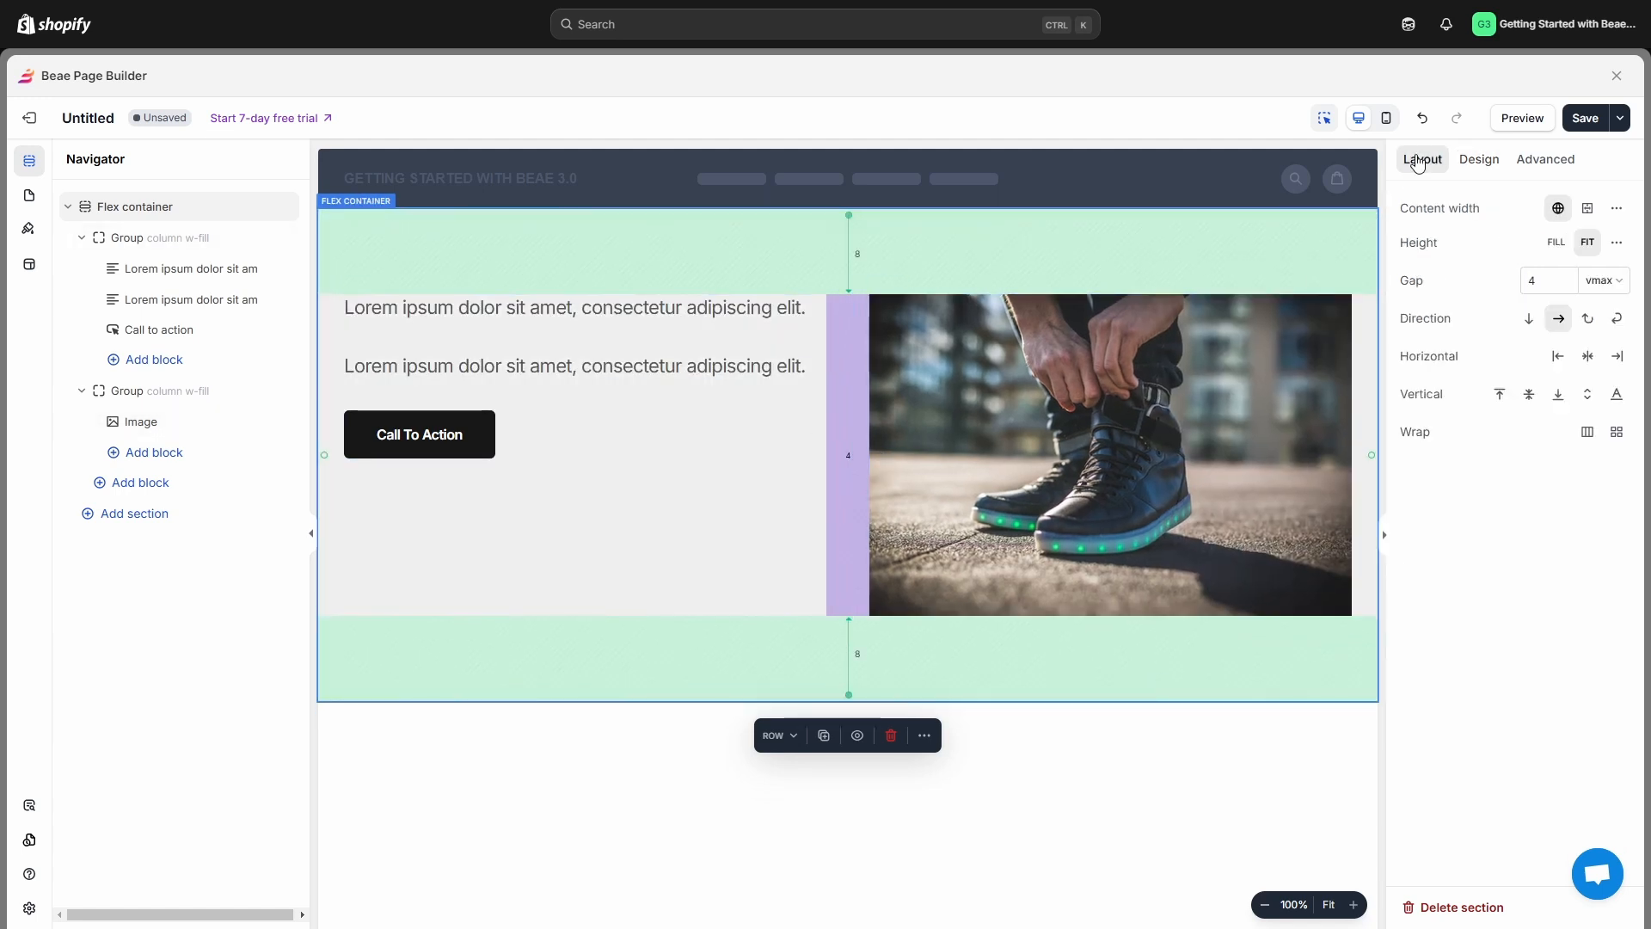
{"action": "left_click_drag", "start_coordinate": [1542, 281], "coordinate": [1560, 280]}
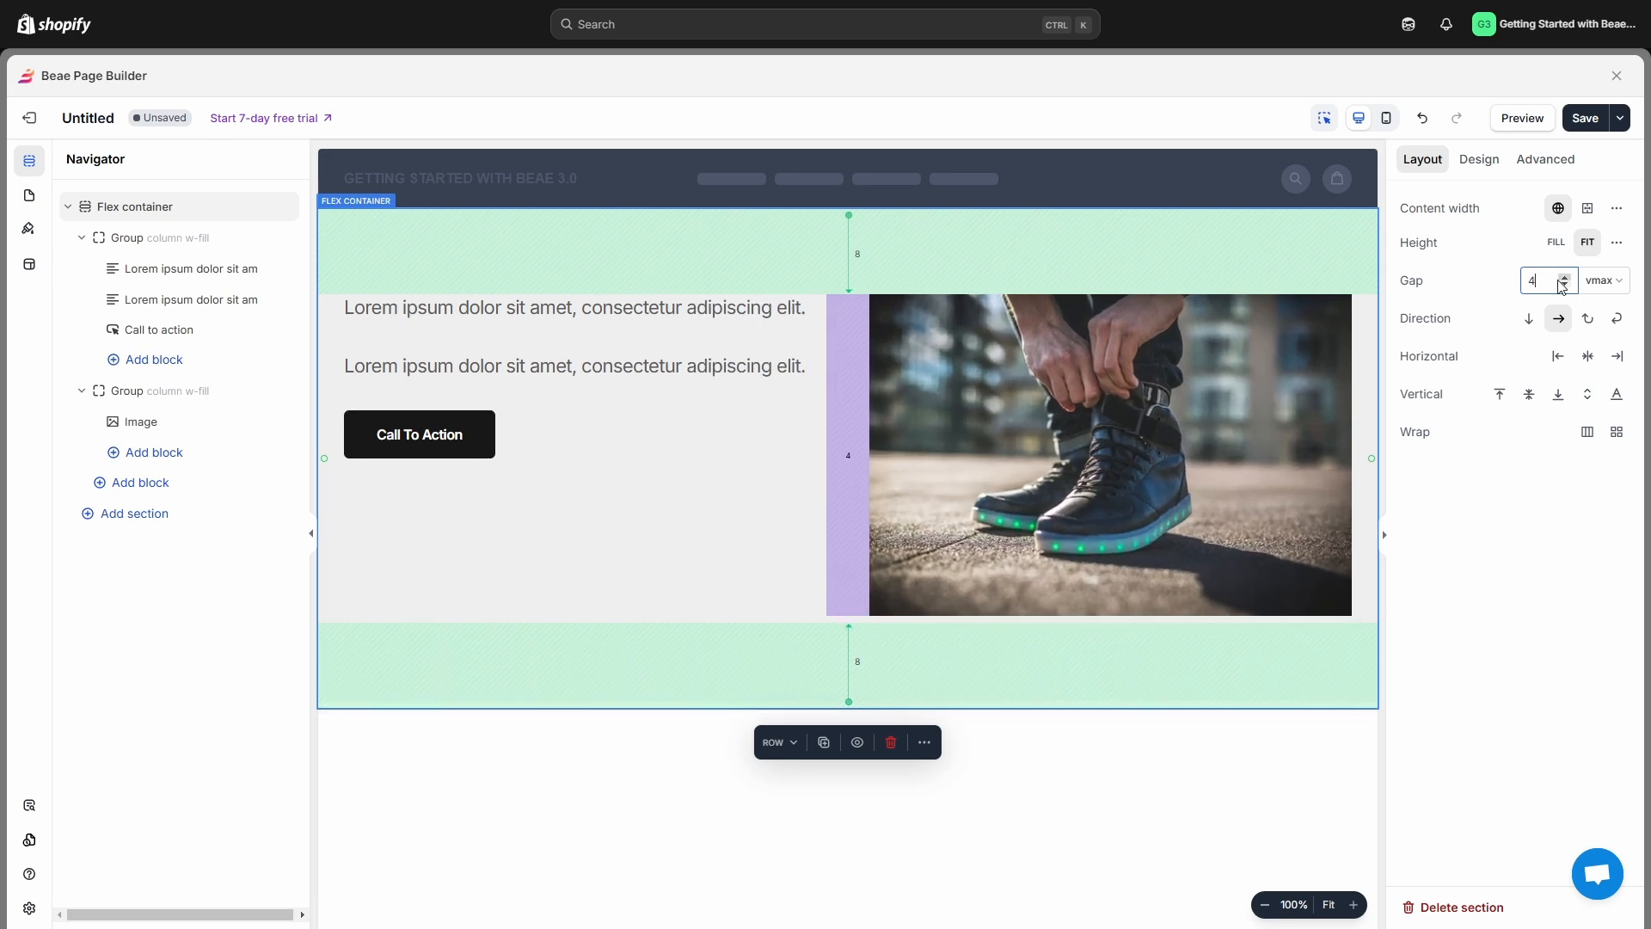
Step: Replace the first text with "Step Into Style & Comfort – The Perfect Sneaker for Every Move" and set its typography to Heading 3
{"action": "left_click", "coordinate": [504, 308]}
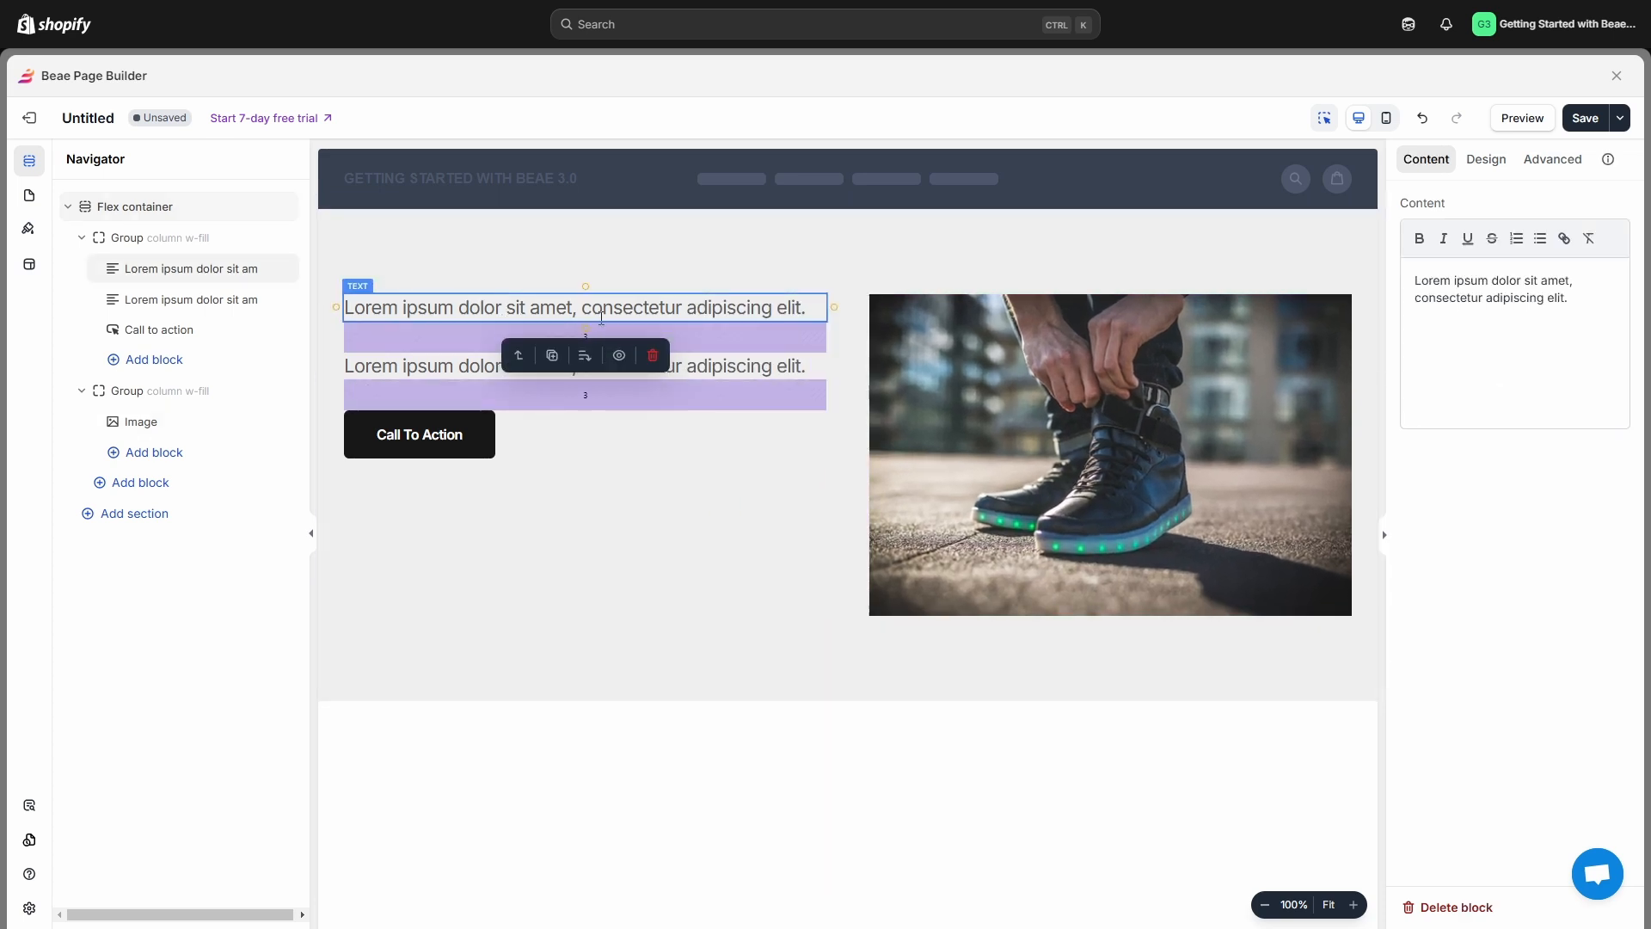
{"action": "left_click_drag", "start_coordinate": [1580, 298], "coordinate": [1389, 264]}
{"action": "type", "text": "Step Into Style & Comfort – The Perfect Sneaker for Every Move"}
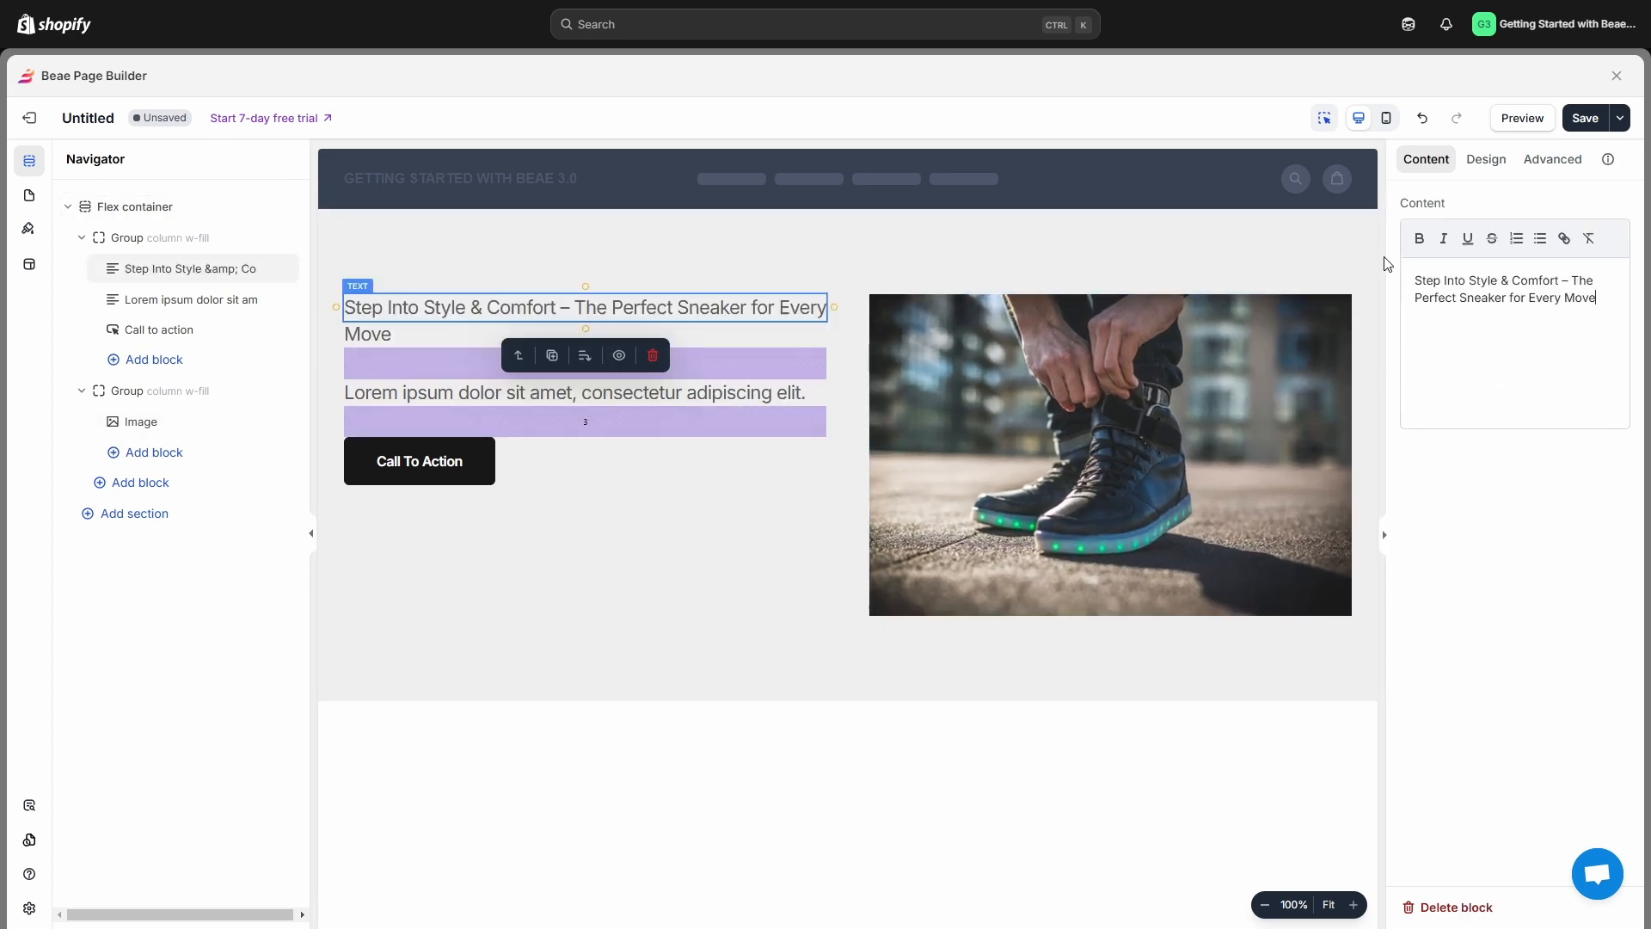
{"action": "left_click", "coordinate": [1486, 160]}
{"action": "left_click", "coordinate": [1565, 208]}
{"action": "left_click", "coordinate": [1555, 277]}
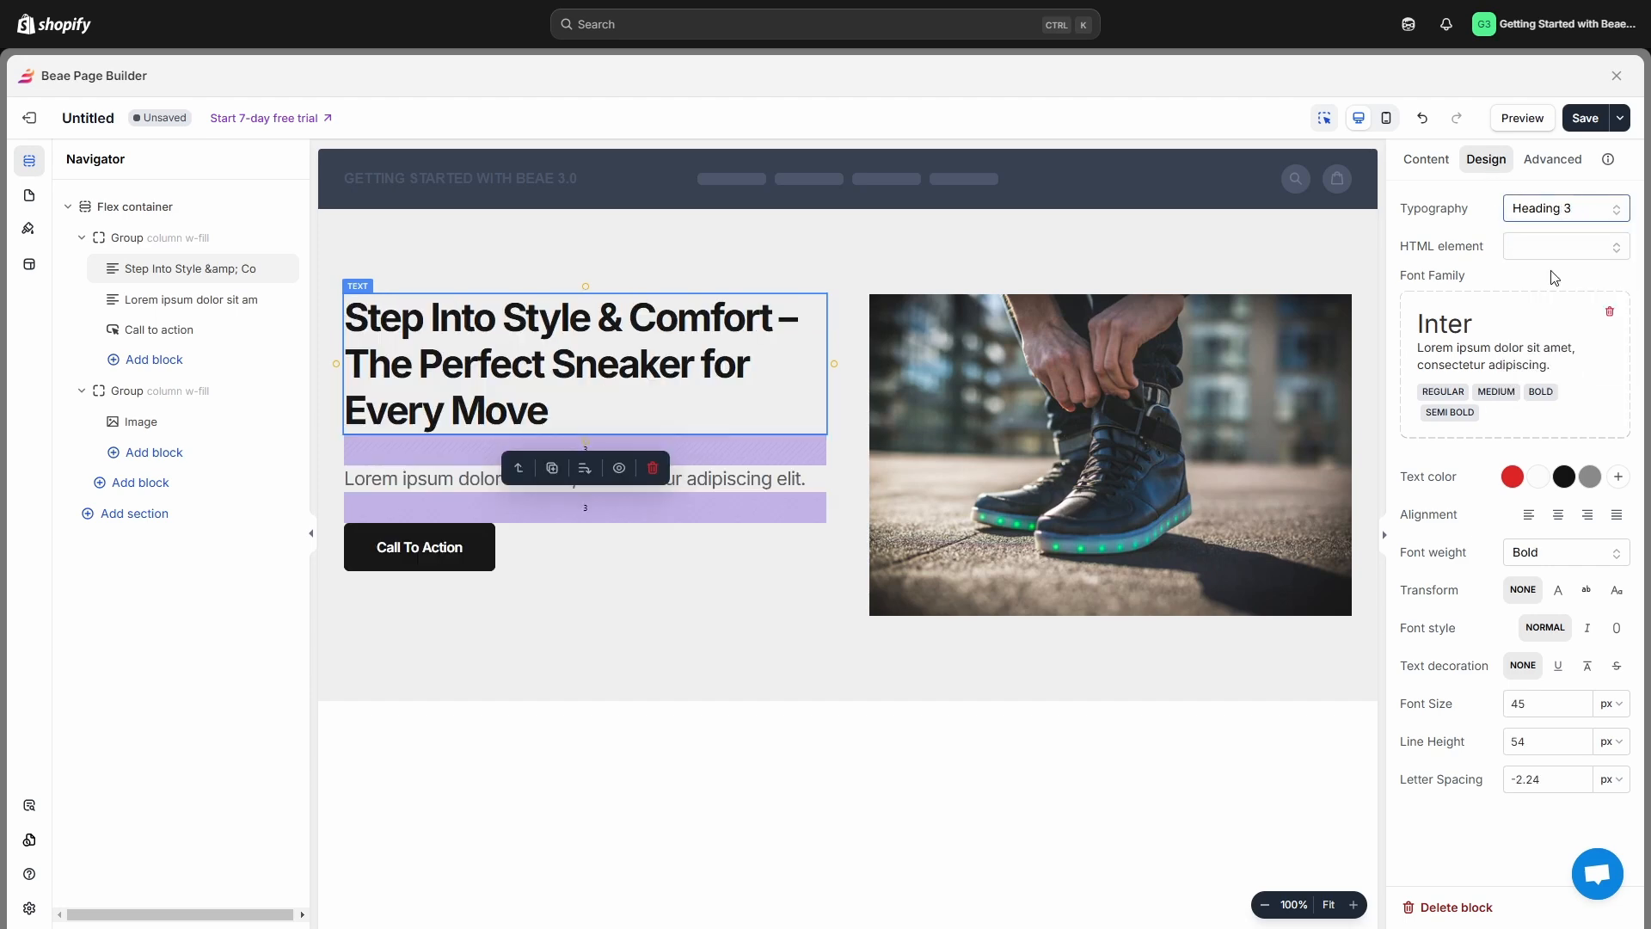
Step: Change the heading's font family to the Google font 42dot Sans with the Medium variant and weight
{"action": "left_click", "coordinate": [1539, 342]}
{"action": "left_click", "coordinate": [621, 607]}
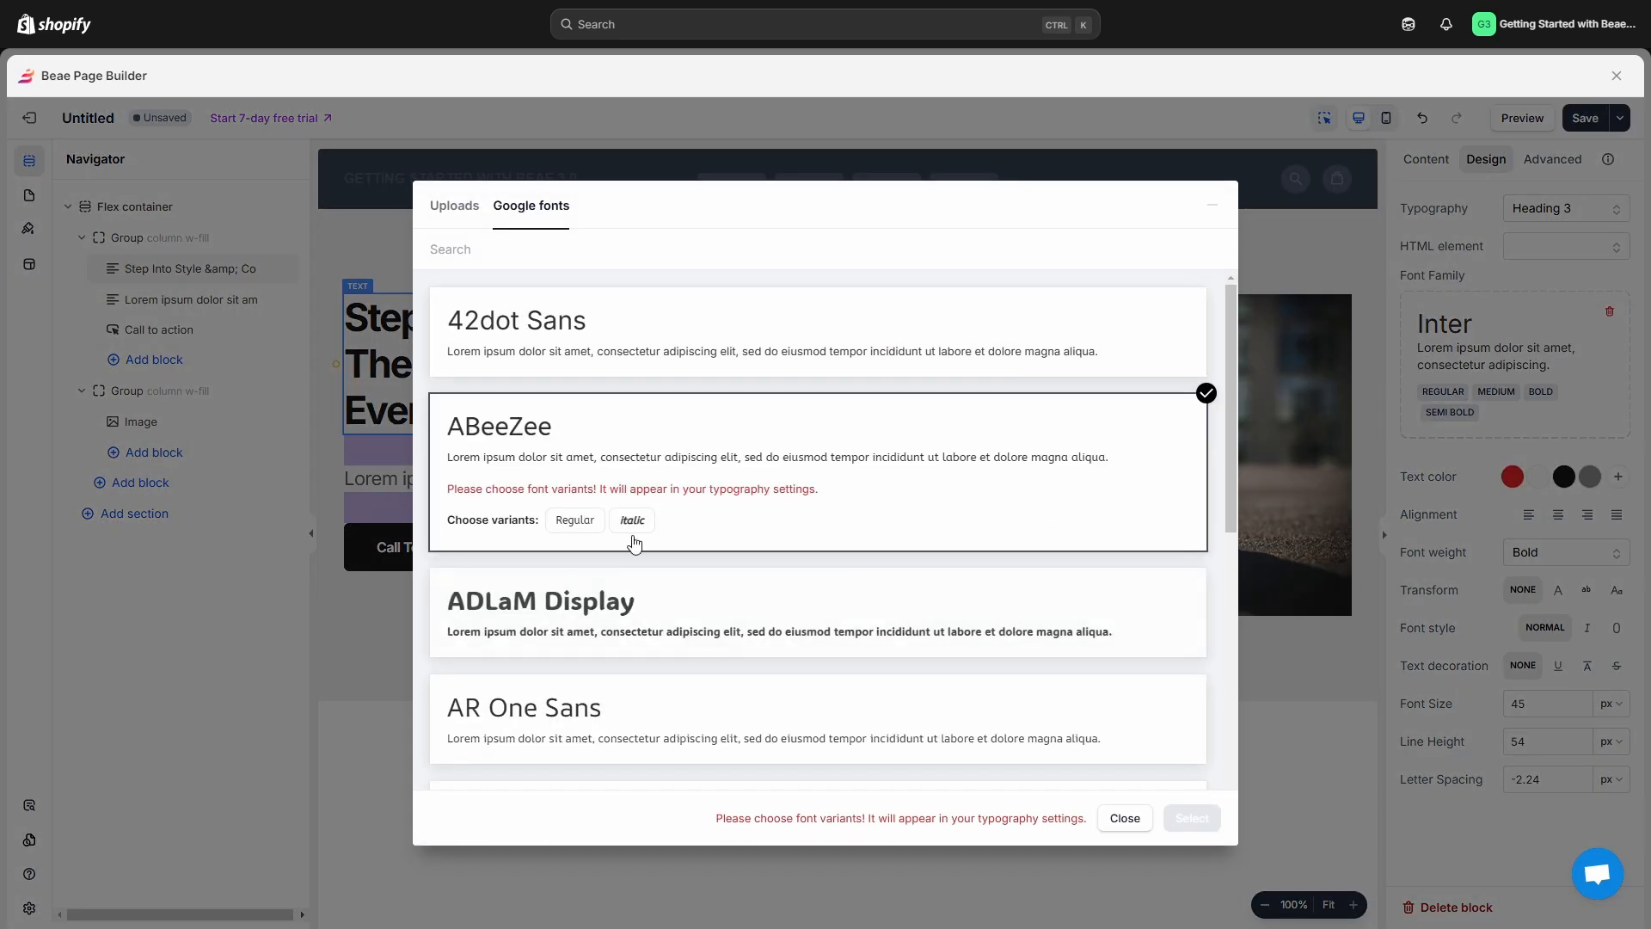
{"action": "left_click", "coordinate": [686, 351]}
{"action": "left_click", "coordinate": [687, 412]}
{"action": "left_click", "coordinate": [689, 395]}
{"action": "left_click", "coordinate": [693, 416]}
{"action": "left_click", "coordinate": [1192, 818]}
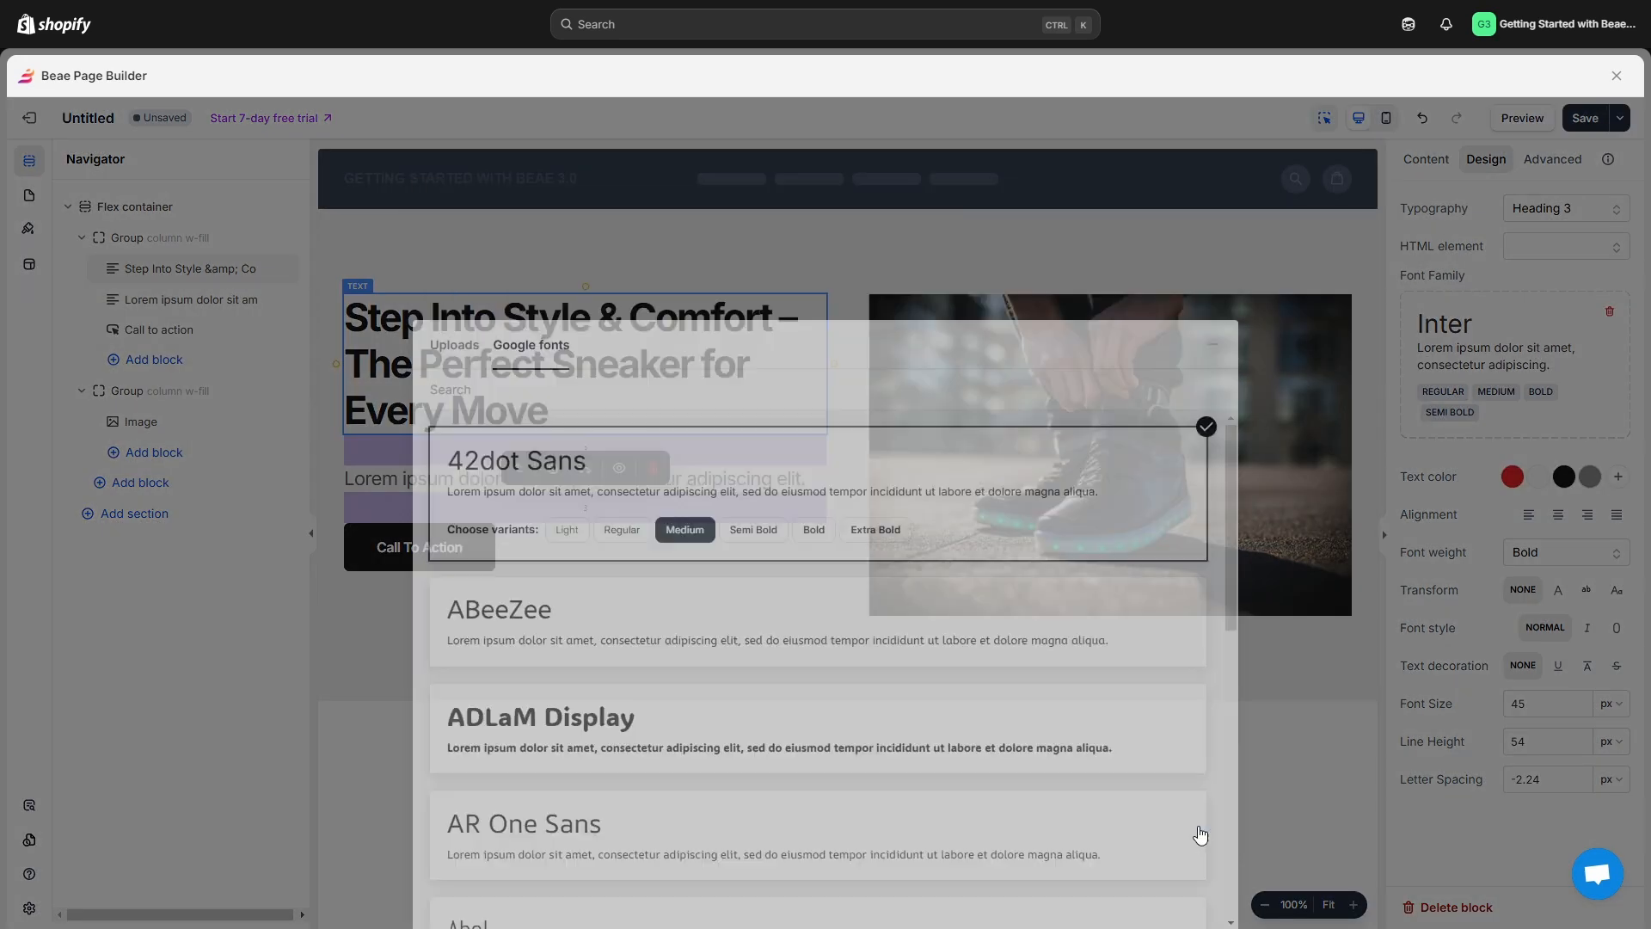
{"action": "left_click", "coordinate": [1514, 539]}
{"action": "left_click", "coordinate": [1539, 643]}
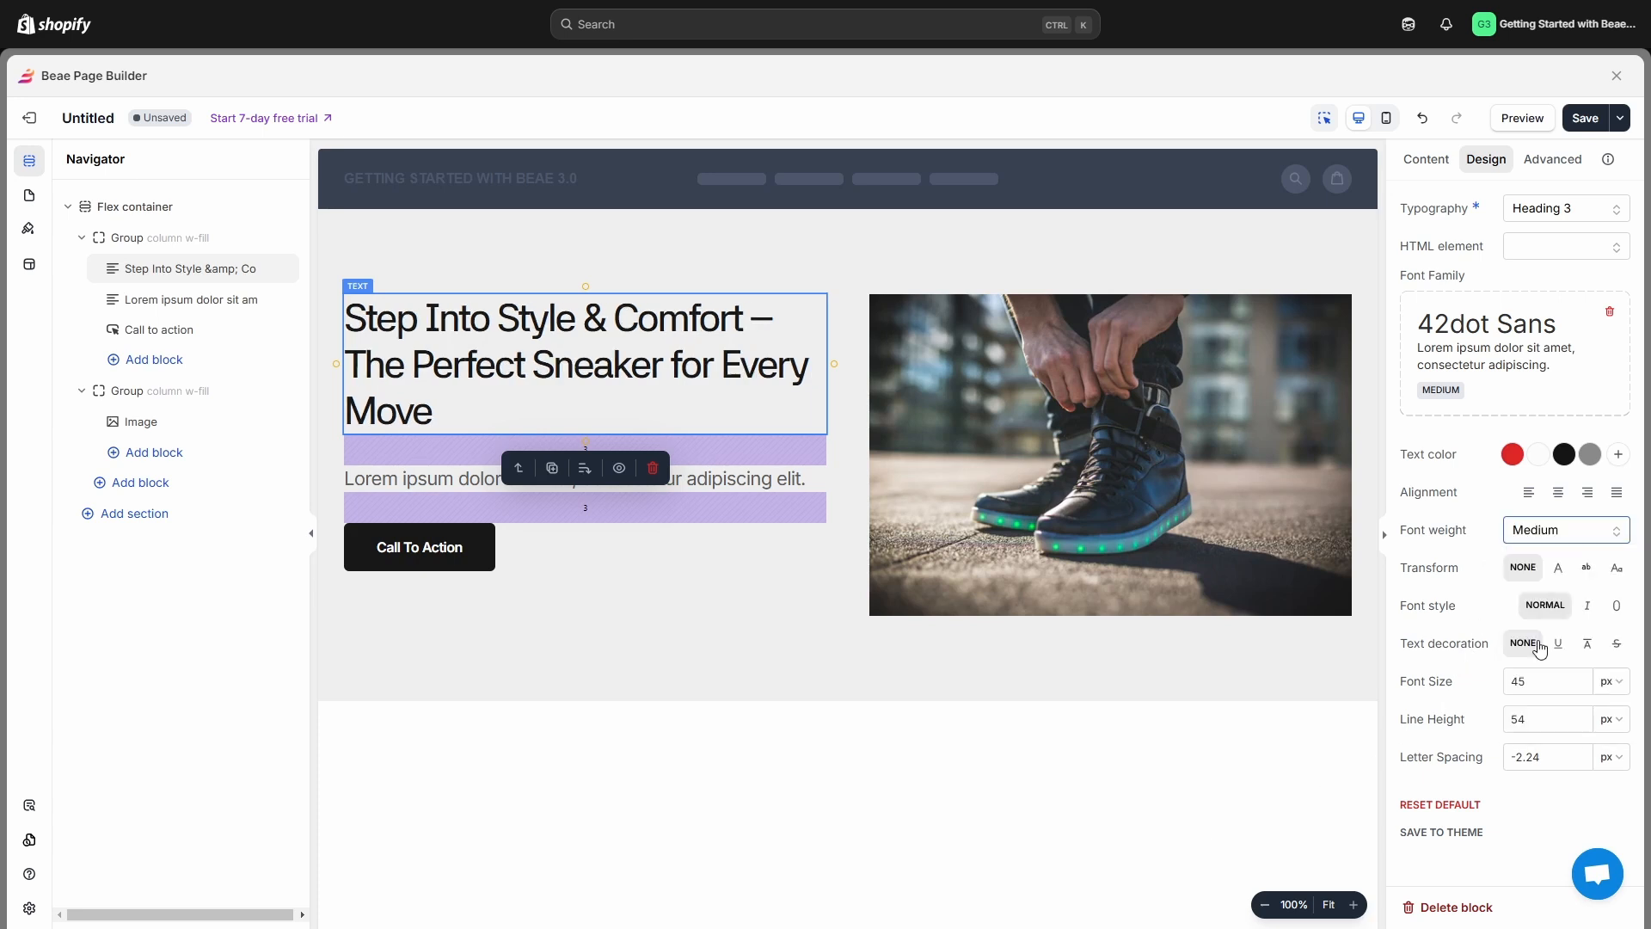
Step: Replace the second text with "Experience unmatched comfort, premium design, and ultimate versatility. Elevate your sneaker game today!"
{"action": "left_click", "coordinate": [737, 487]}
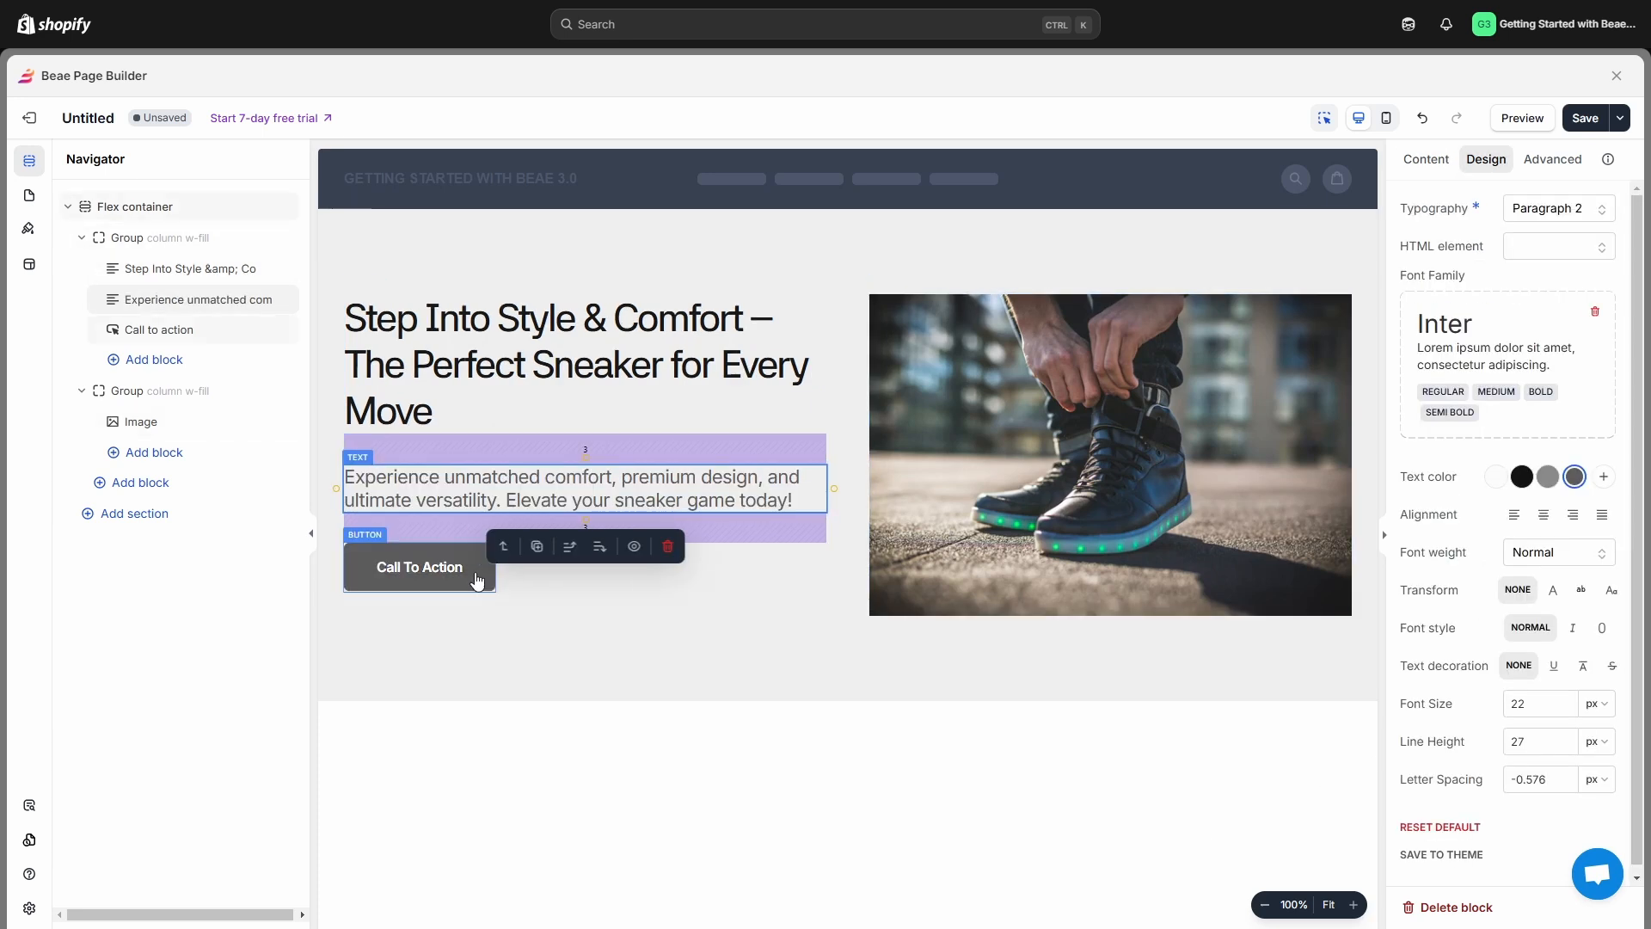
Step: Change the button's text to "Get it now" and set its corner rounding to 14 px
{"action": "left_click", "coordinate": [474, 574]}
{"action": "left_click", "coordinate": [1426, 159]}
{"action": "left_click_drag", "start_coordinate": [1447, 233], "coordinate": [1490, 234]}
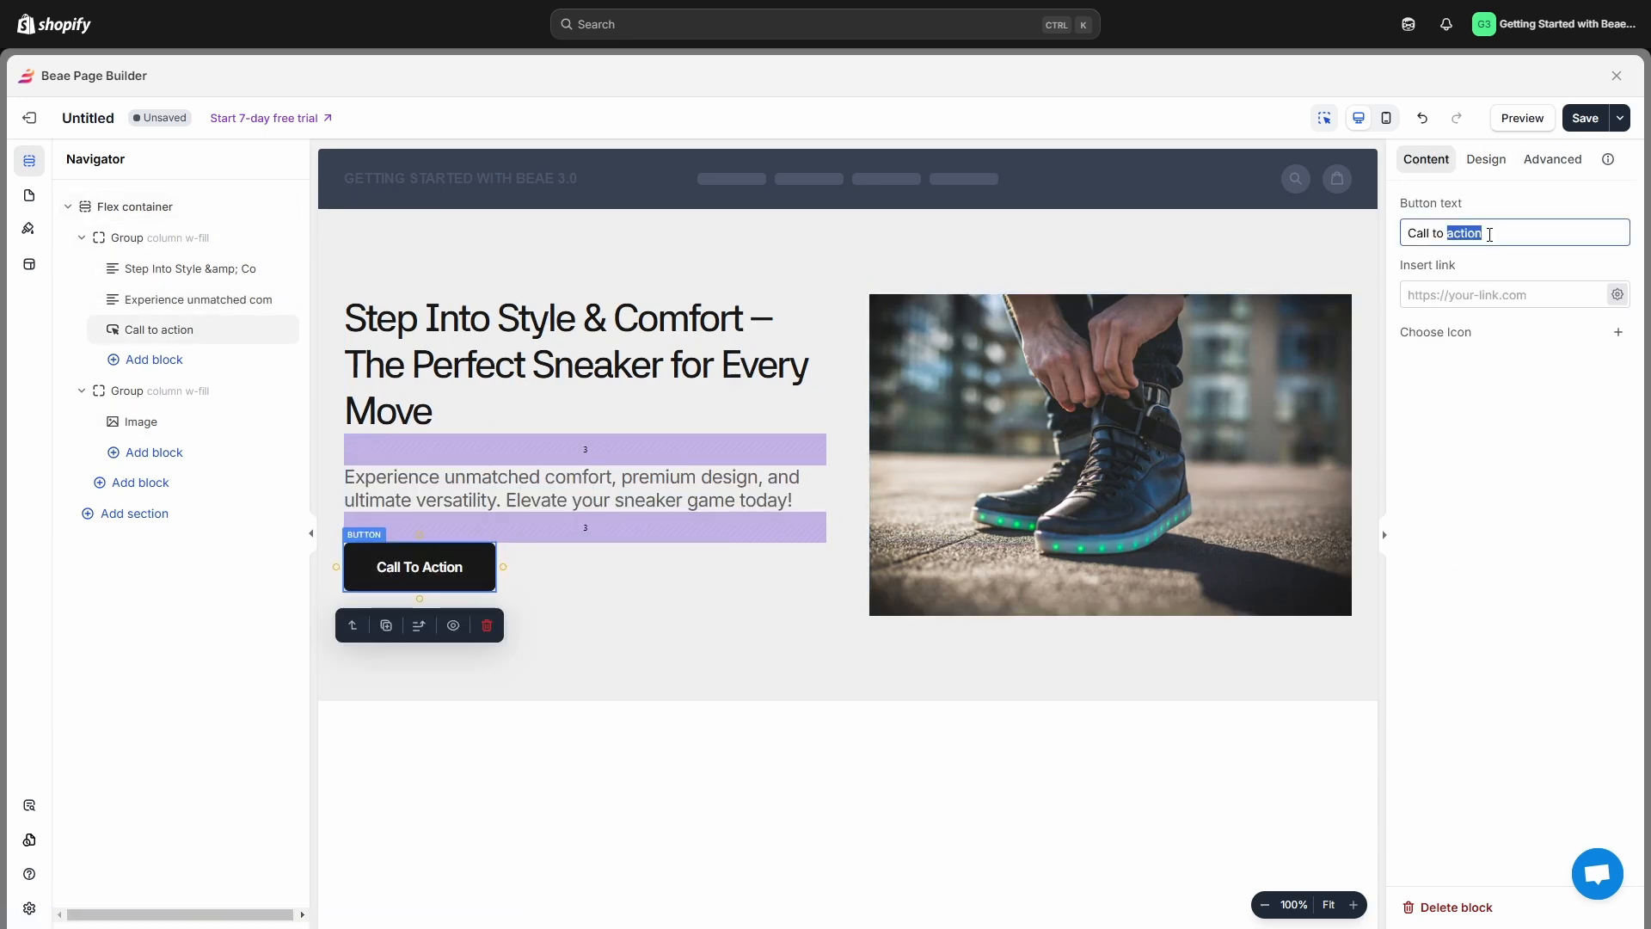
{"action": "type", "text": "Get it now"}
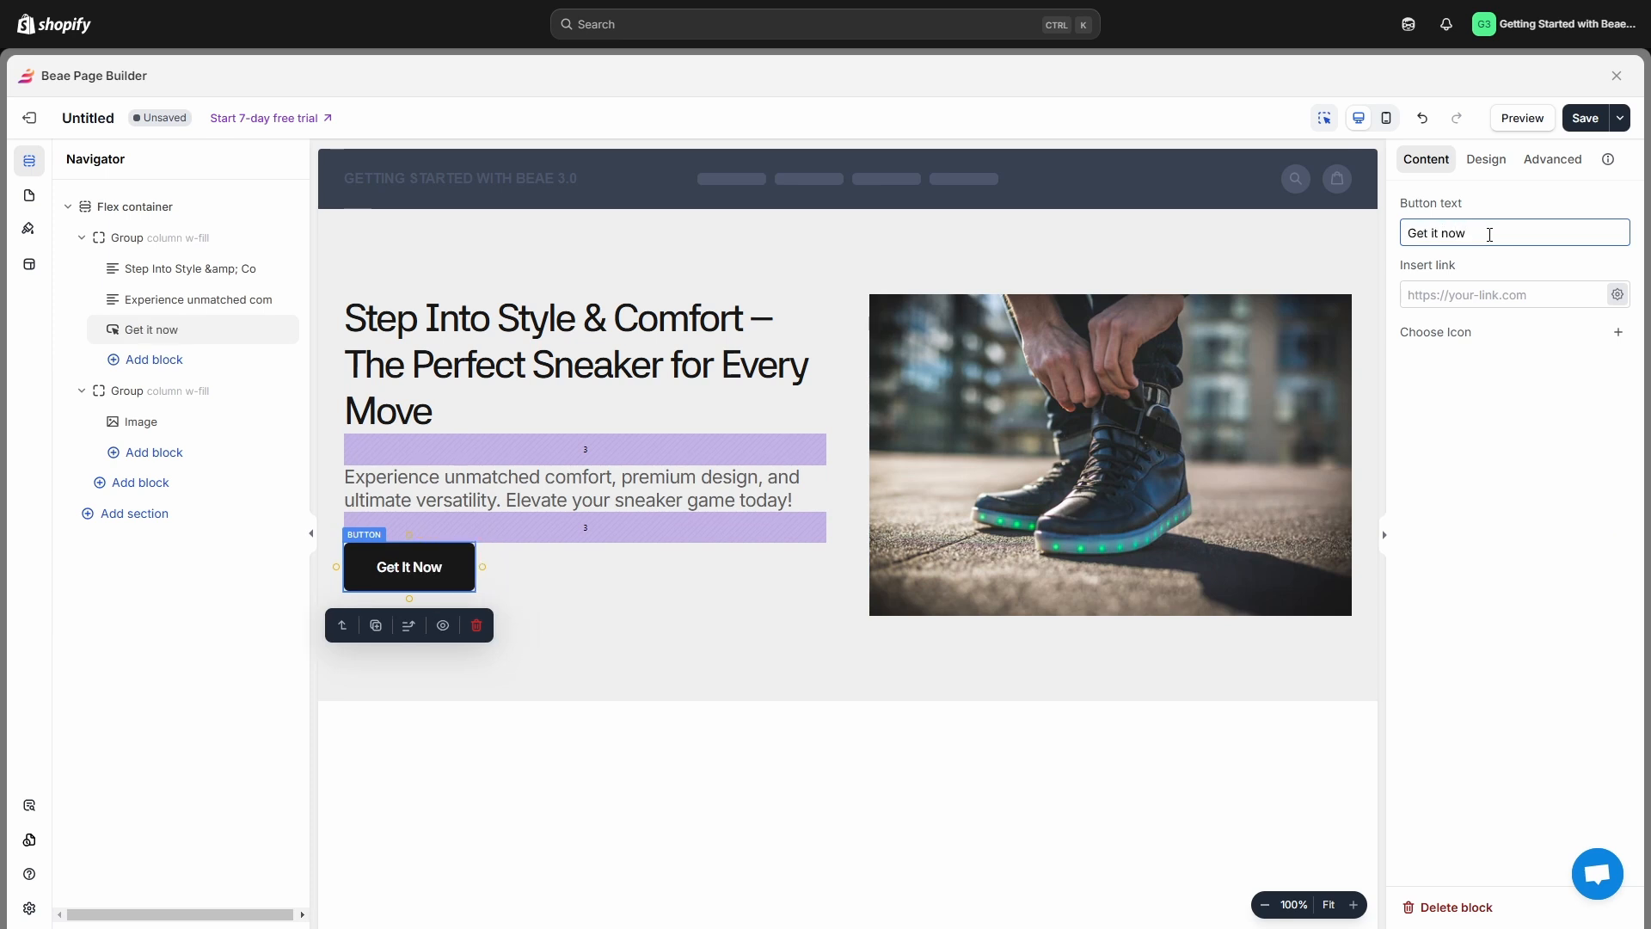
{"action": "left_click", "coordinate": [1486, 160]}
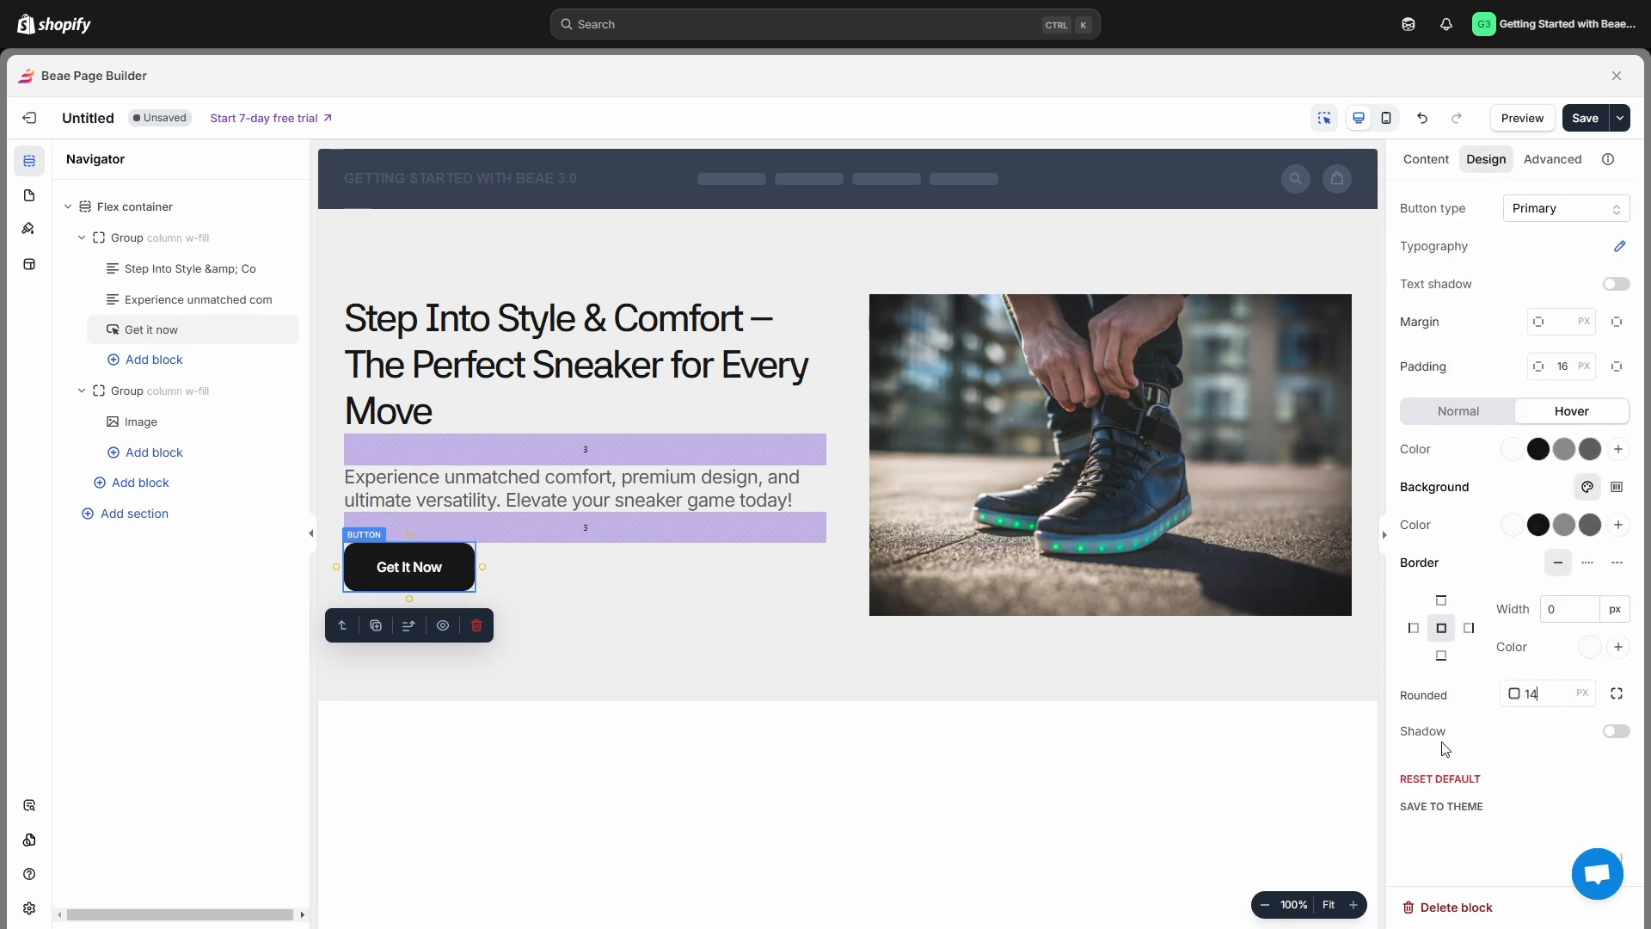
Step: Apply the rounded-square shape with bulging sides to the sneaker image
{"action": "left_click", "coordinate": [1064, 535]}
{"action": "left_click", "coordinate": [1484, 162]}
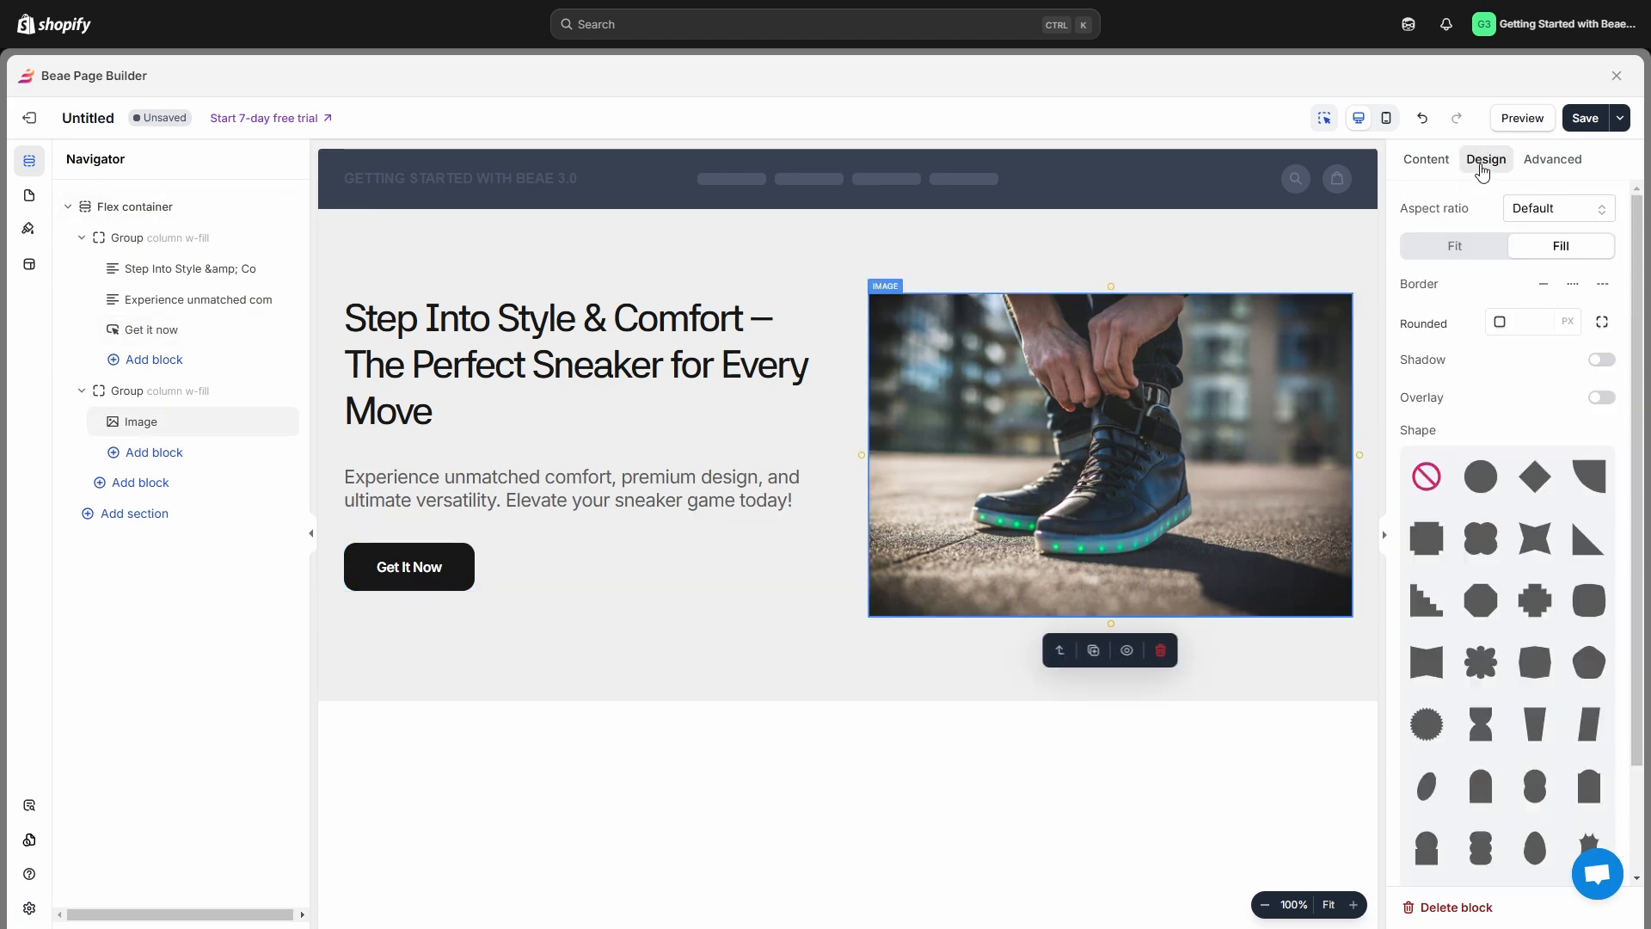
{"action": "left_click", "coordinate": [1581, 597]}
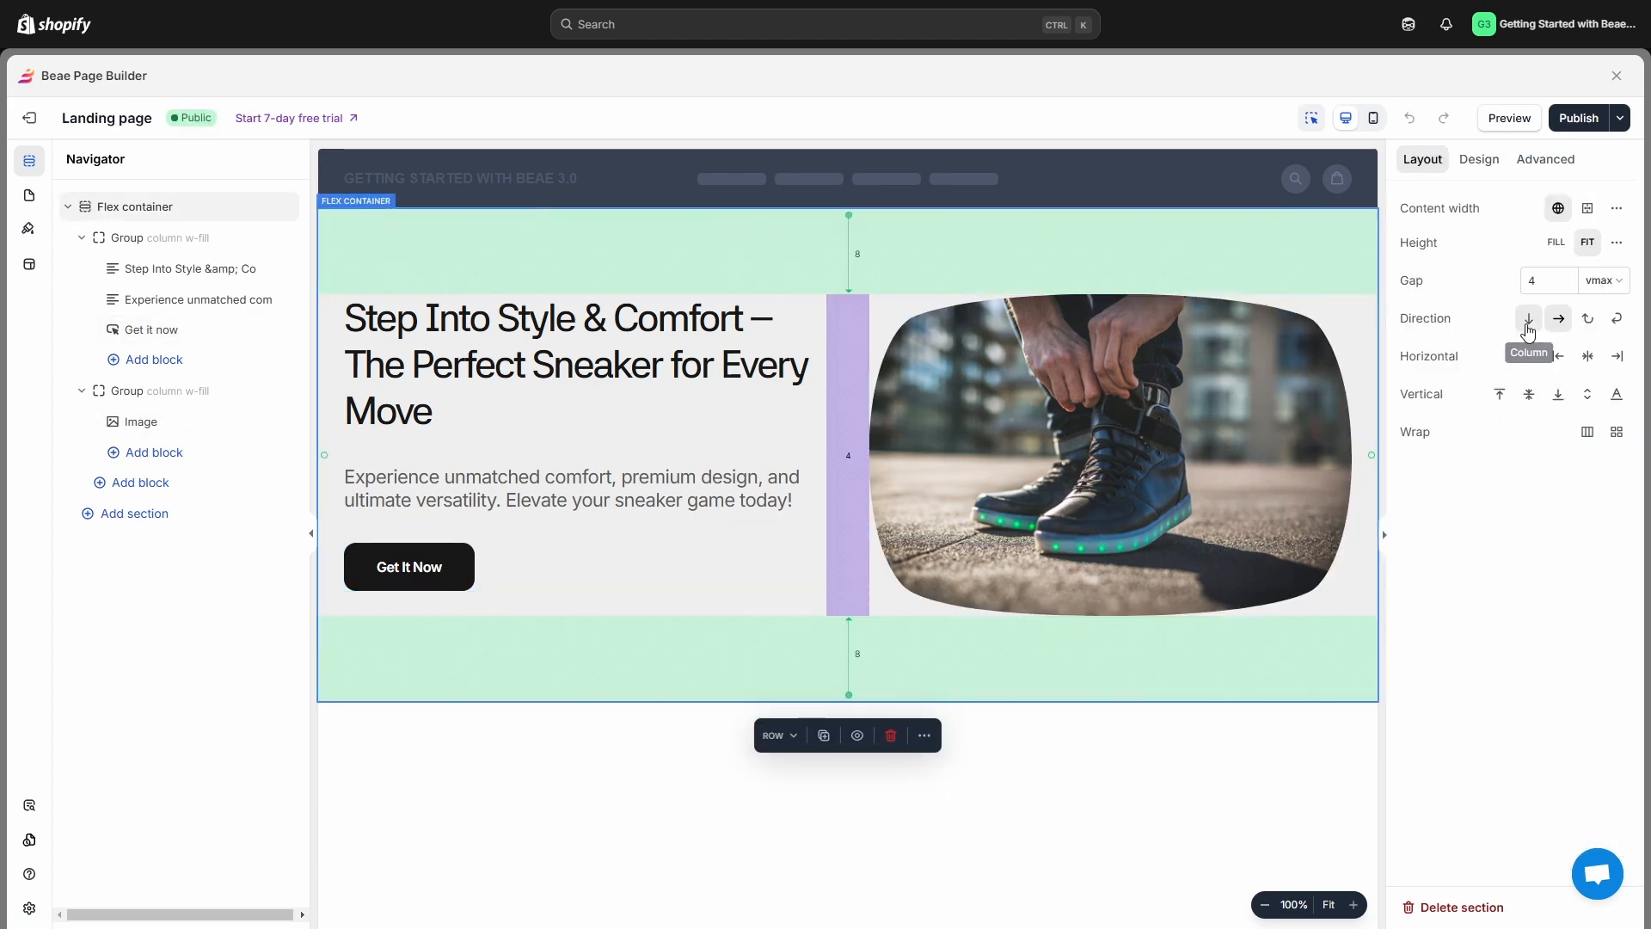
Step: Try the column direction on the flex container and return it to row
{"action": "left_click", "coordinate": [1528, 320]}
{"action": "left_click", "coordinate": [1559, 320]}
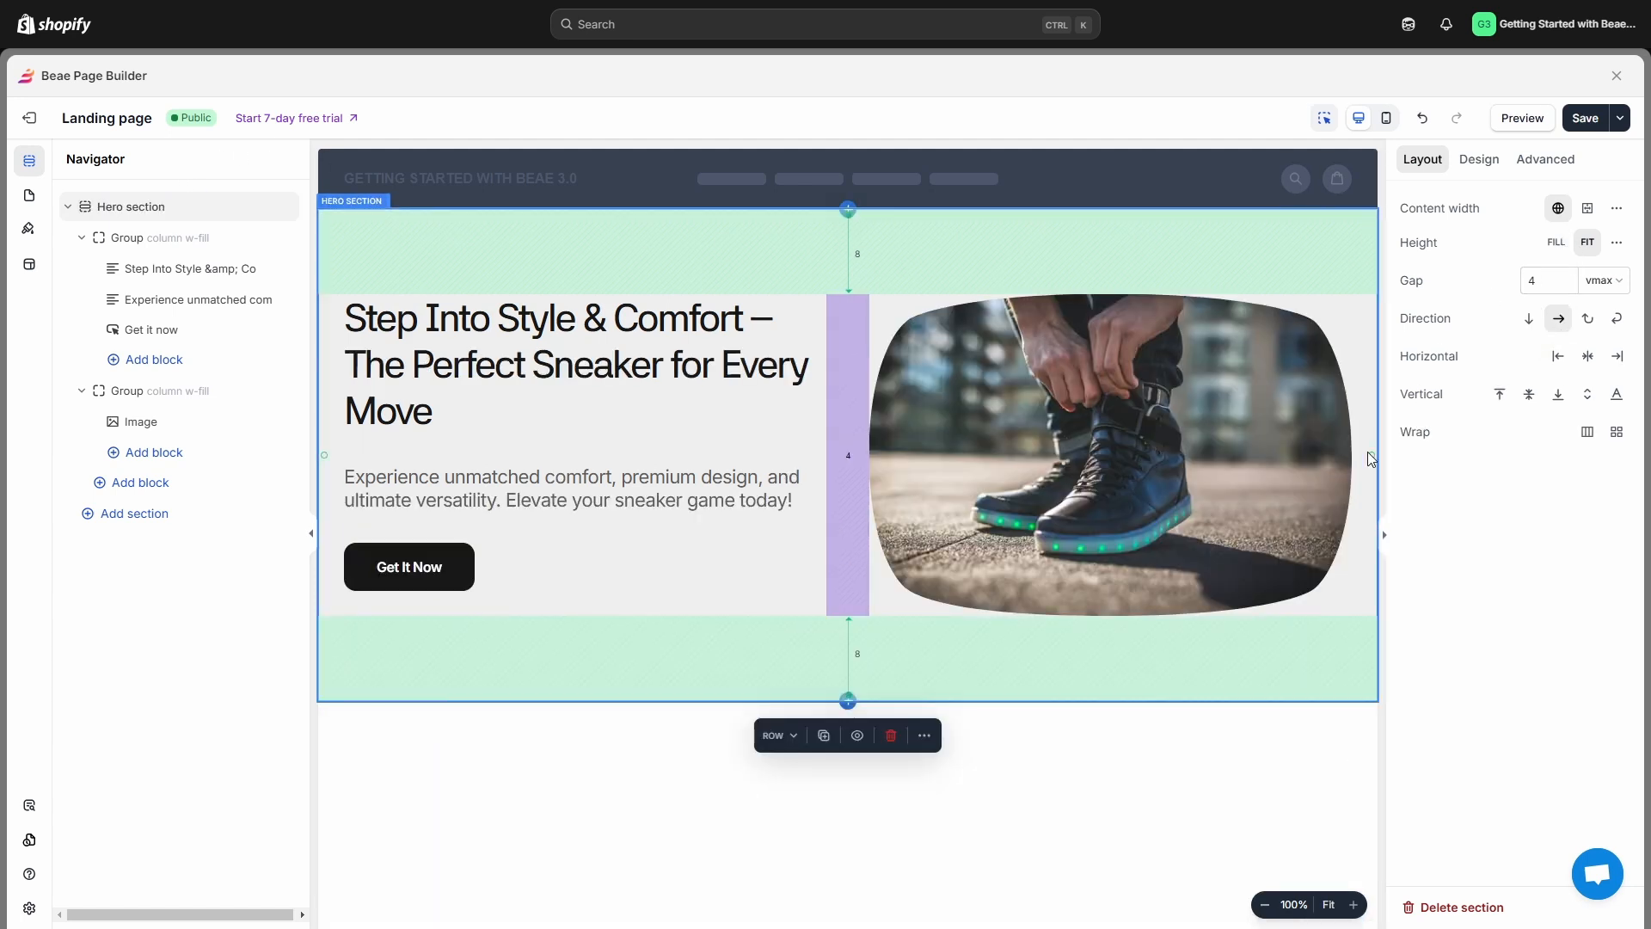
Step: Set the hero section's left and right padding to 2 and the gap between its groups to 5 vmax
{"action": "left_click_drag", "start_coordinate": [1372, 454], "coordinate": [1347, 462]}
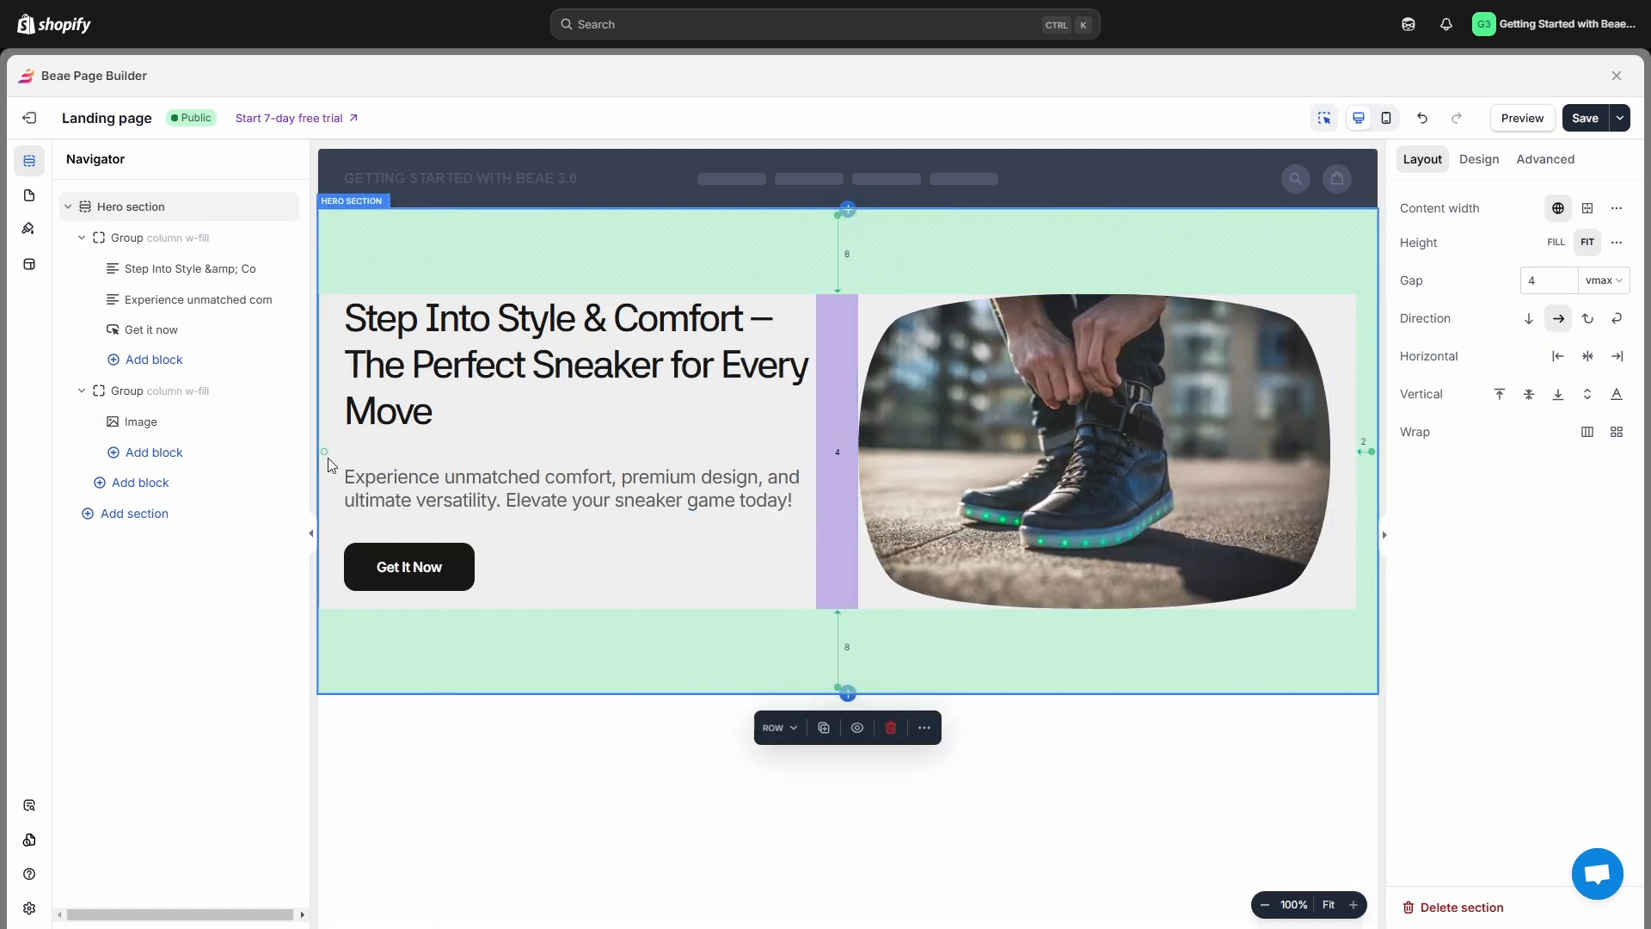
{"action": "left_click_drag", "start_coordinate": [325, 449], "coordinate": [341, 448]}
{"action": "left_click_drag", "start_coordinate": [848, 450], "coordinate": [848, 453]}
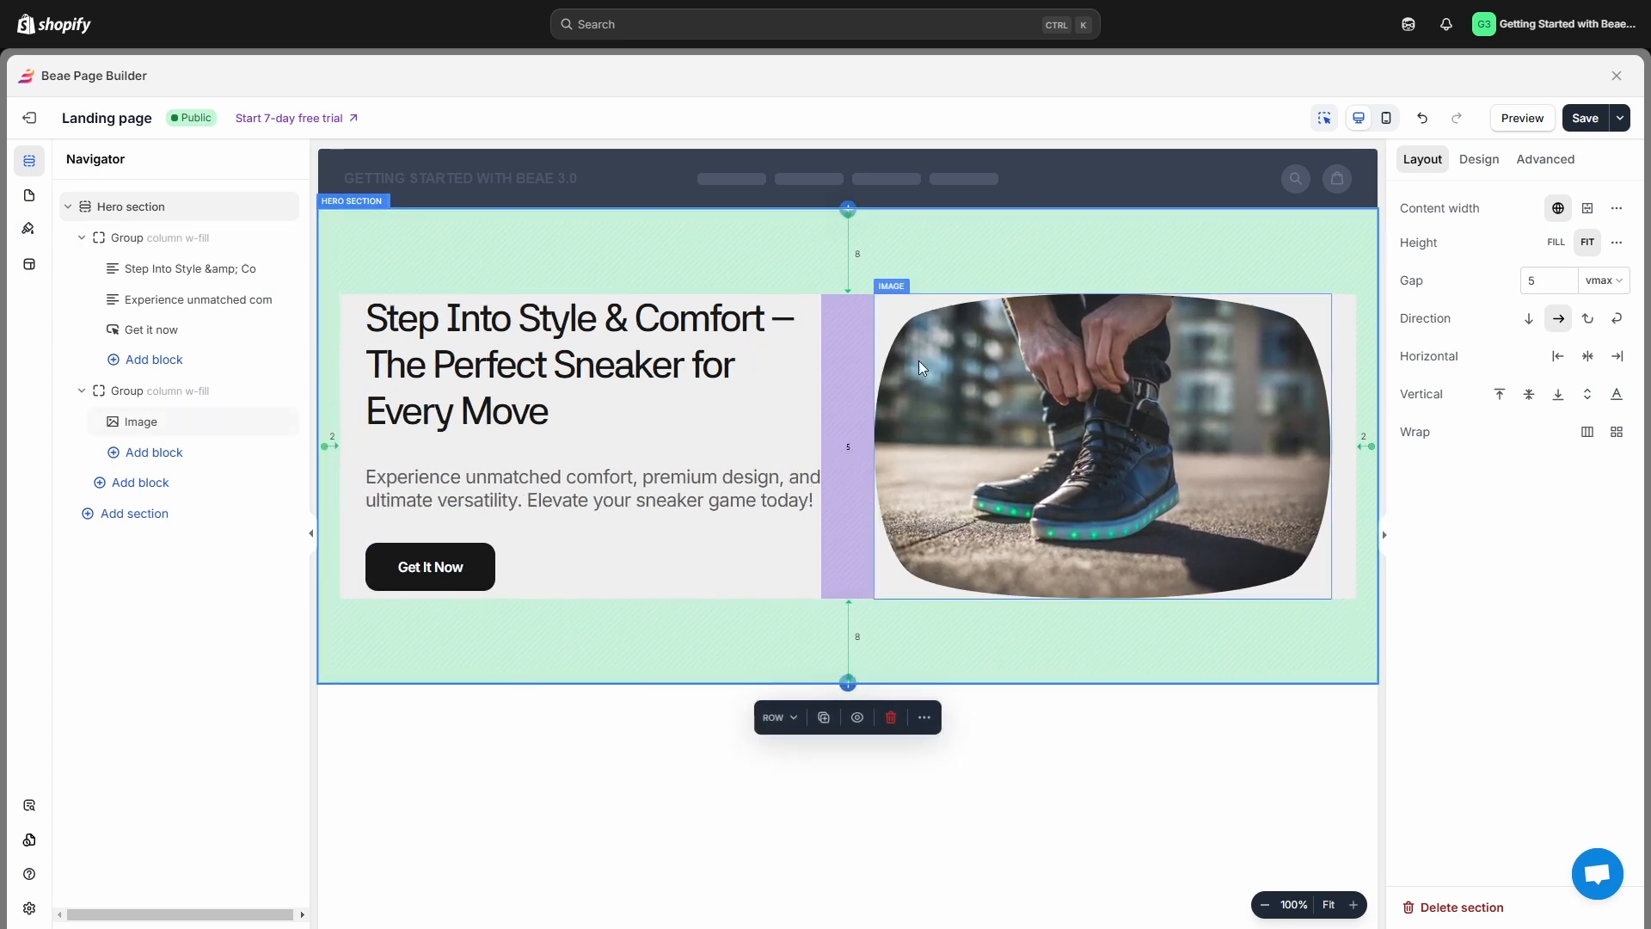
Step: Center the hero section's content vertically and clear the selection
{"action": "left_click", "coordinate": [1529, 394]}
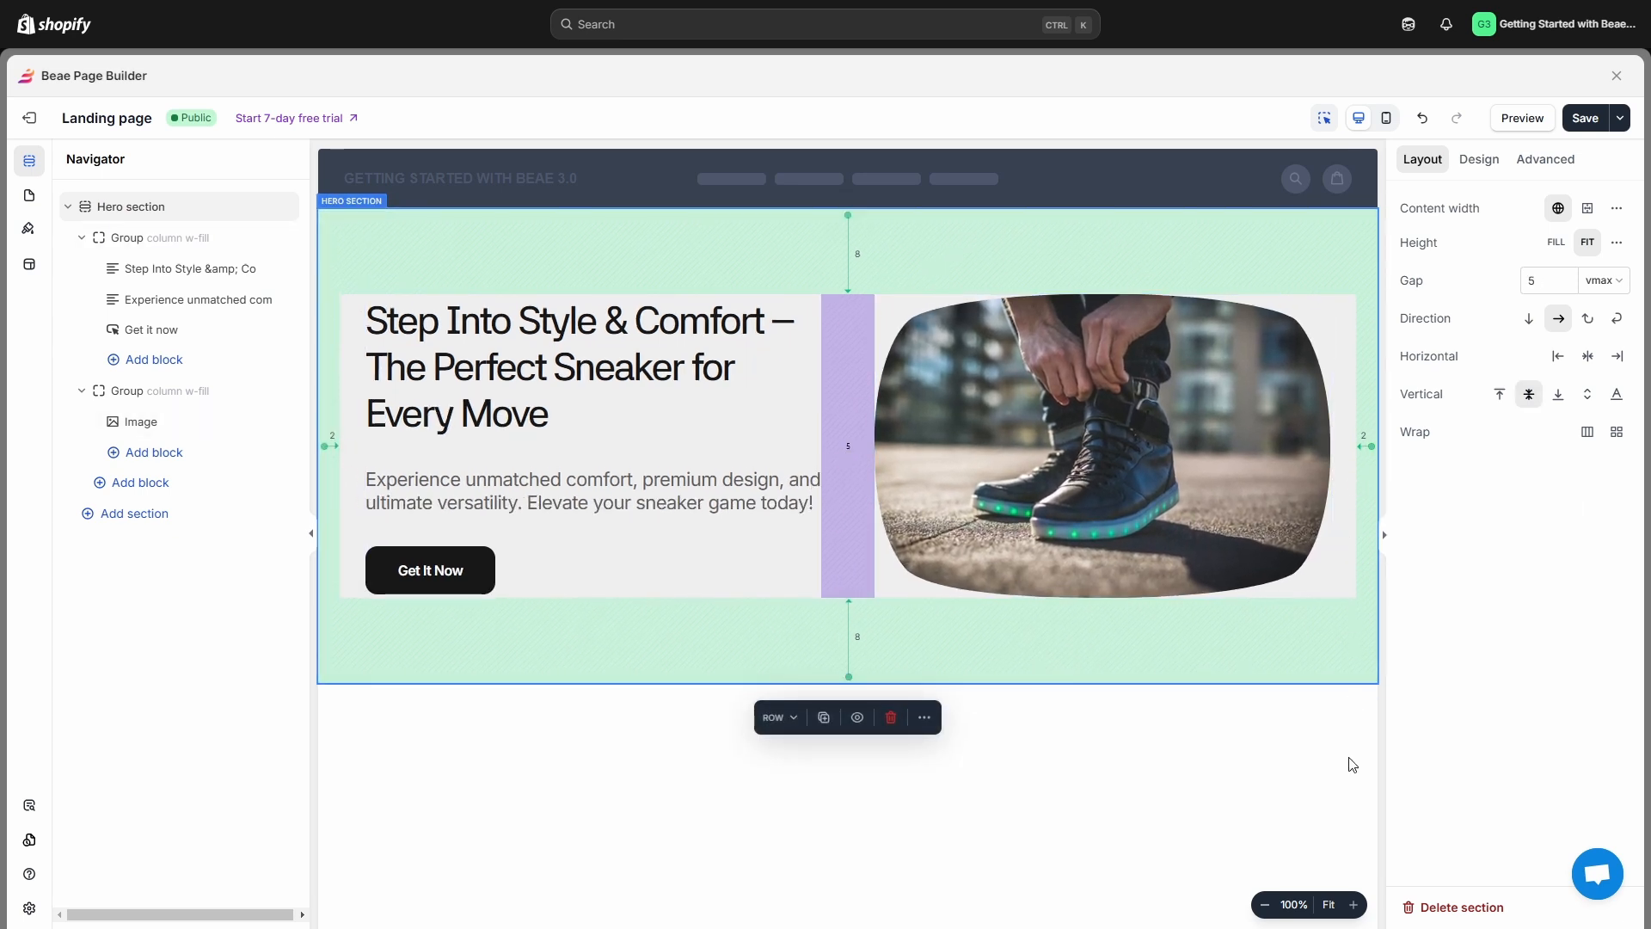
{"action": "left_click", "coordinate": [1349, 785]}
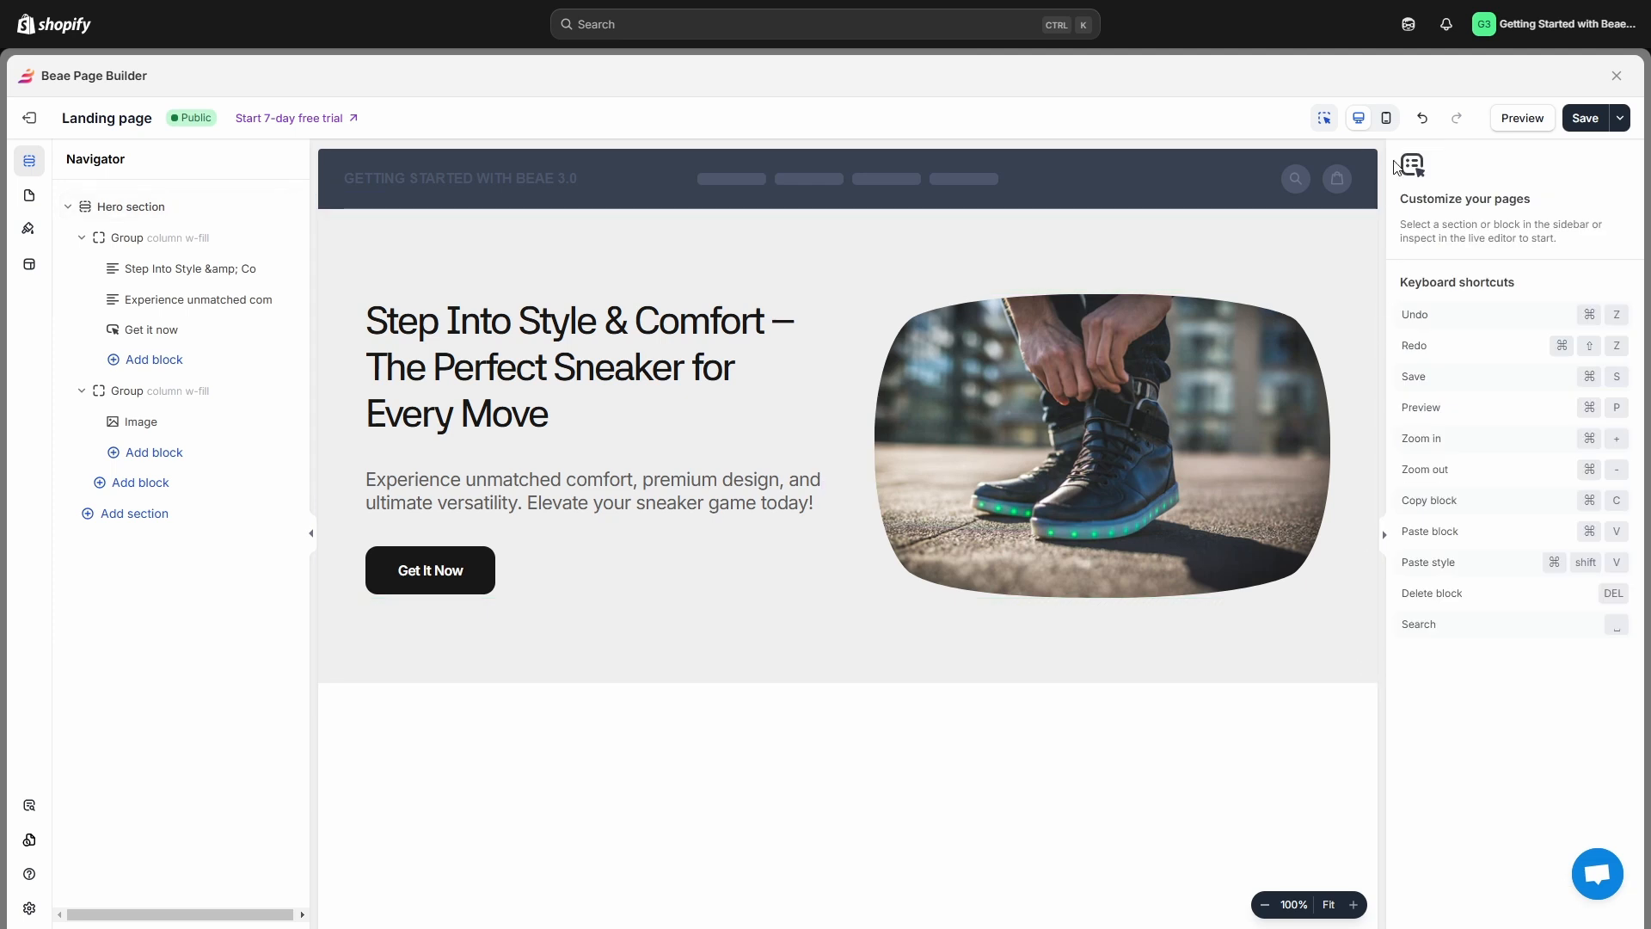
Step: In the mobile view, set the hero section's gap to 5 vmax and reduce the spacing between the first group's texts and button
{"action": "left_click", "coordinate": [1388, 120]}
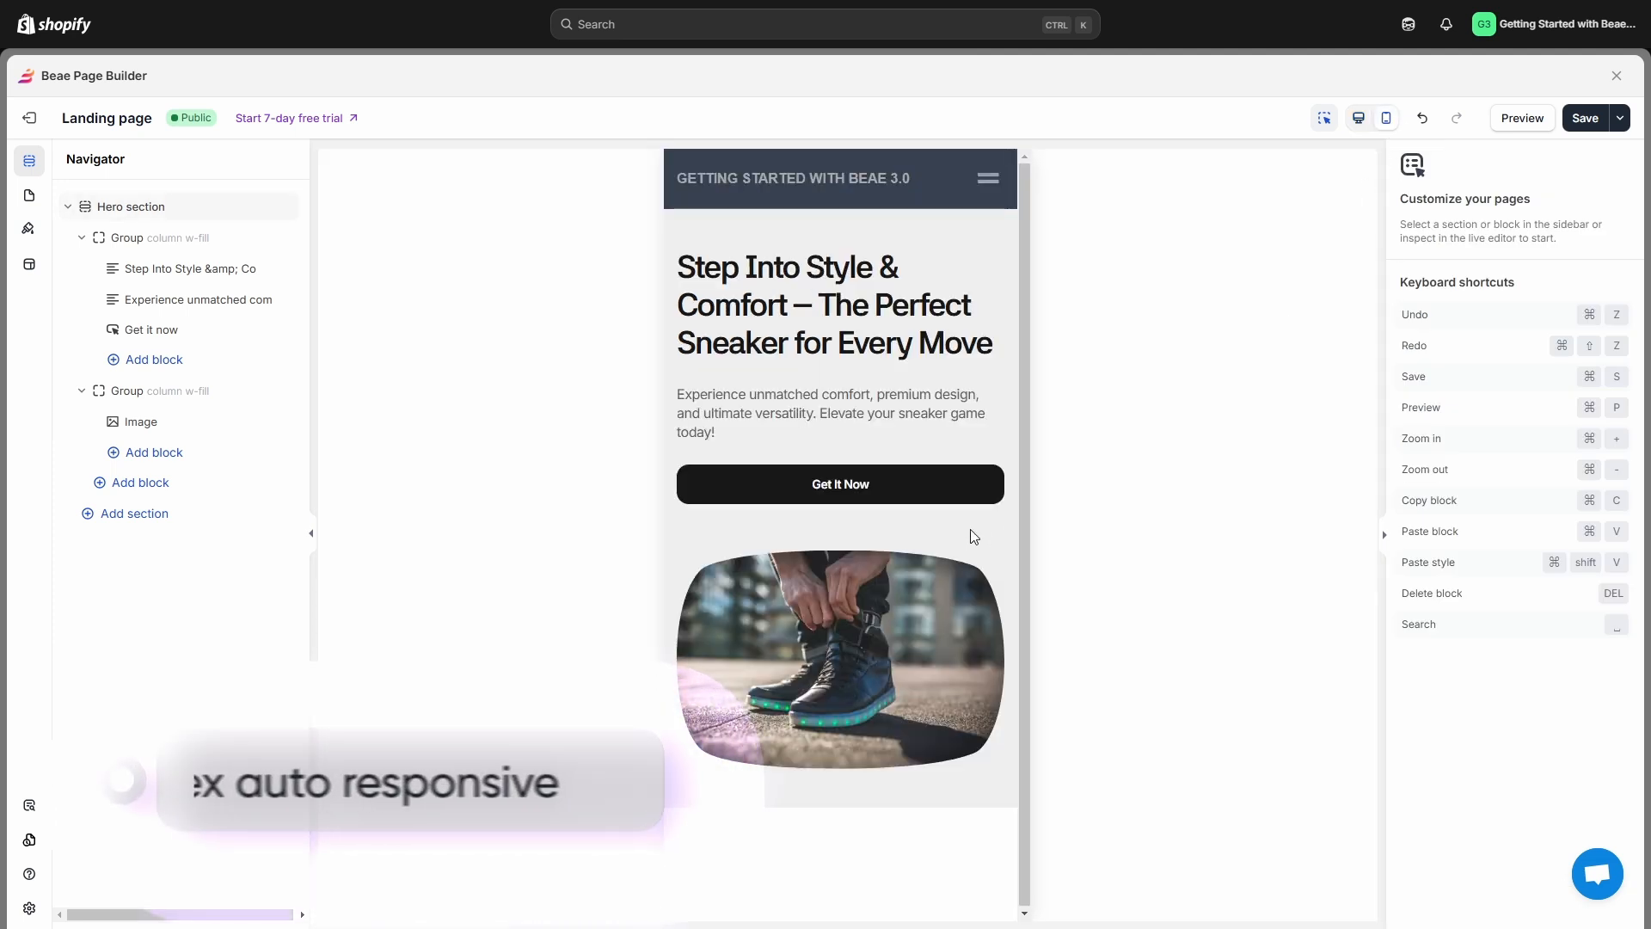
{"action": "left_click", "coordinate": [864, 531]}
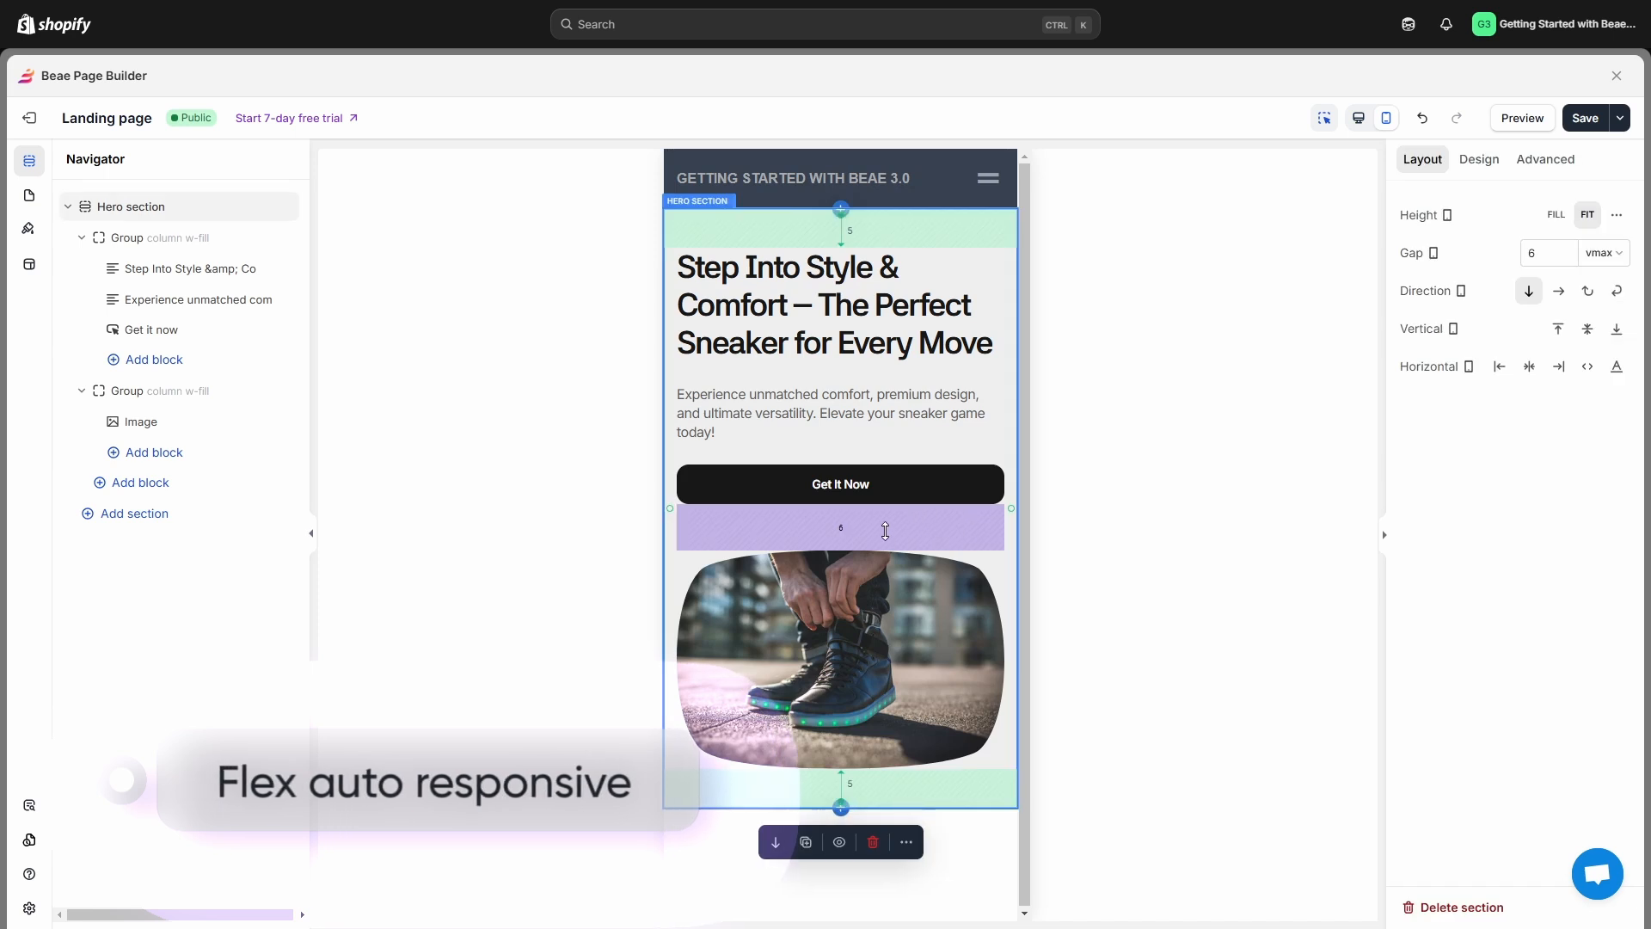
{"action": "left_click", "coordinate": [848, 434]}
{"action": "left_click_drag", "start_coordinate": [843, 386], "coordinate": [840, 357]}
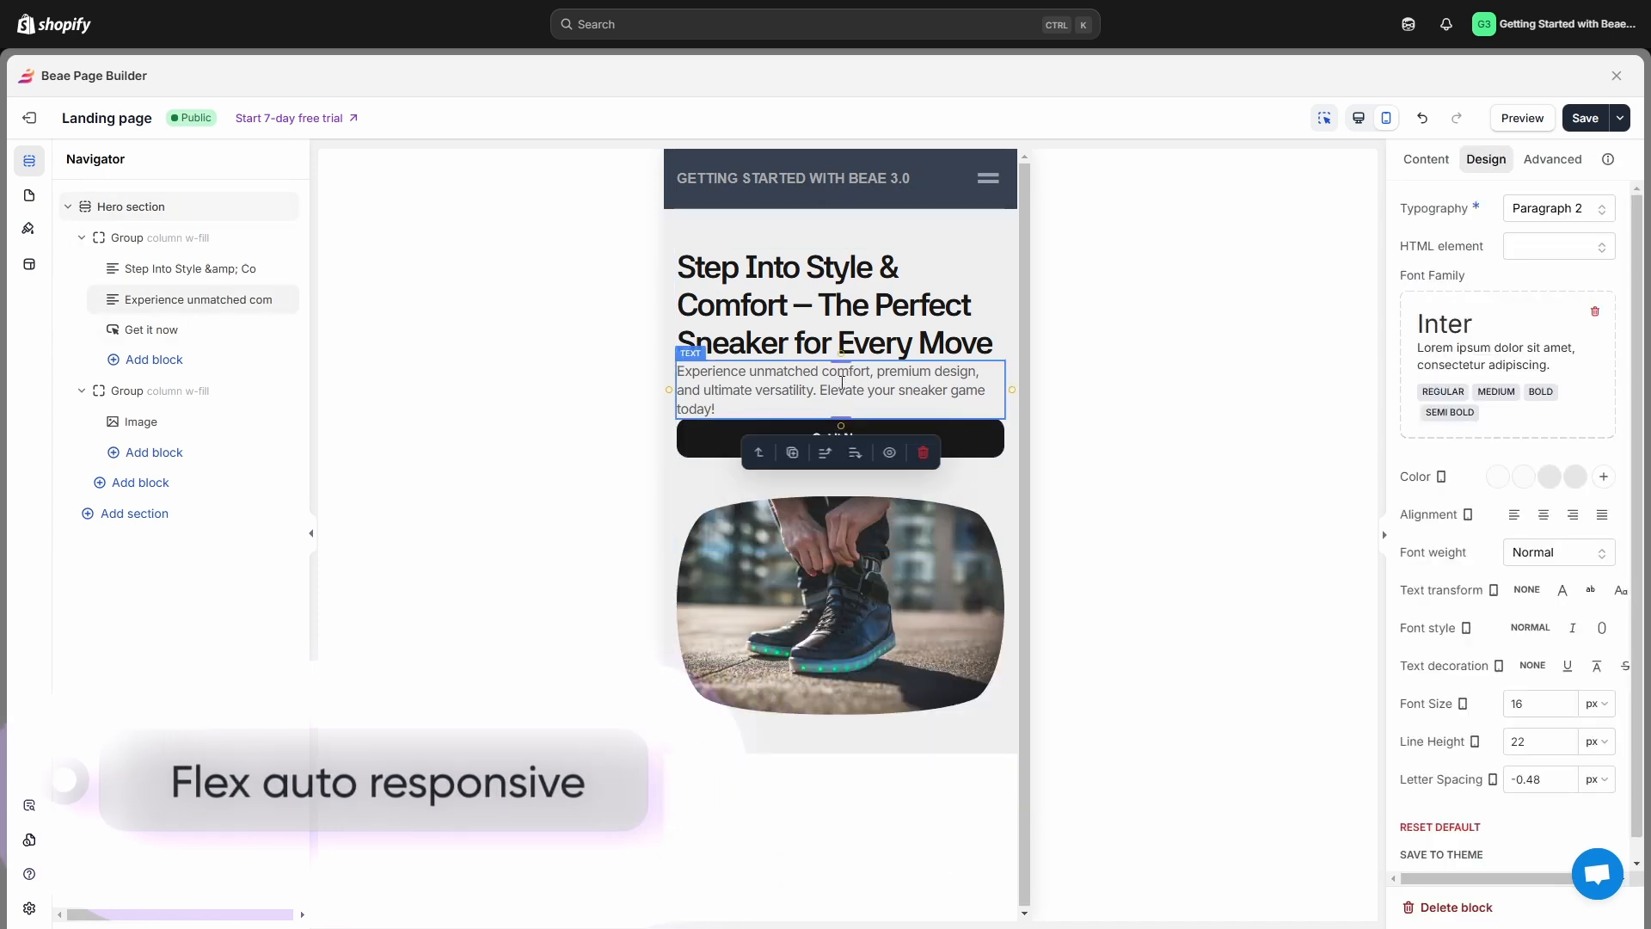
{"action": "left_click", "coordinate": [1010, 419]}
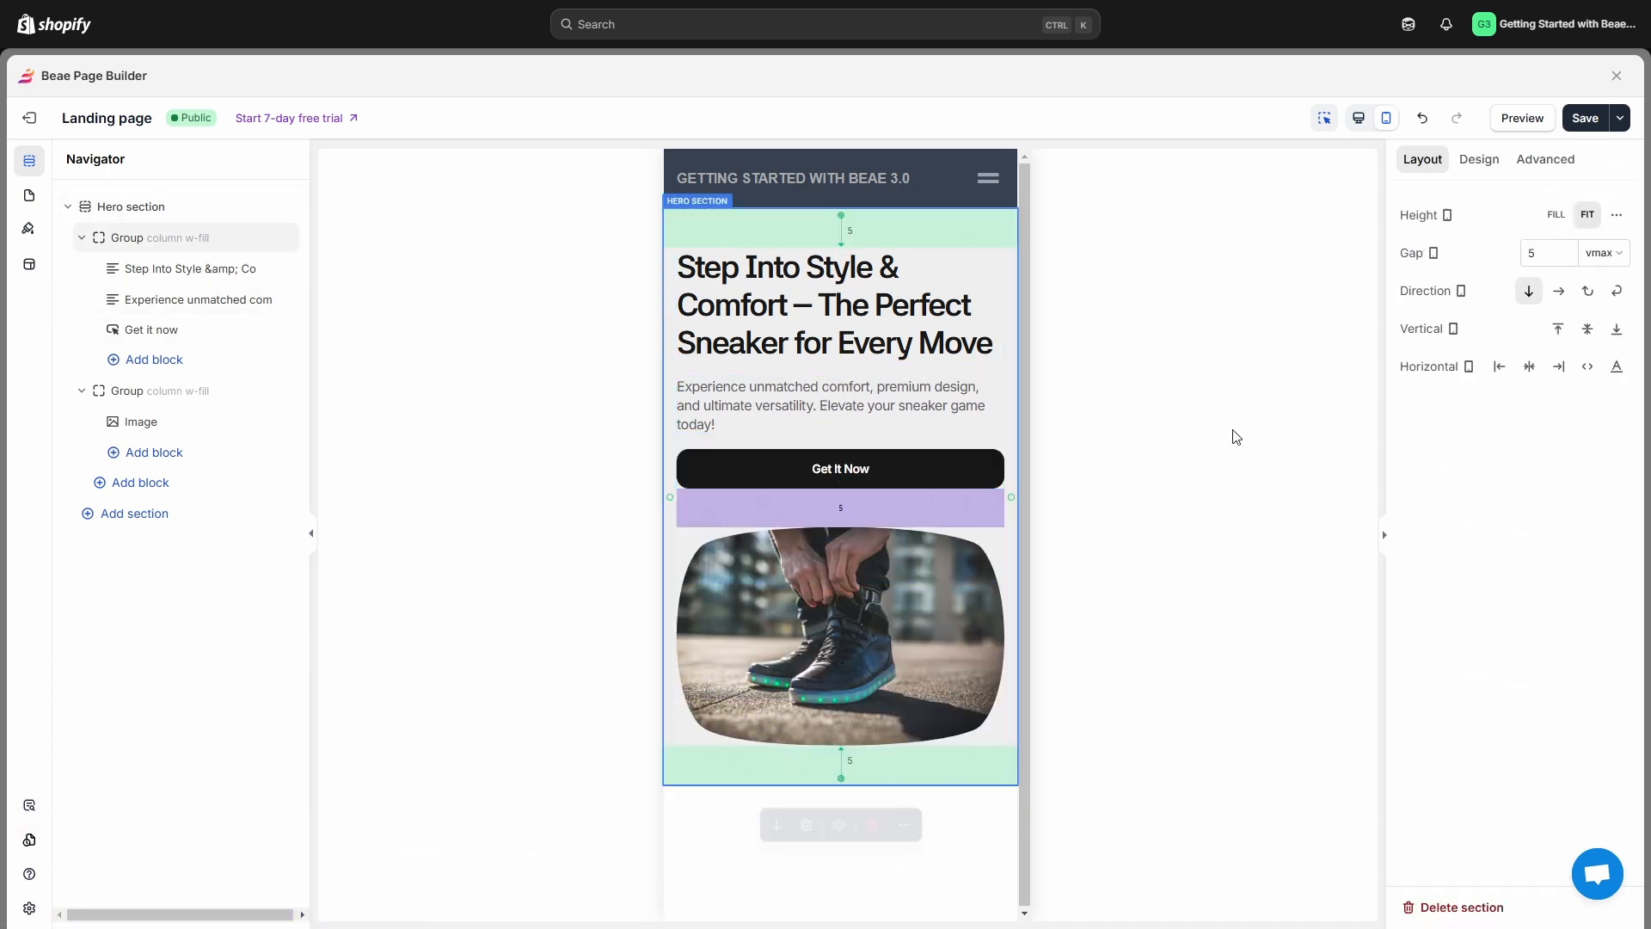
{"action": "left_click", "coordinate": [1282, 869]}
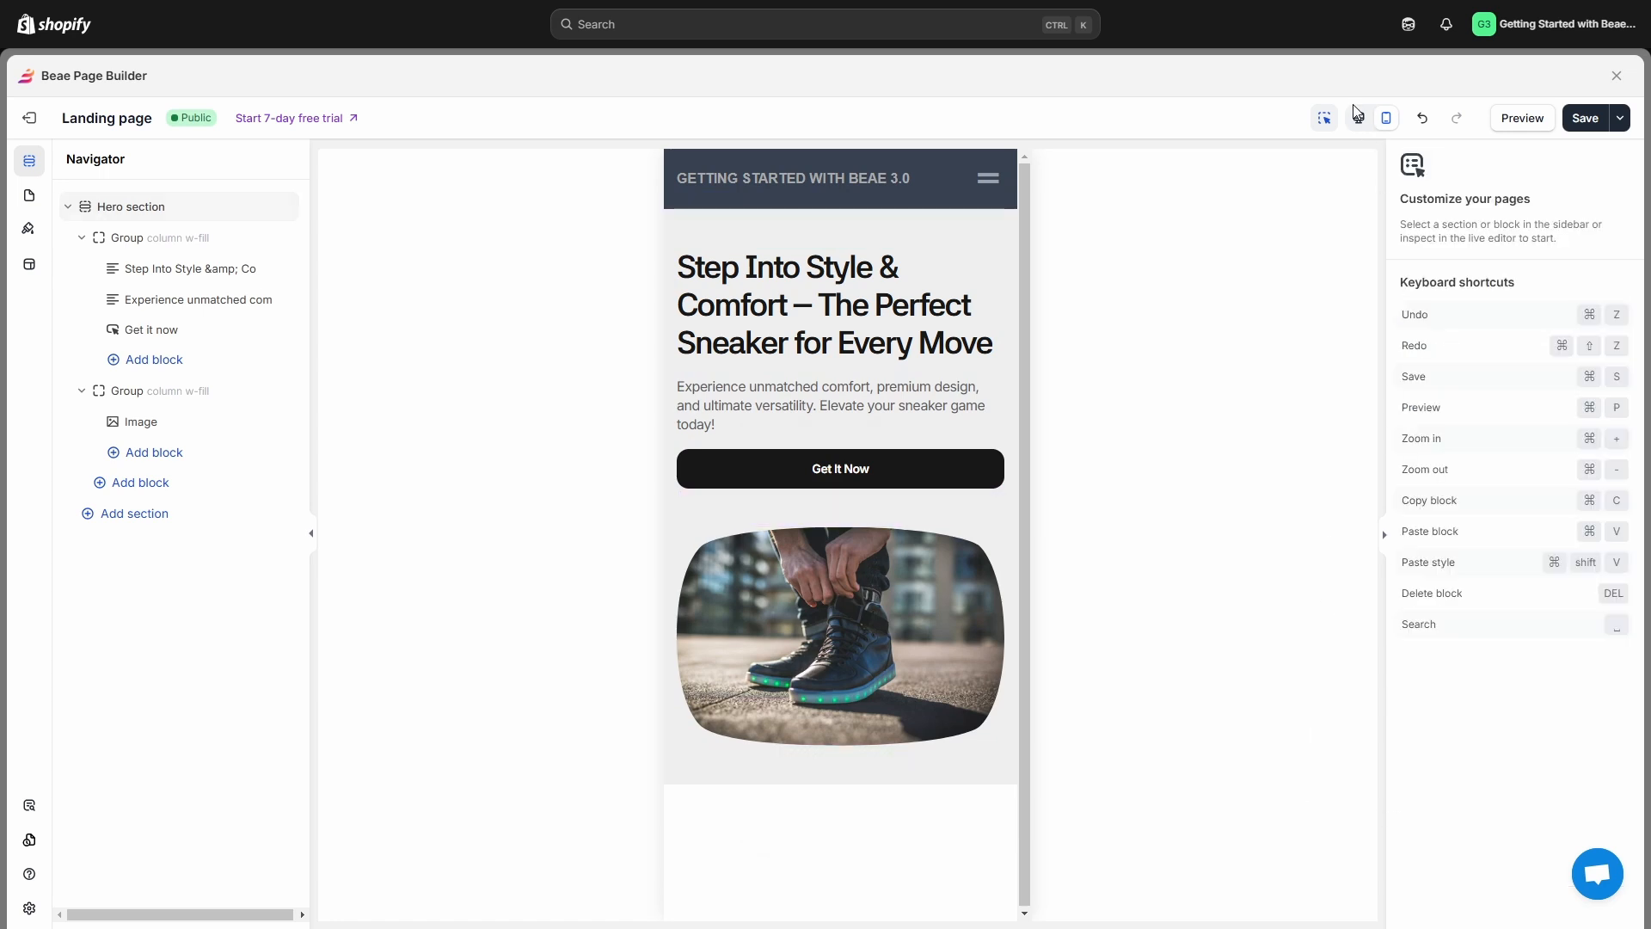